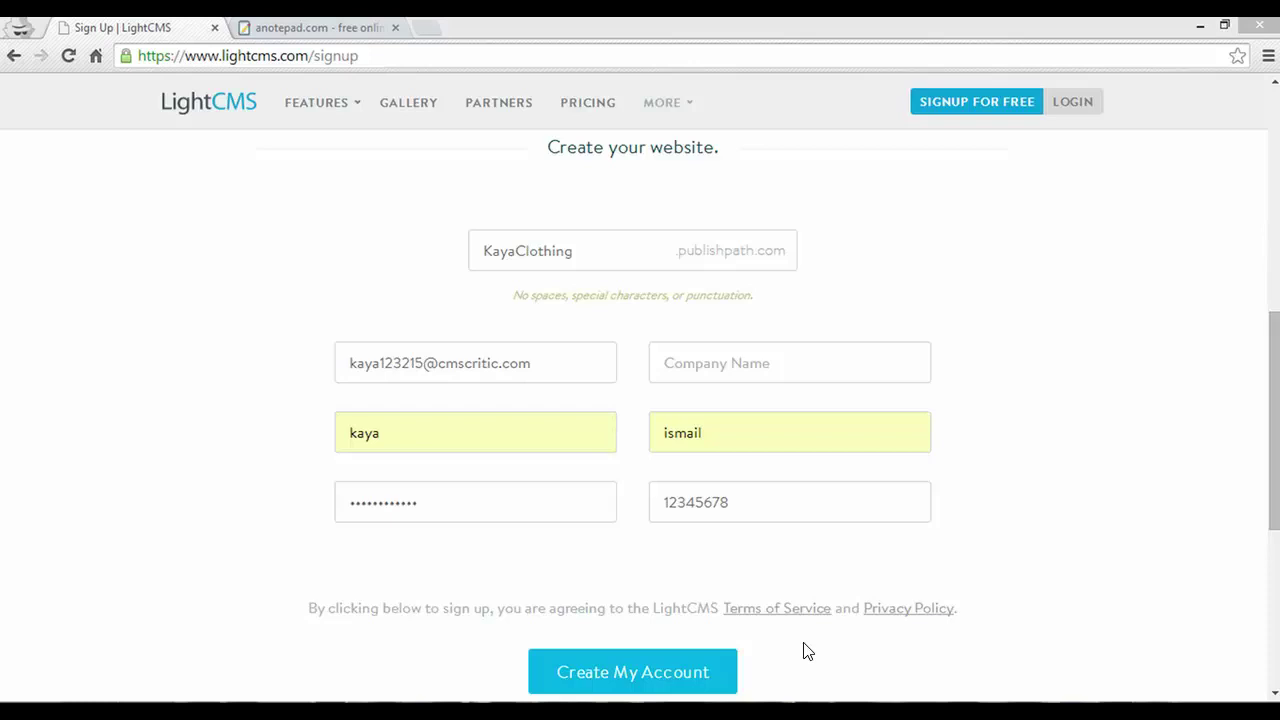
Submit the filled-in signup form to create the KayaClothing site.
{"action": "left_click", "coordinate": [686, 672]}
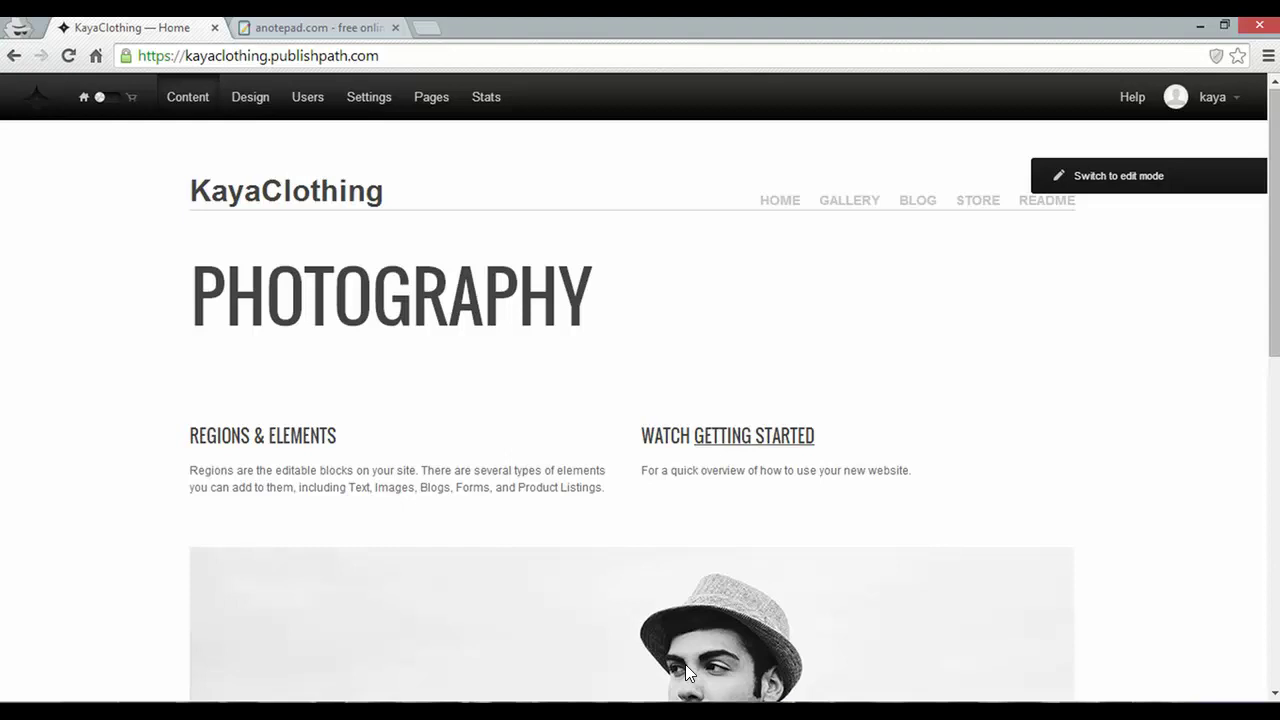
Switch to edit mode and delete the Gallery page.
{"action": "left_click", "coordinate": [1136, 186]}
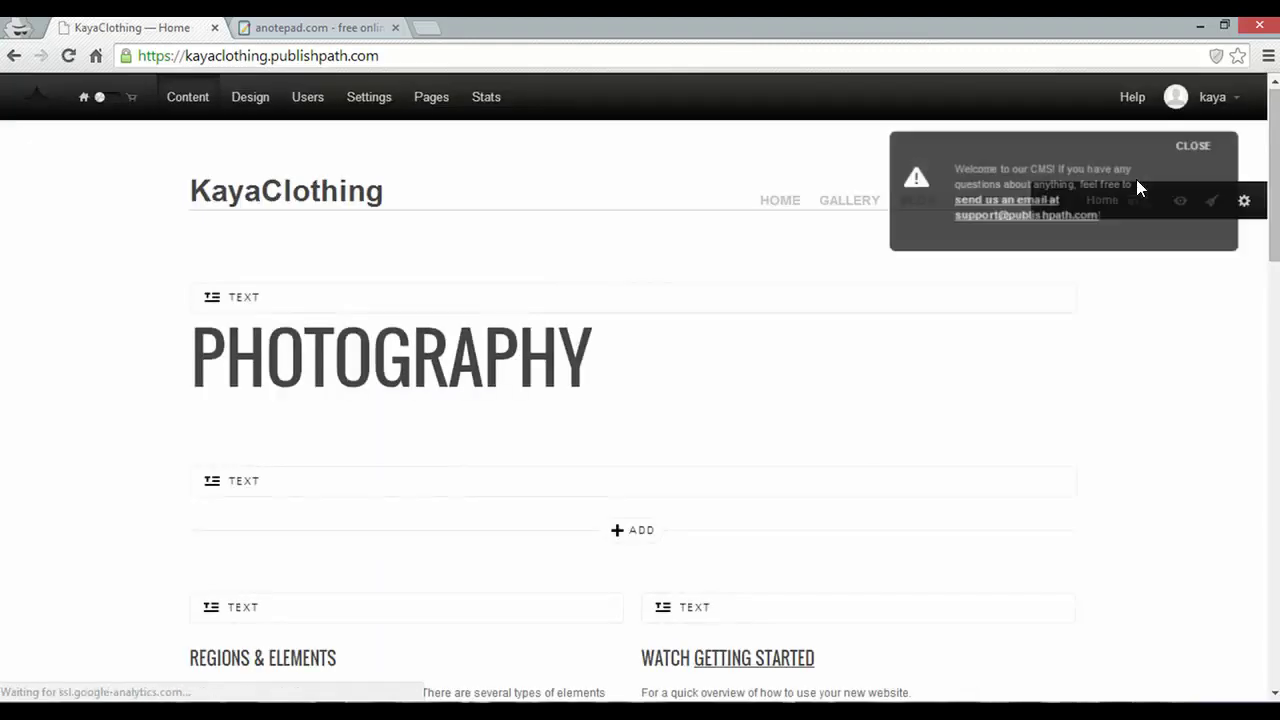
{"action": "left_click", "coordinate": [1198, 155]}
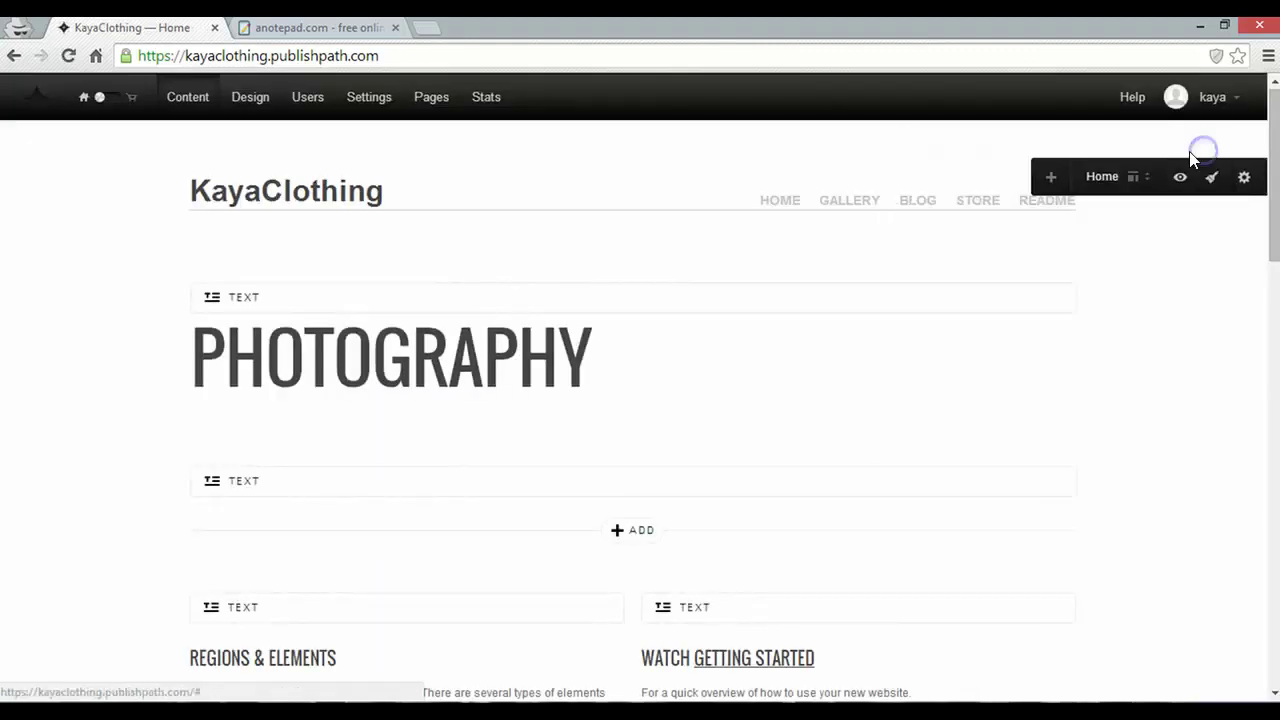
{"action": "left_click", "coordinate": [851, 203]}
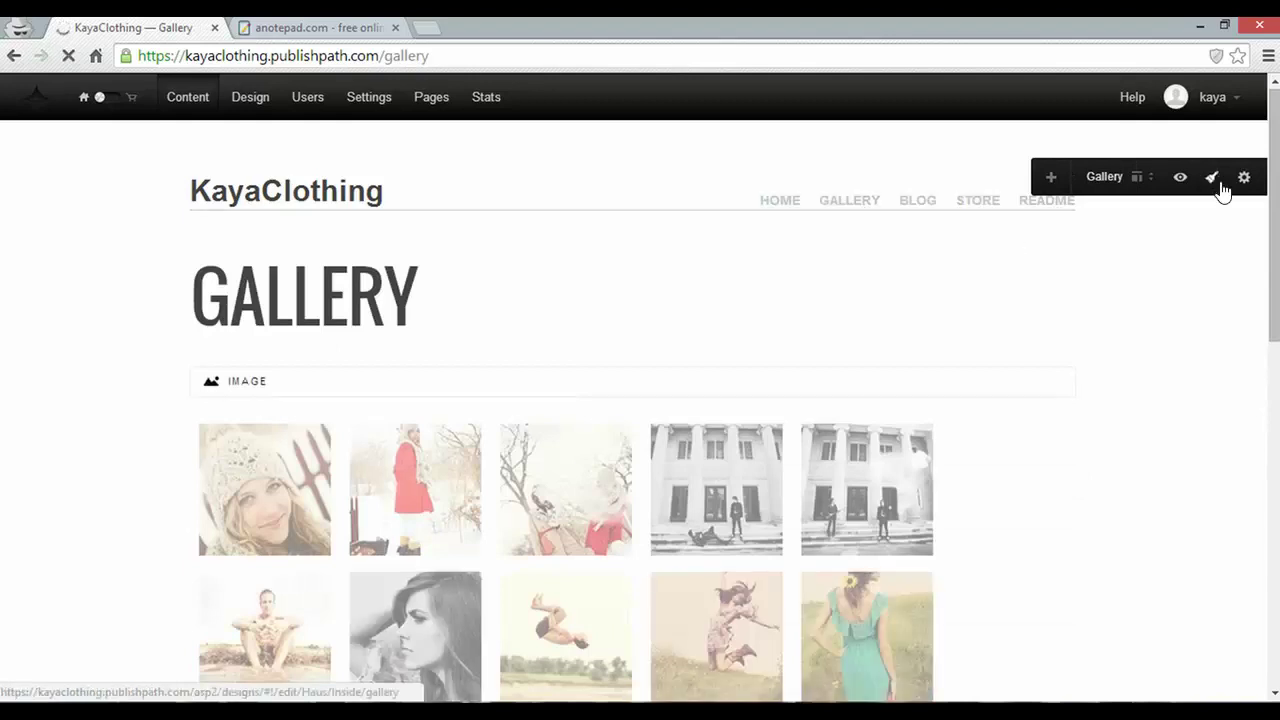
{"action": "left_click", "coordinate": [1243, 177]}
{"action": "scroll", "coordinate": [1030, 300], "scroll_direction": "down", "scroll_amount": 1}
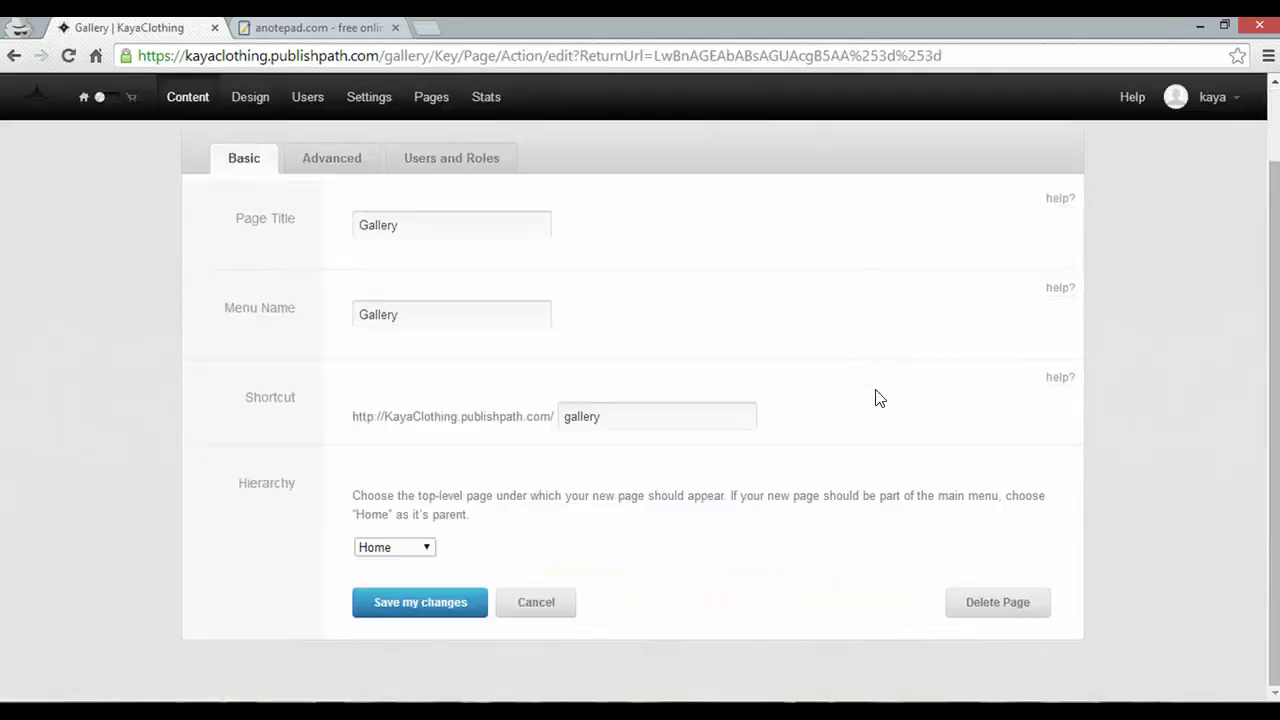
{"action": "left_click", "coordinate": [975, 614]}
{"action": "left_click", "coordinate": [700, 174]}
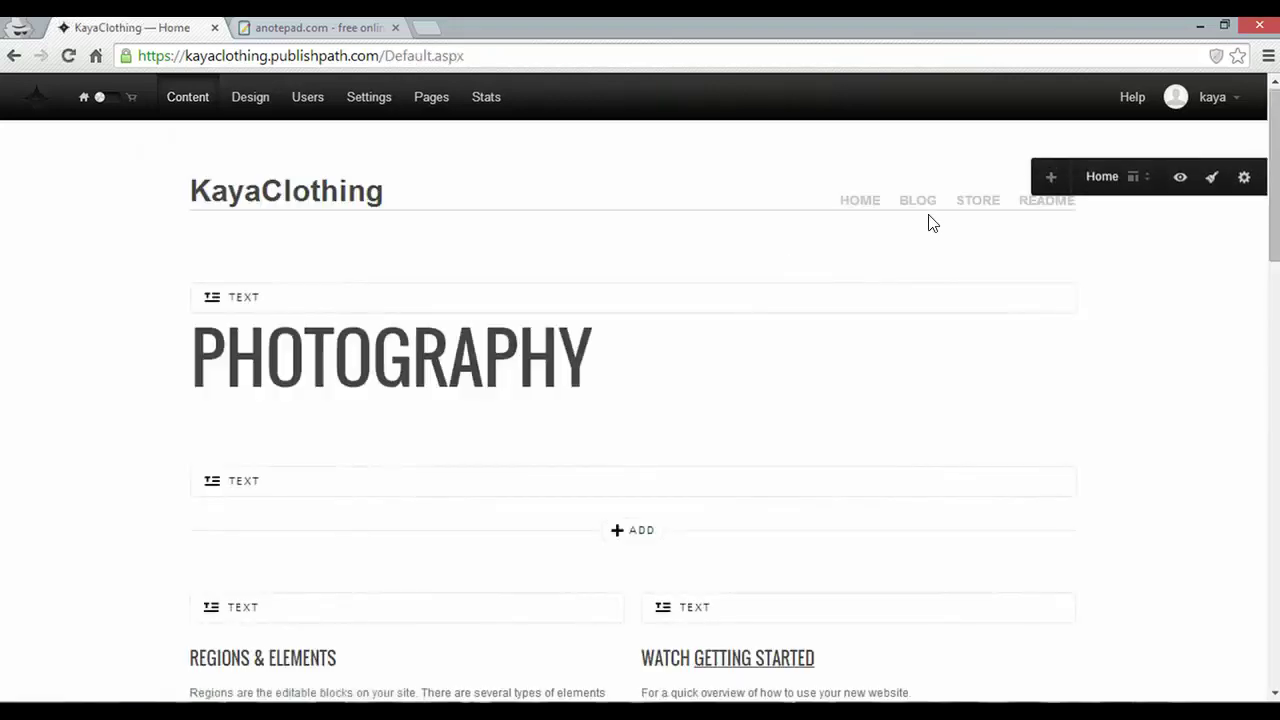
Delete the Blog page.
{"action": "left_click", "coordinate": [917, 200]}
{"action": "left_click", "coordinate": [1245, 178]}
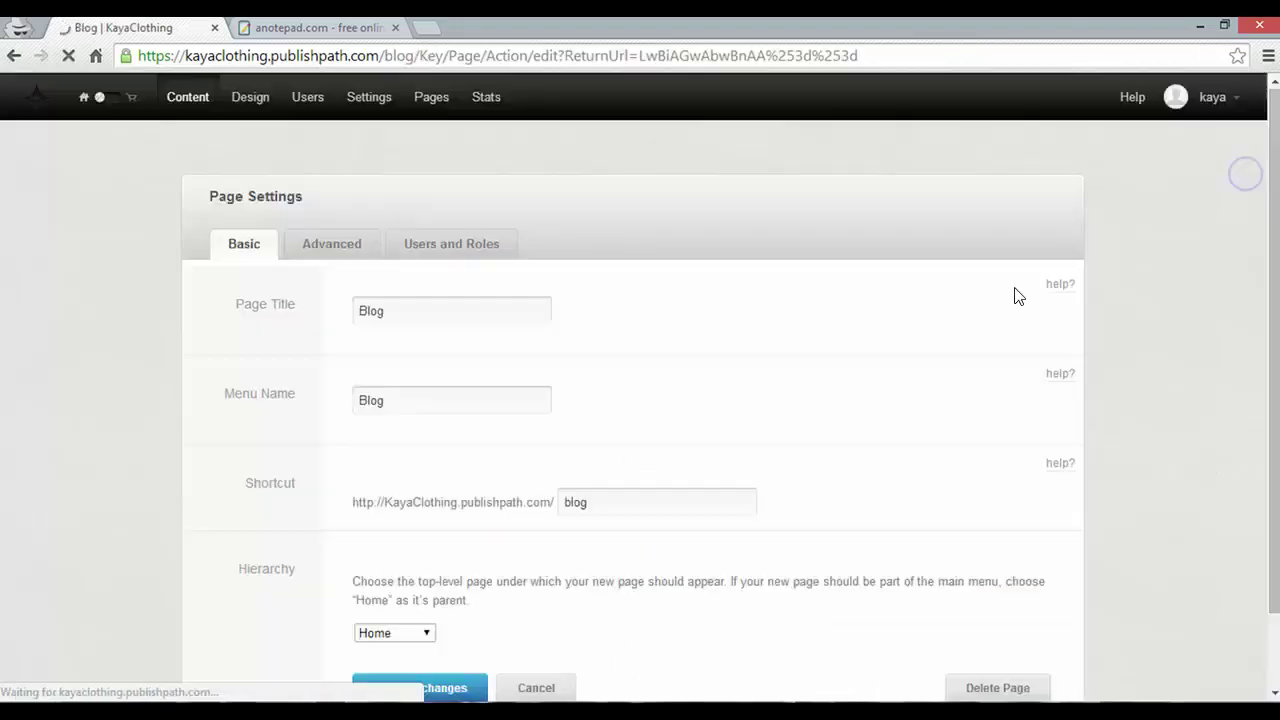
{"action": "scroll", "coordinate": [914, 349], "scroll_direction": "down", "scroll_amount": 1}
{"action": "left_click", "coordinate": [962, 608]}
{"action": "key", "text": "Return"}
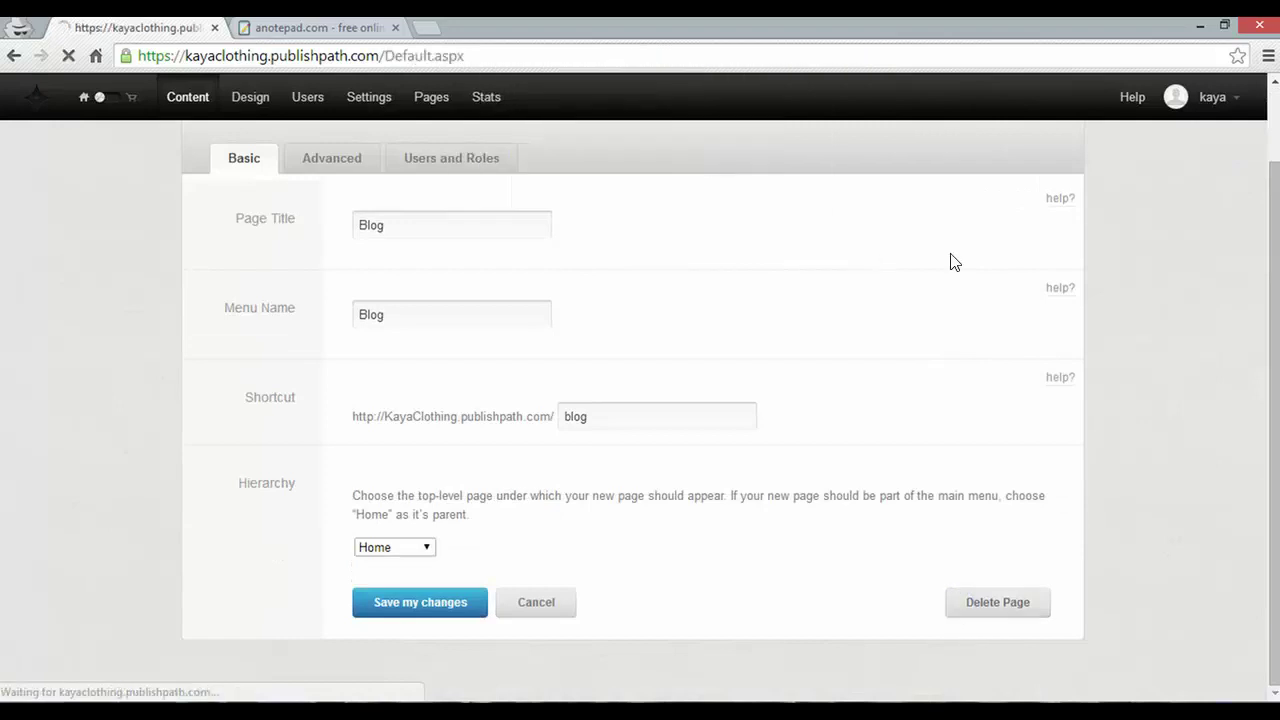
Delete the Store page.
{"action": "left_click", "coordinate": [977, 197]}
{"action": "left_click", "coordinate": [1245, 178]}
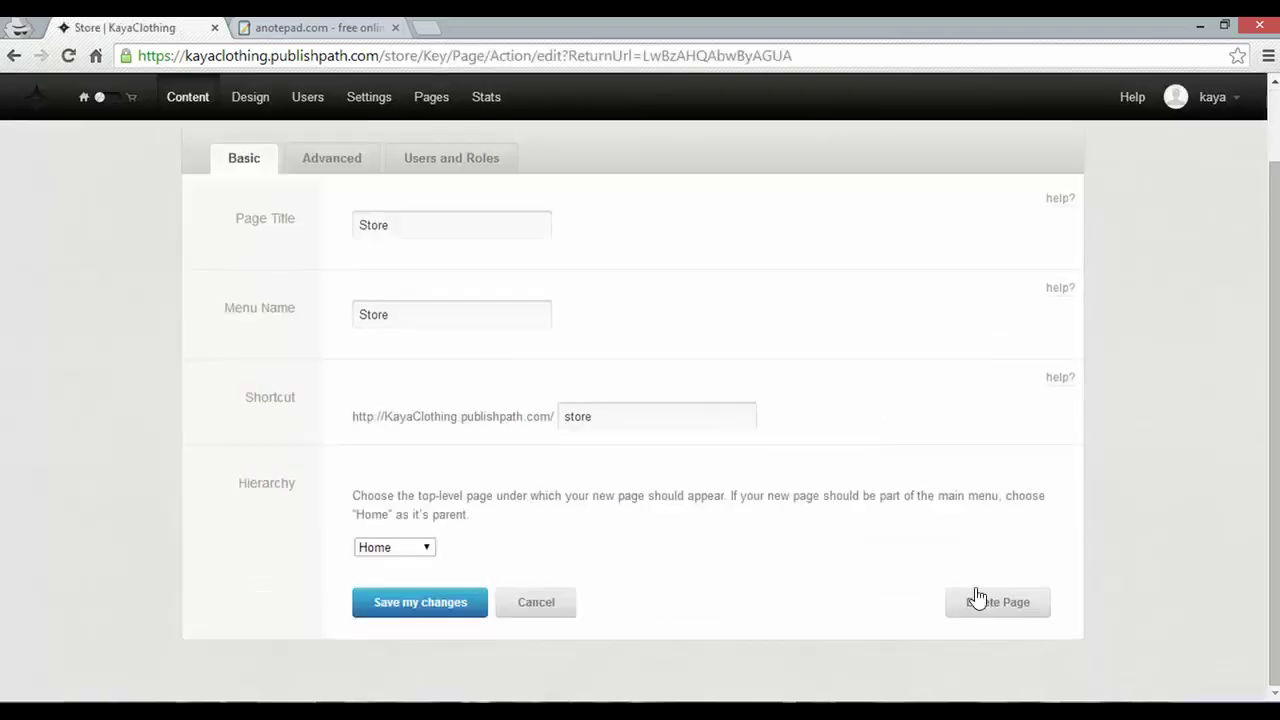
{"action": "left_click", "coordinate": [977, 600]}
{"action": "left_click", "coordinate": [702, 171]}
Delete the Readme page, leaving only Home.
{"action": "left_click", "coordinate": [1035, 205]}
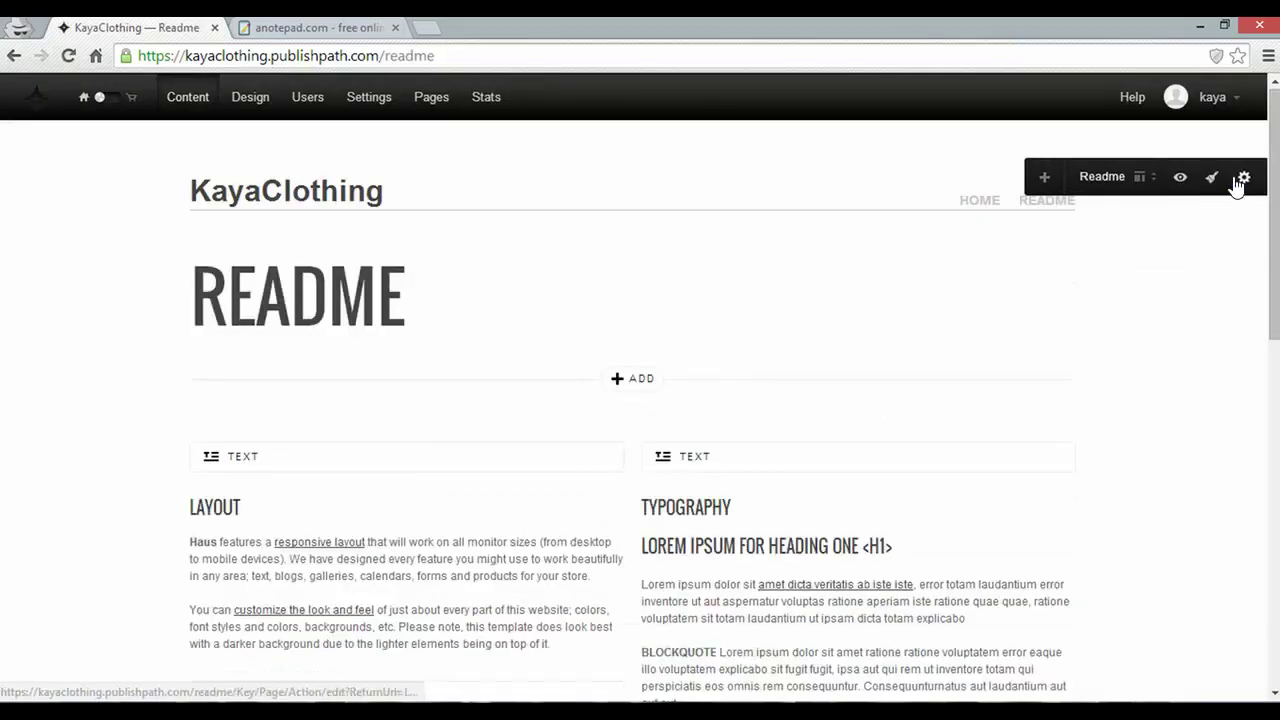
{"action": "left_click", "coordinate": [1245, 178]}
{"action": "scroll", "coordinate": [1079, 353], "scroll_direction": "down", "scroll_amount": 1}
{"action": "left_click", "coordinate": [977, 602]}
{"action": "left_click", "coordinate": [715, 185]}
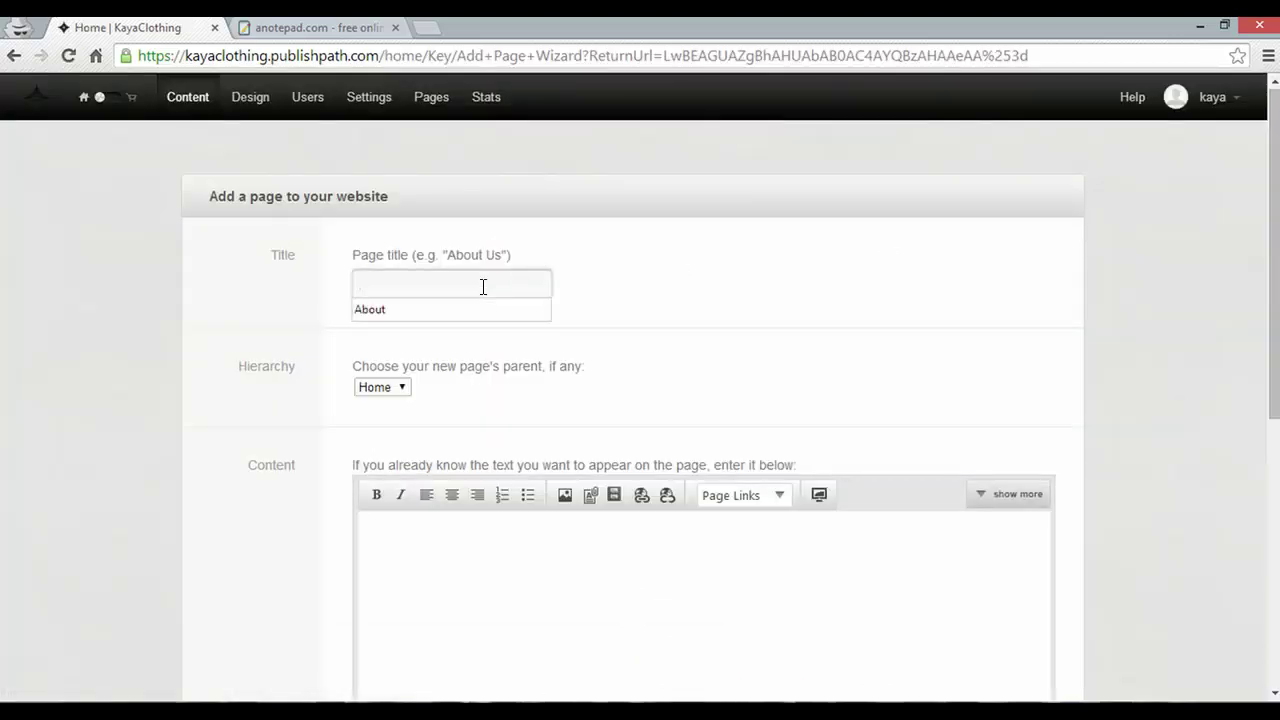
Title the new page 'Contact' and copy the prepared contact text from the notes.
{"action": "type", "text": "Contact"}
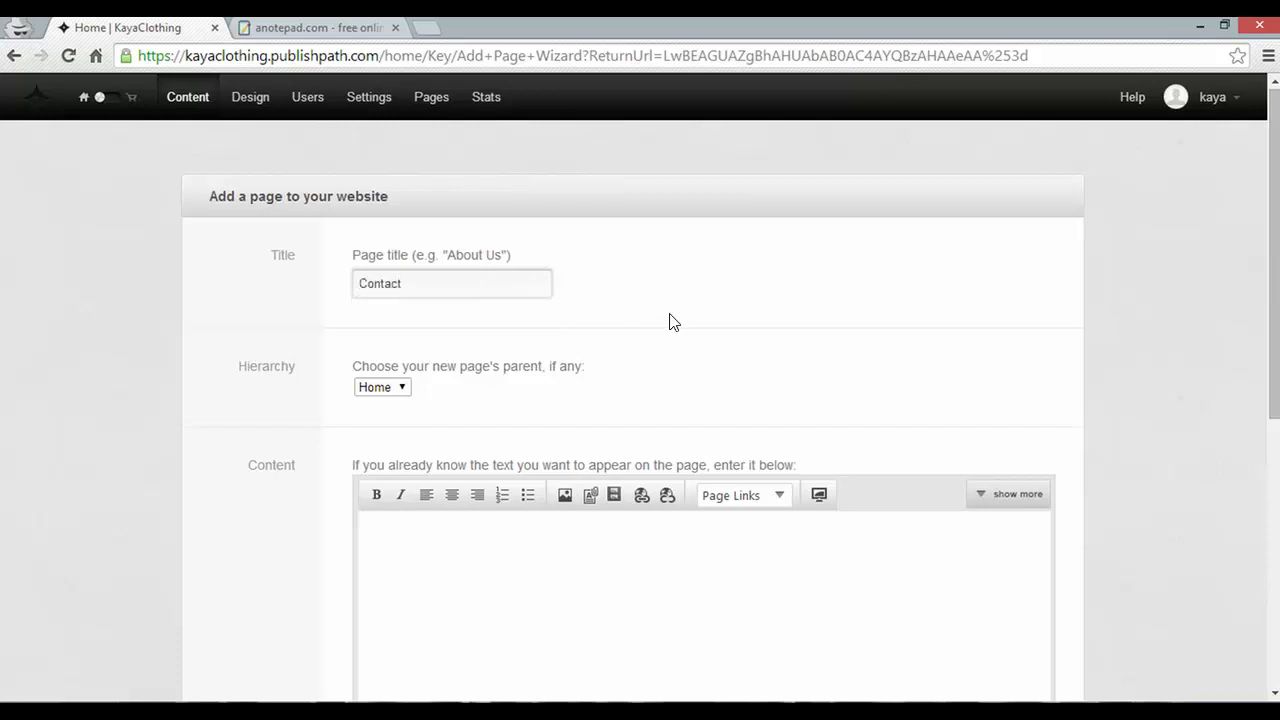
{"action": "scroll", "coordinate": [670, 316], "scroll_direction": "down", "scroll_amount": 1}
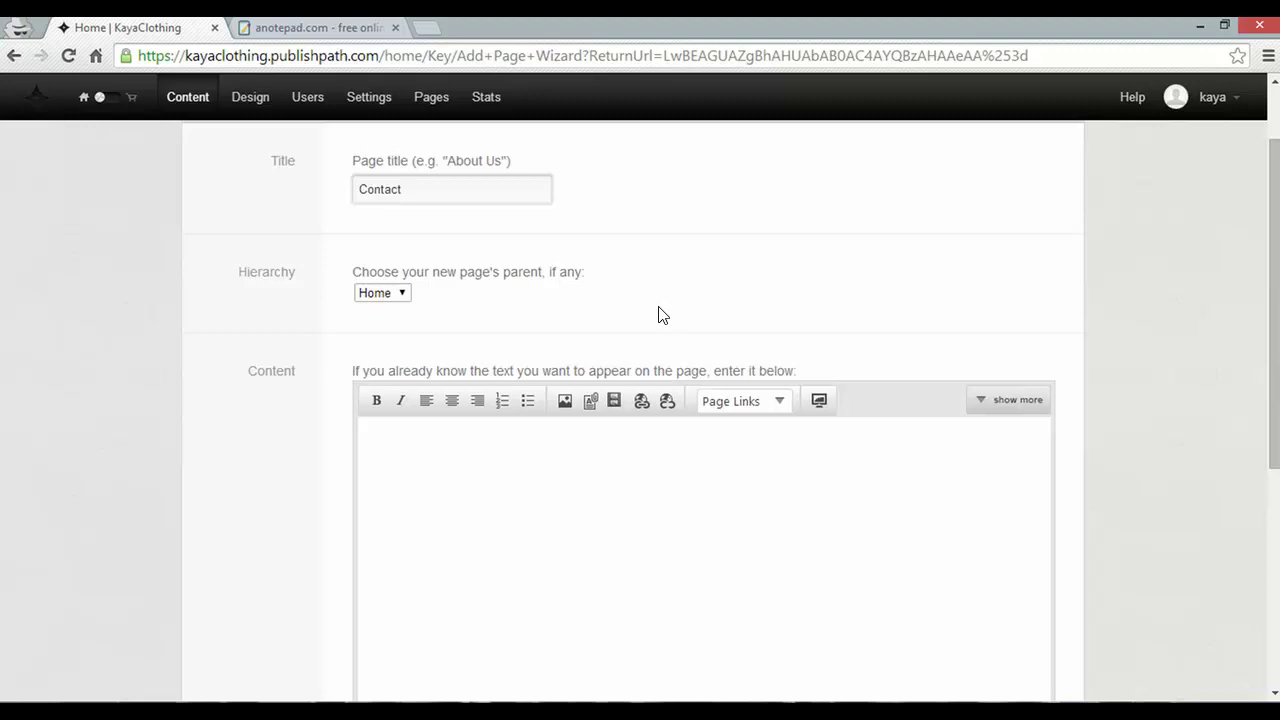
{"action": "left_click", "coordinate": [336, 29]}
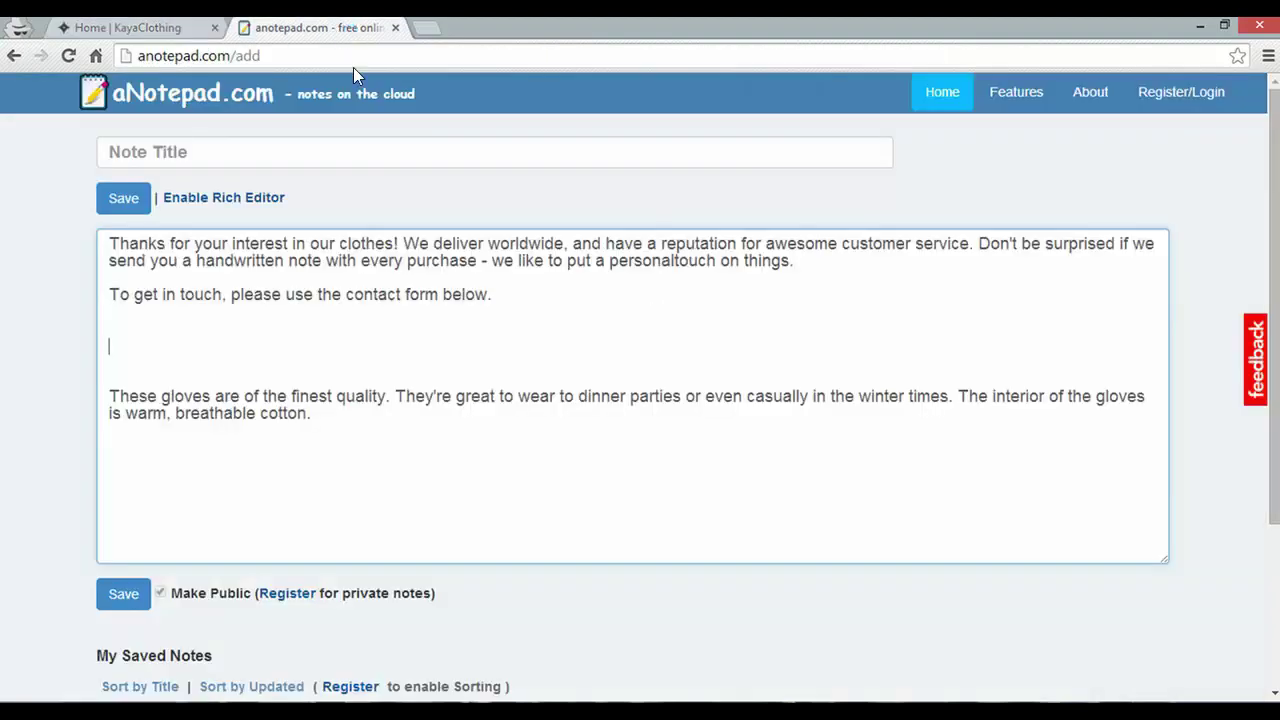
{"action": "left_click_drag", "start_coordinate": [335, 414], "coordinate": [251, 408]}
{"action": "mouse_move", "coordinate": [514, 292]}
{"action": "left_mouse_down"}
{"action": "mouse_move", "coordinate": [46, 257]}
{"action": "mouse_move", "coordinate": [49, 241]}
{"action": "left_mouse_up"}
{"action": "left_click", "coordinate": [129, 30]}
Paste the contact text as the page content and add the Contact page.
{"action": "left_click", "coordinate": [503, 534]}
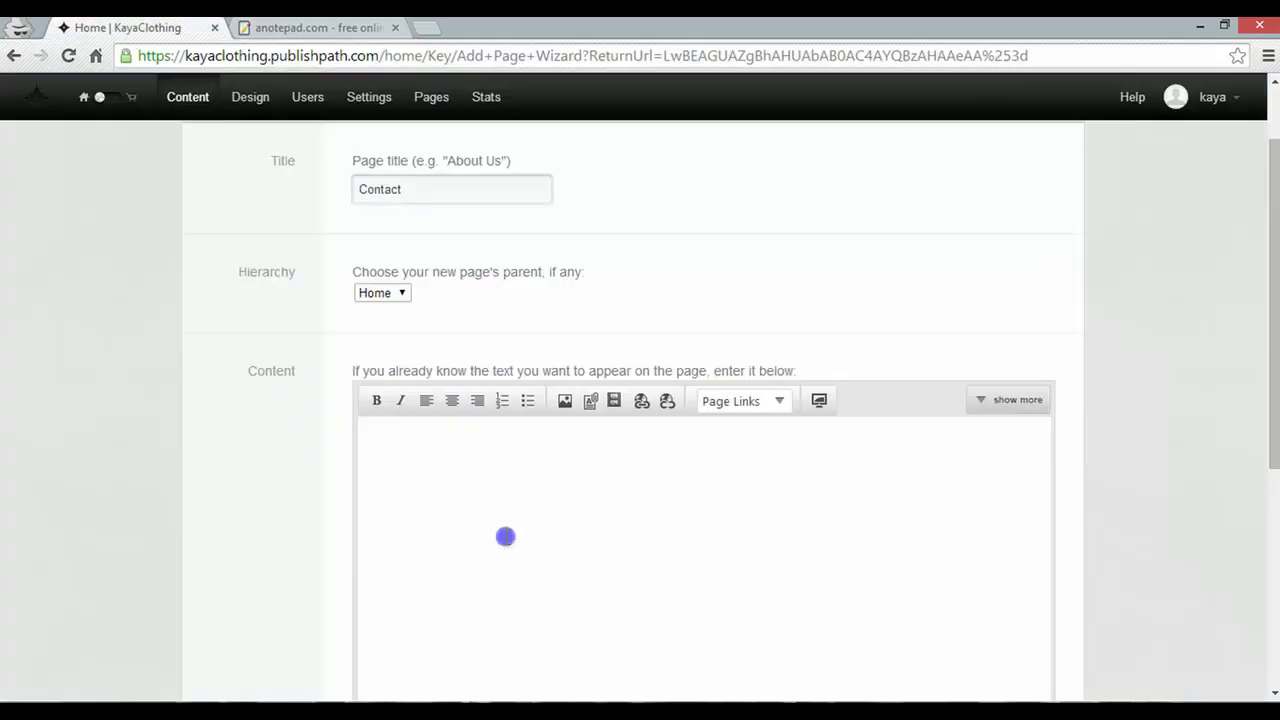
{"action": "left_click", "coordinate": [419, 441]}
{"action": "type", "text": "Thanks for your interest in our clothes! We deliver worldwide, and have a reputation for awesome customer service. Don't be surprised if we send you a handwritten note with every purchase - we like to put a personaltouch on things.  To get in touch, please use the contact form below."}
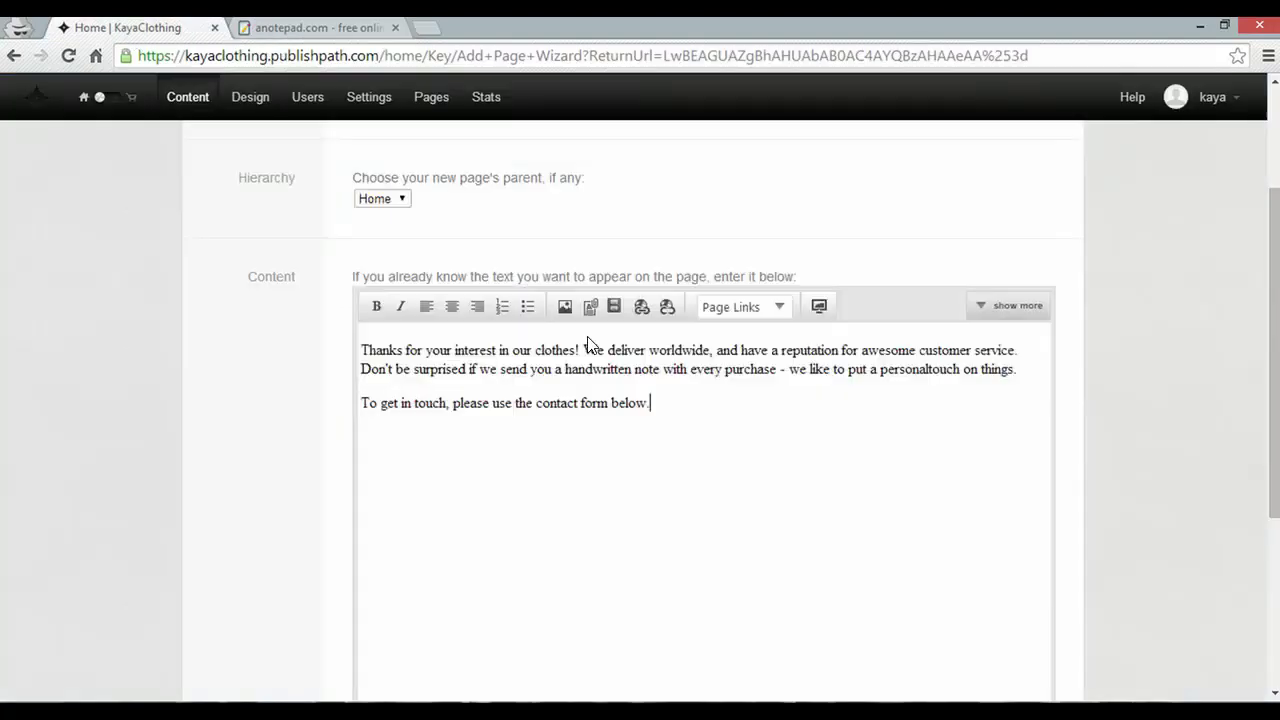
{"action": "scroll", "coordinate": [589, 337], "scroll_direction": "down", "scroll_amount": 2}
{"action": "scroll", "coordinate": [448, 546], "scroll_direction": "down", "scroll_amount": 1}
{"action": "left_click", "coordinate": [437, 599]}
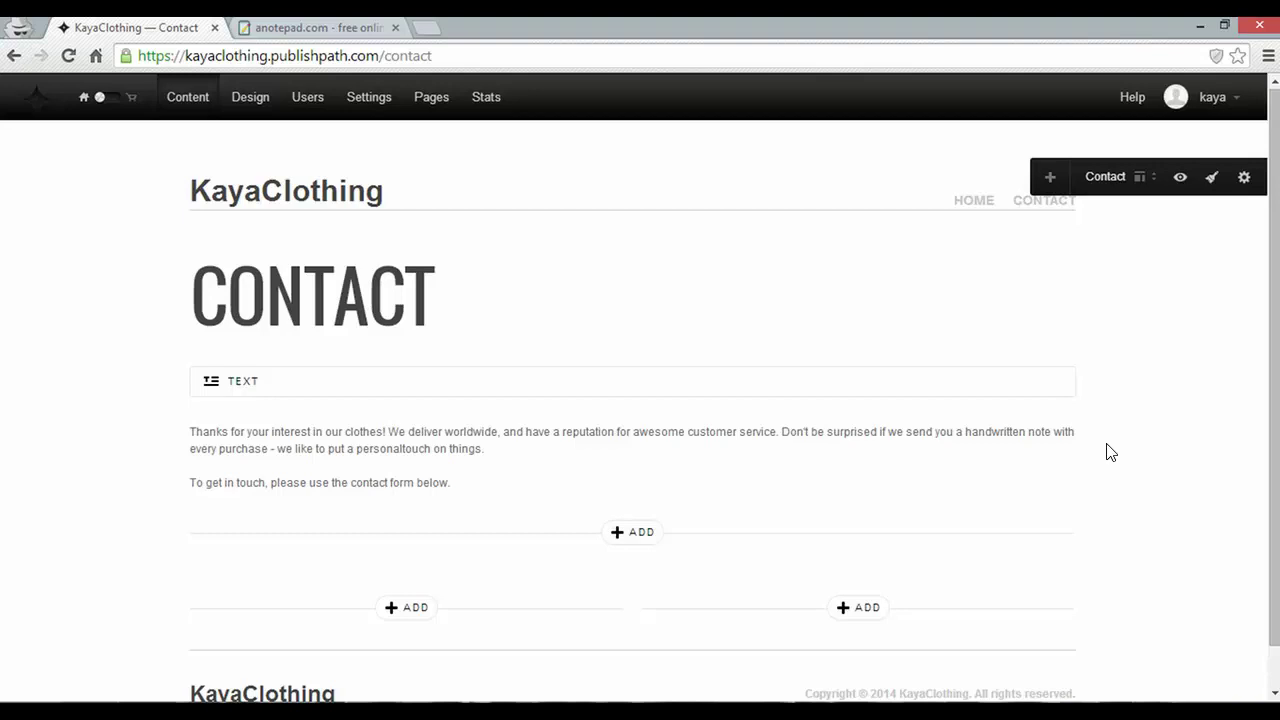
Return to Home and delete the PHOTOGRAPHY heading element.
{"action": "left_click", "coordinate": [972, 205]}
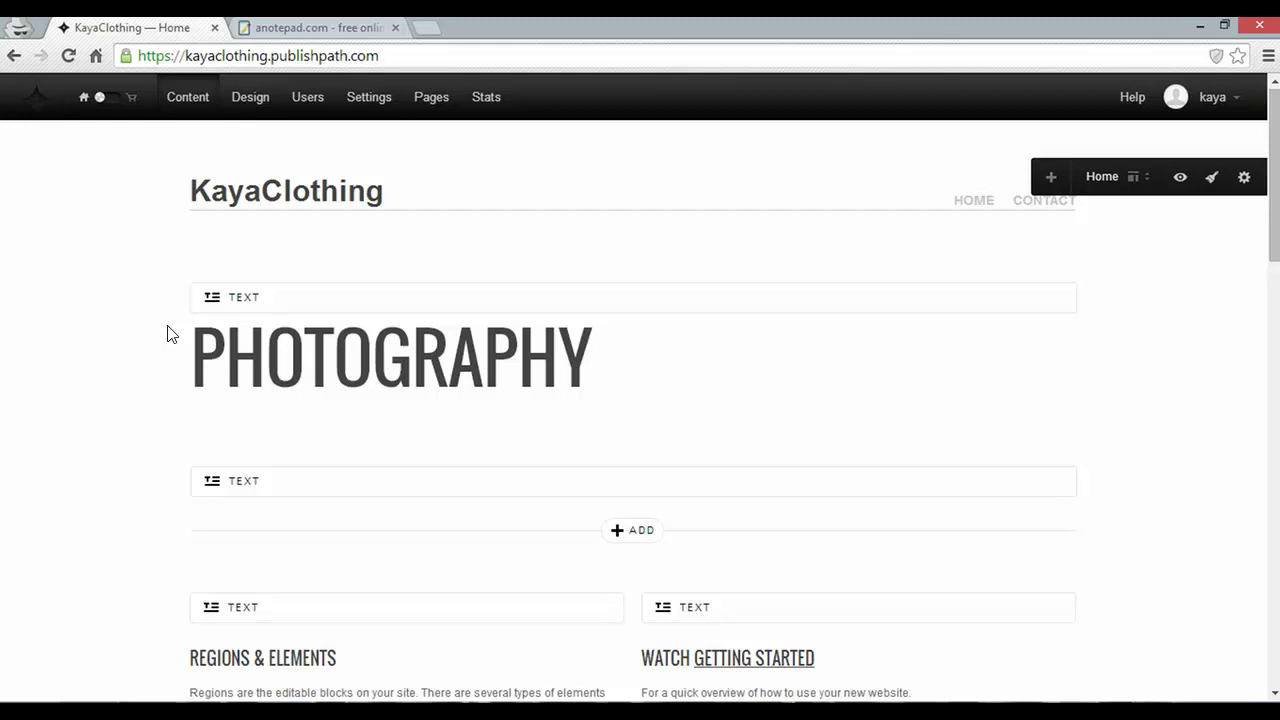
{"action": "left_click", "coordinate": [245, 304]}
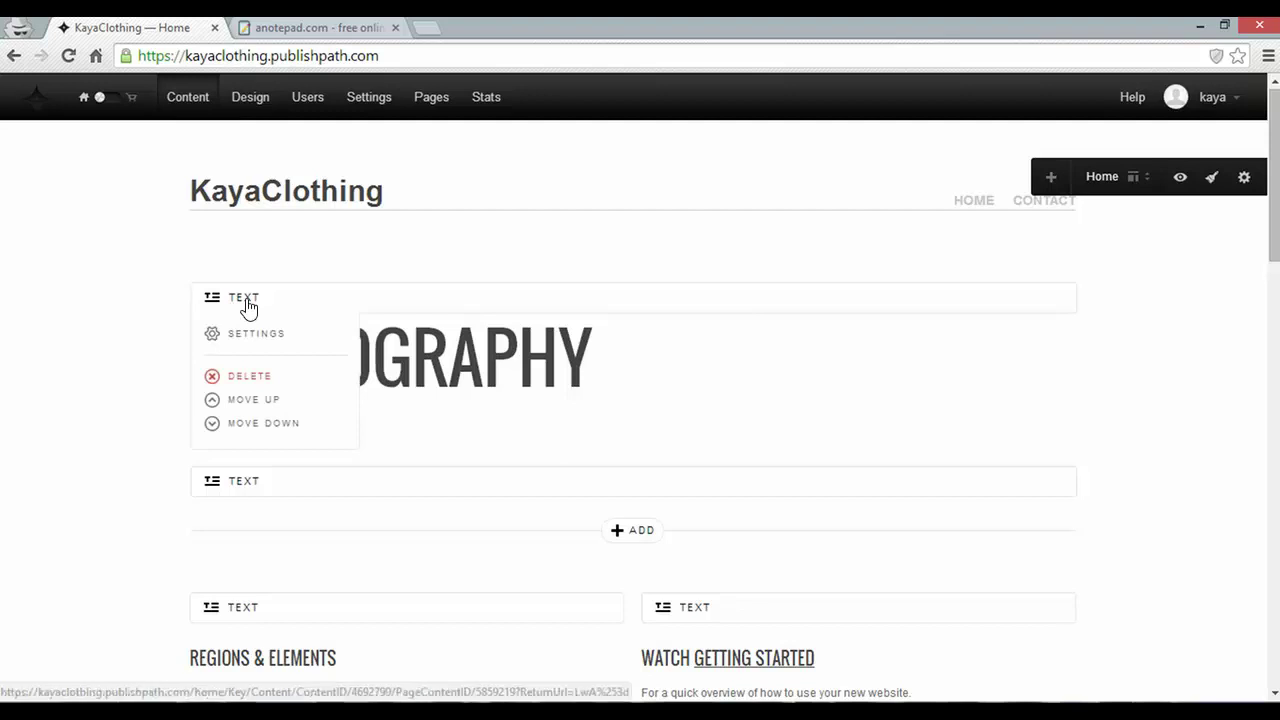
{"action": "left_click", "coordinate": [243, 375]}
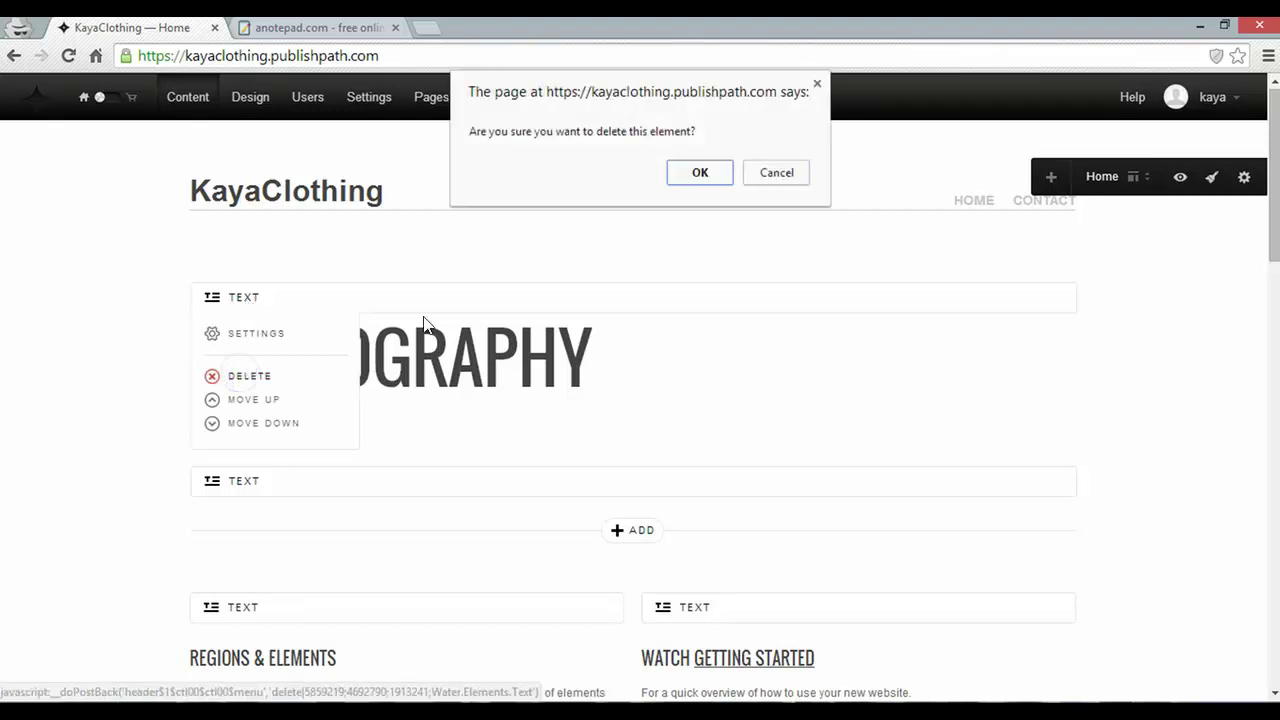
{"action": "left_click", "coordinate": [686, 172]}
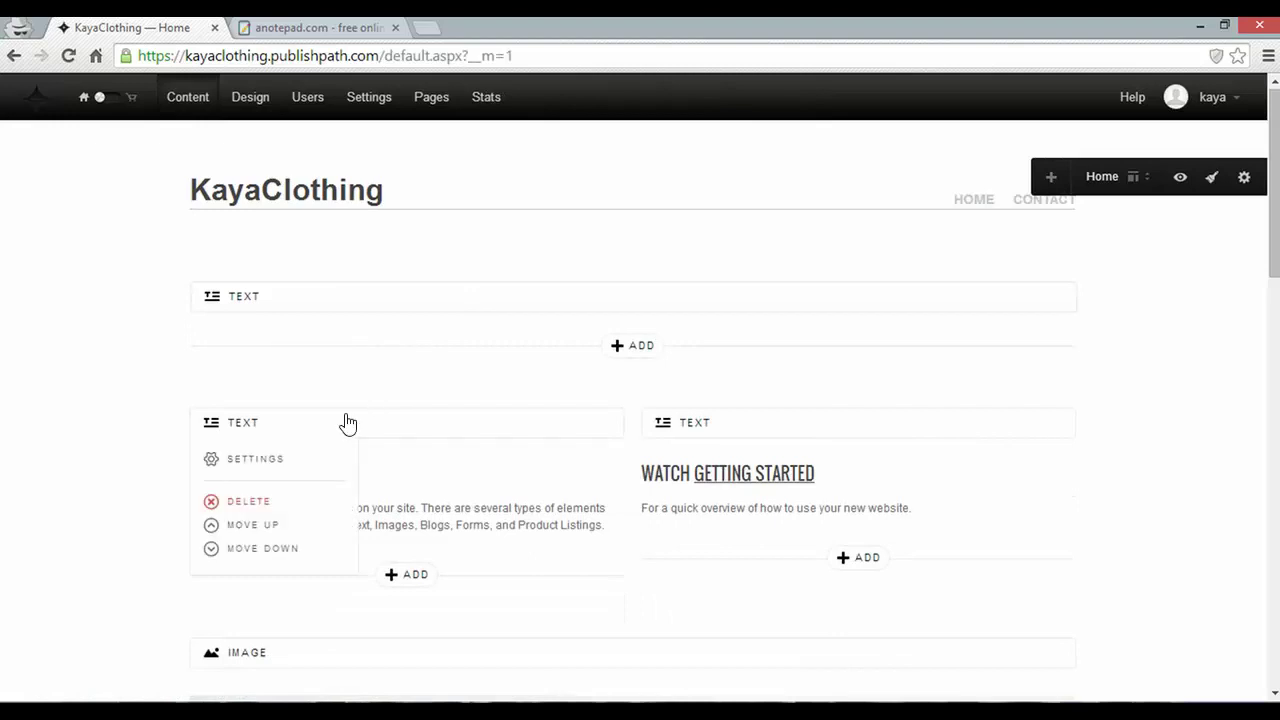
Delete the home page's slideshow image element.
{"action": "scroll", "coordinate": [331, 431], "scroll_direction": "down", "scroll_amount": 1}
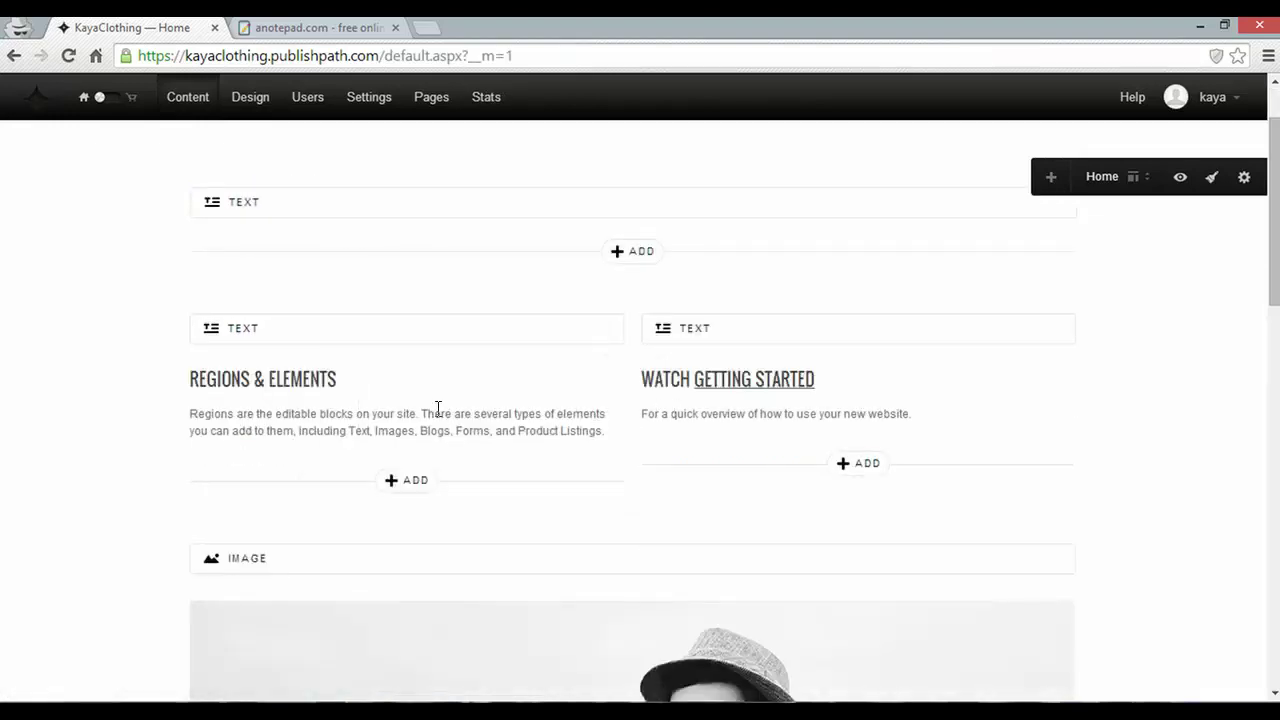
{"action": "scroll", "coordinate": [437, 412], "scroll_direction": "down", "scroll_amount": 2}
{"action": "scroll", "coordinate": [331, 377], "scroll_direction": "down", "scroll_amount": 1}
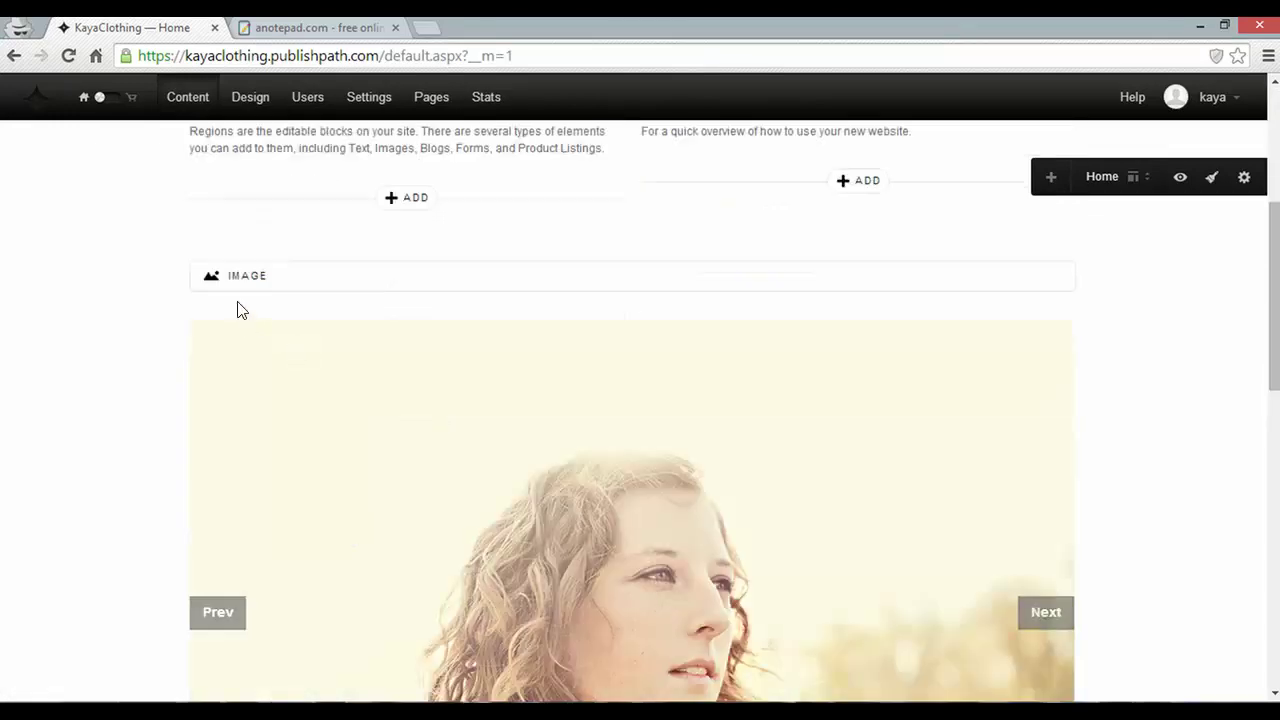
{"action": "left_click", "coordinate": [241, 380]}
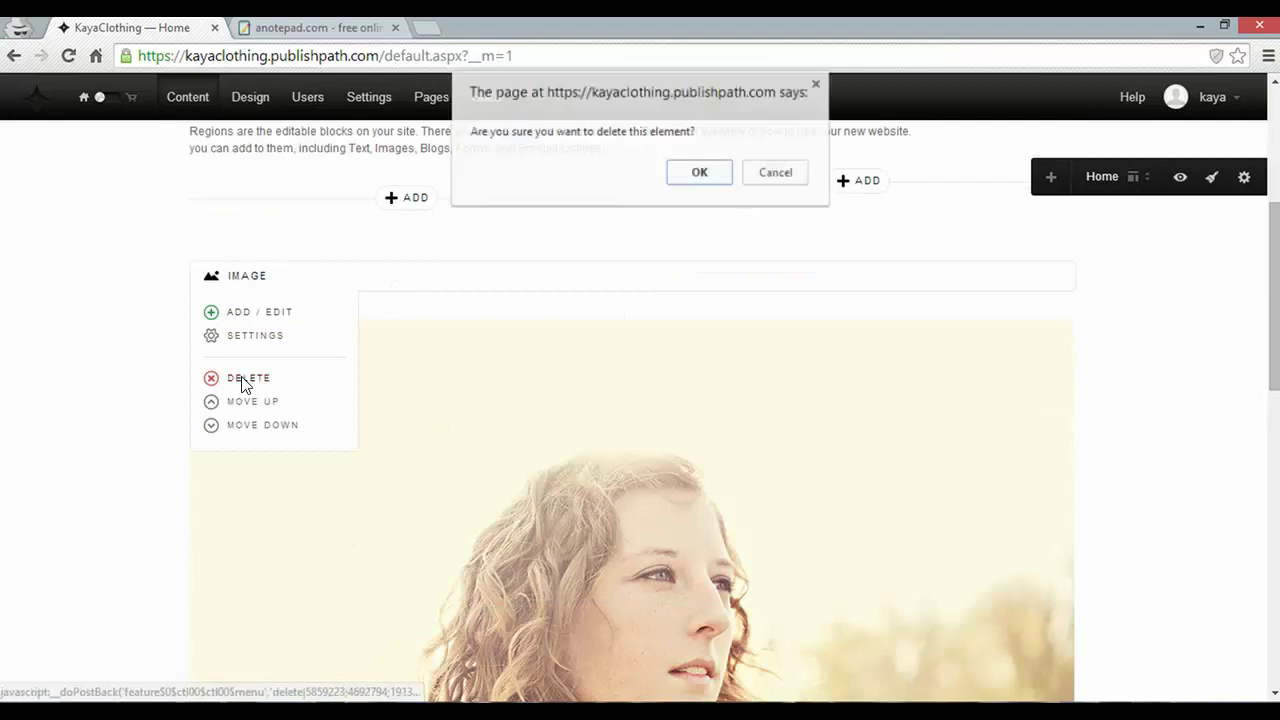
{"action": "left_click", "coordinate": [697, 175]}
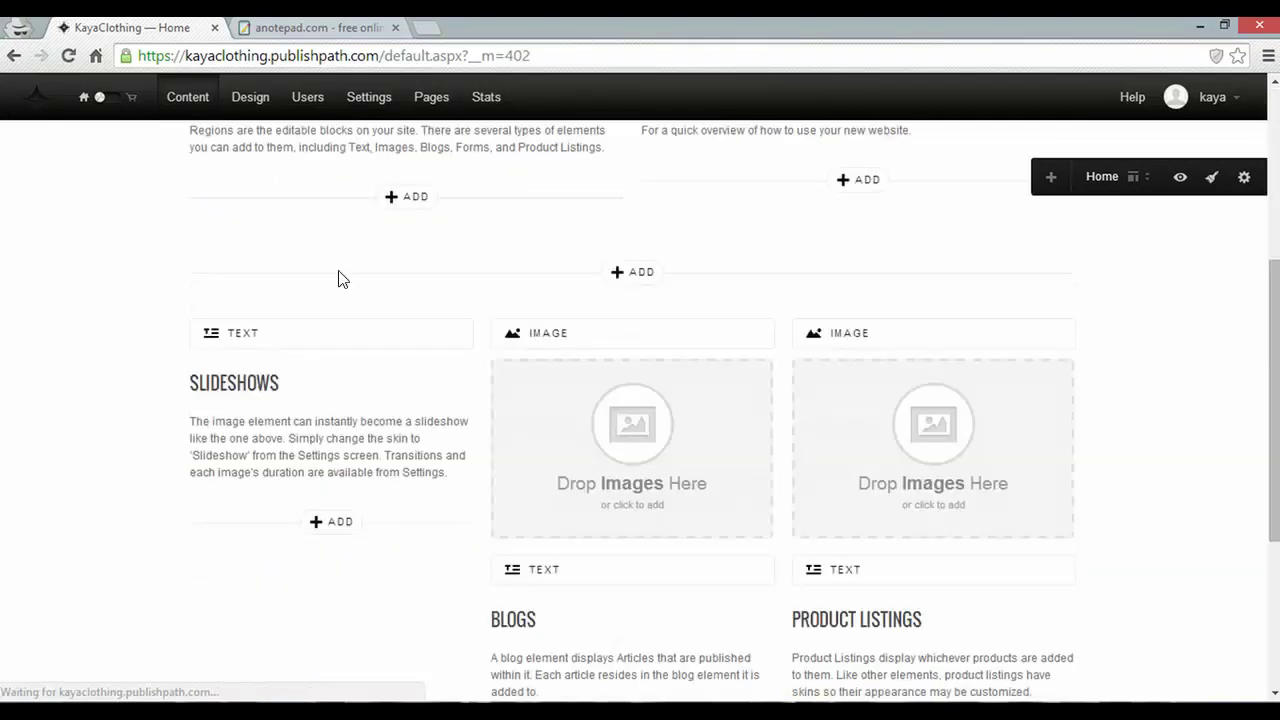
Delete the top text element above Regions & Elements.
{"action": "scroll", "coordinate": [320, 280], "scroll_direction": "down", "scroll_amount": 3}
{"action": "scroll", "coordinate": [289, 400], "scroll_direction": "up", "scroll_amount": 1}
{"action": "scroll", "coordinate": [286, 408], "scroll_direction": "up", "scroll_amount": 4}
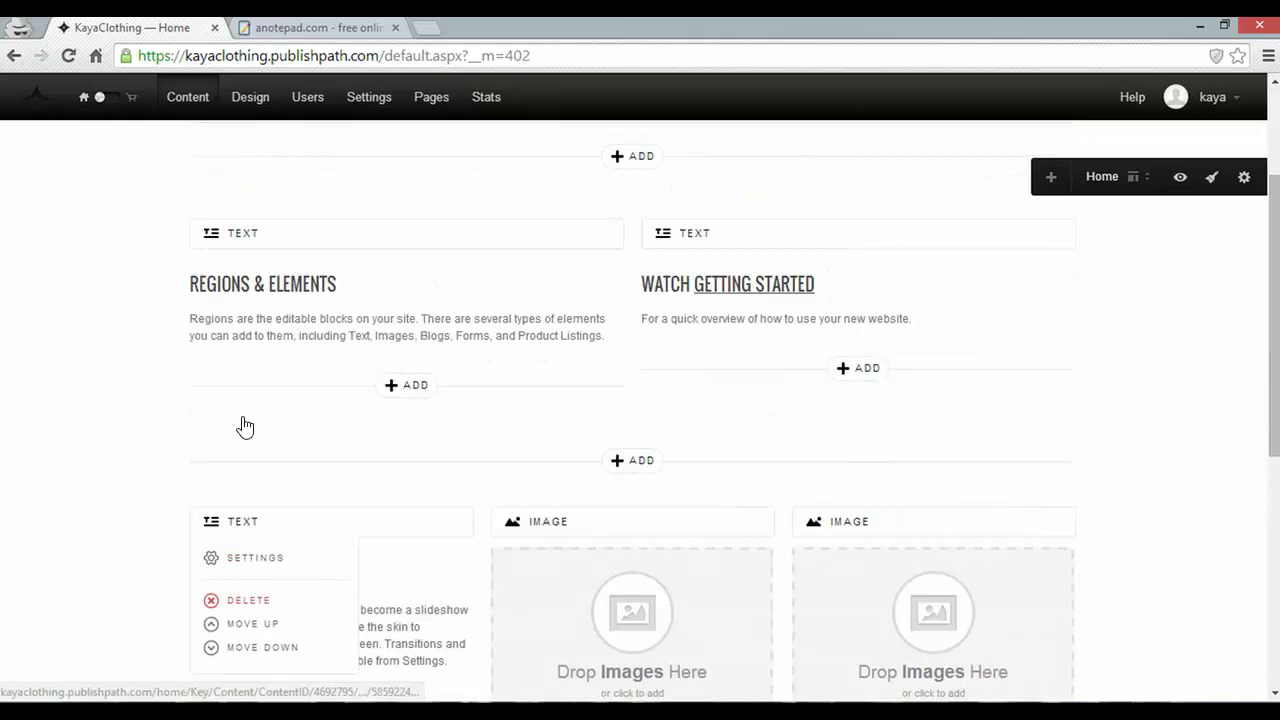
{"action": "scroll", "coordinate": [243, 426], "scroll_direction": "up", "scroll_amount": 2}
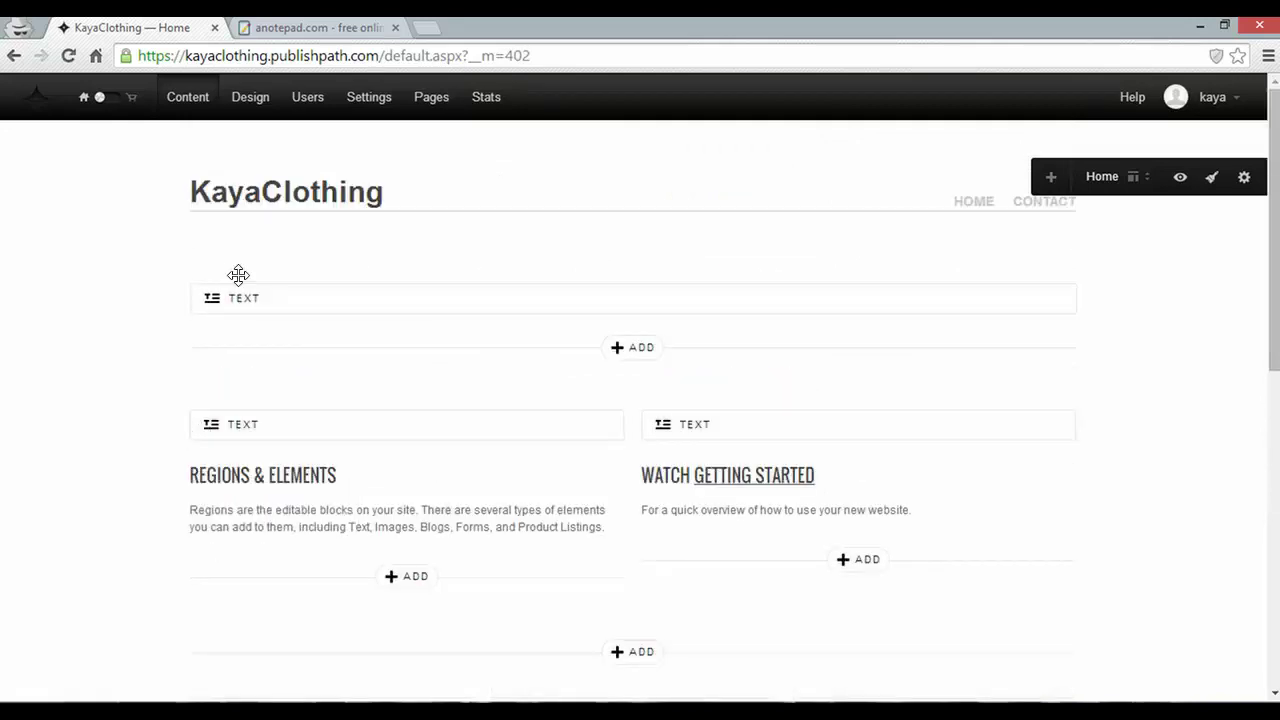
{"action": "mouse_move", "coordinate": [238, 298]}
{"action": "left_click", "coordinate": [238, 382]}
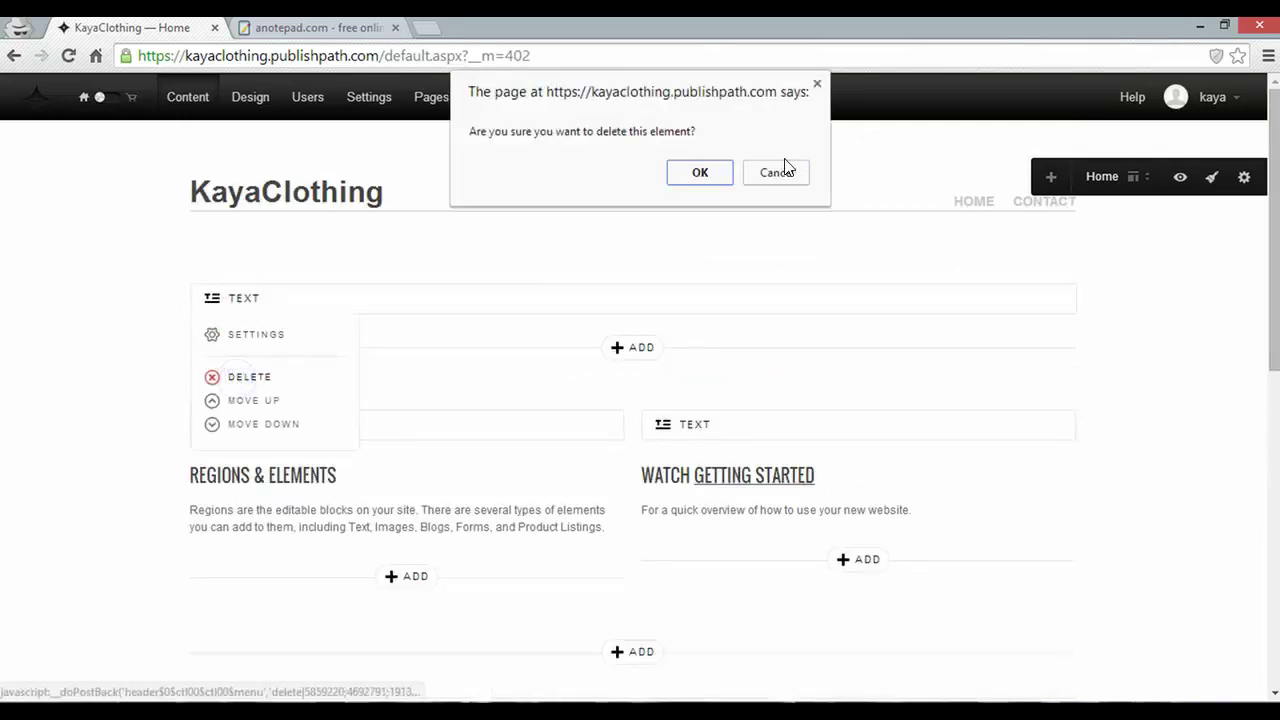
{"action": "left_click", "coordinate": [706, 176]}
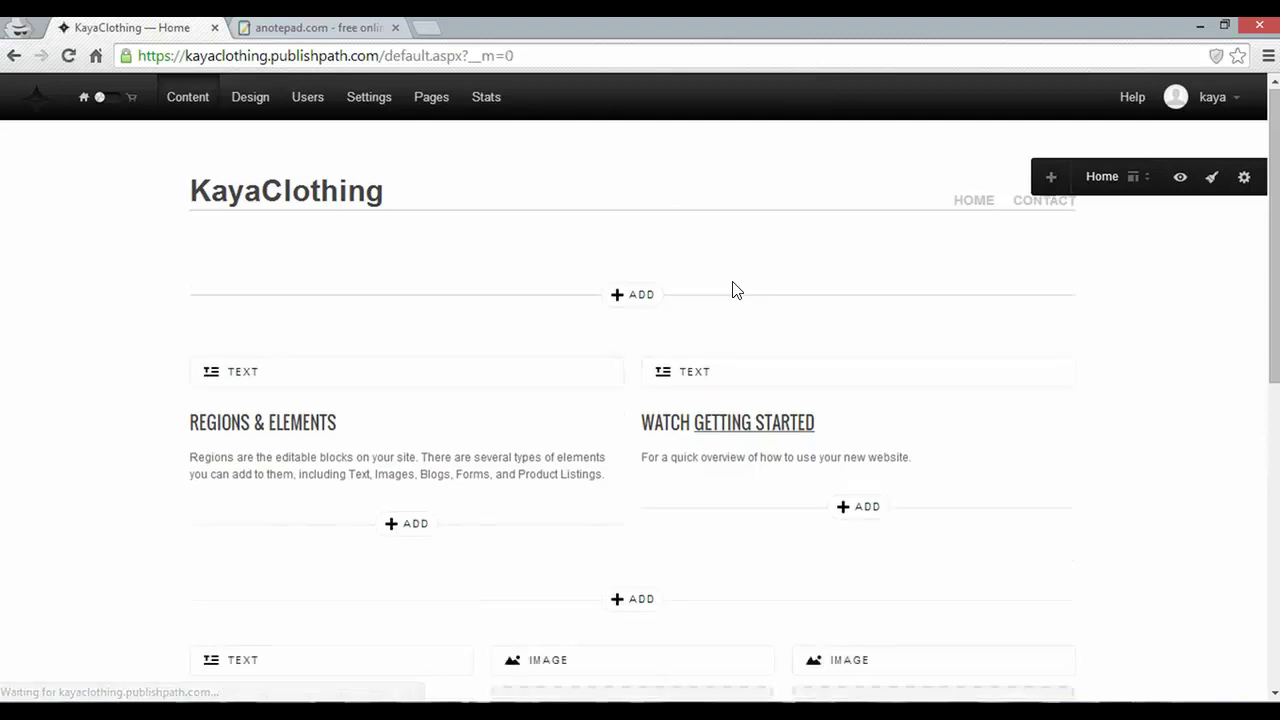
Add a Product Listing element at the top of Home and begin a new product.
{"action": "left_click", "coordinate": [655, 307]}
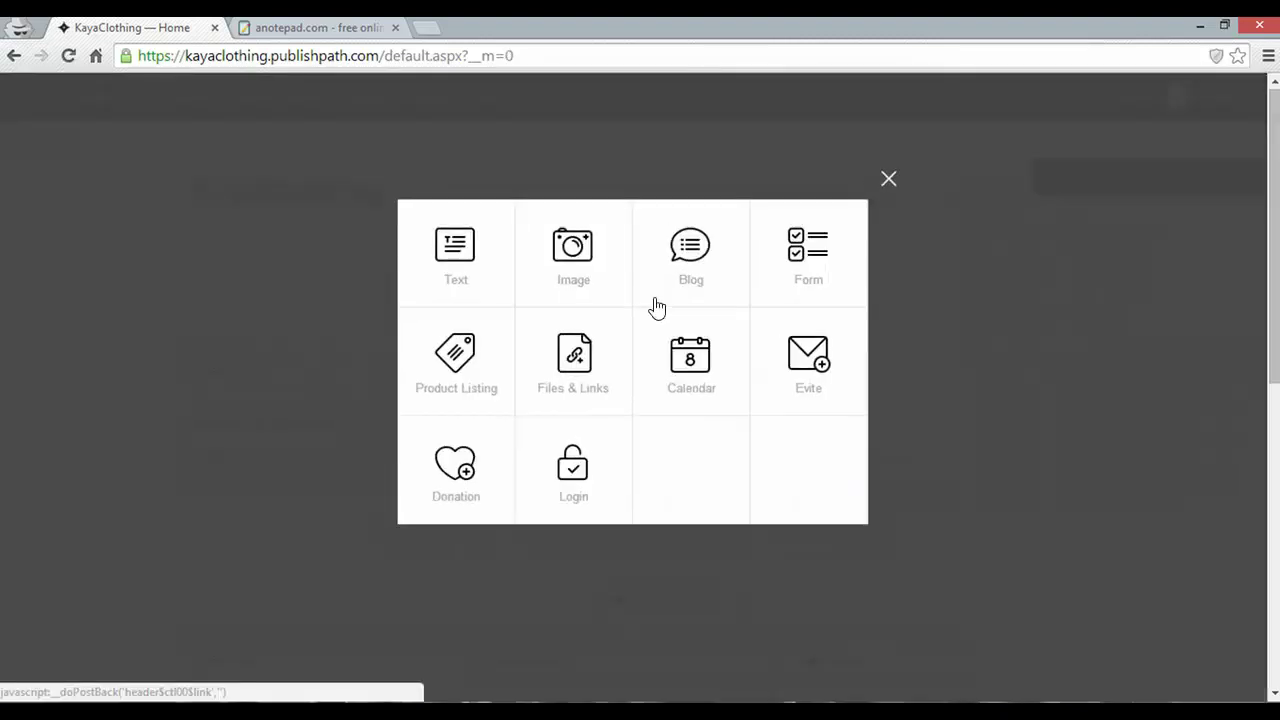
{"action": "left_click", "coordinate": [460, 370]}
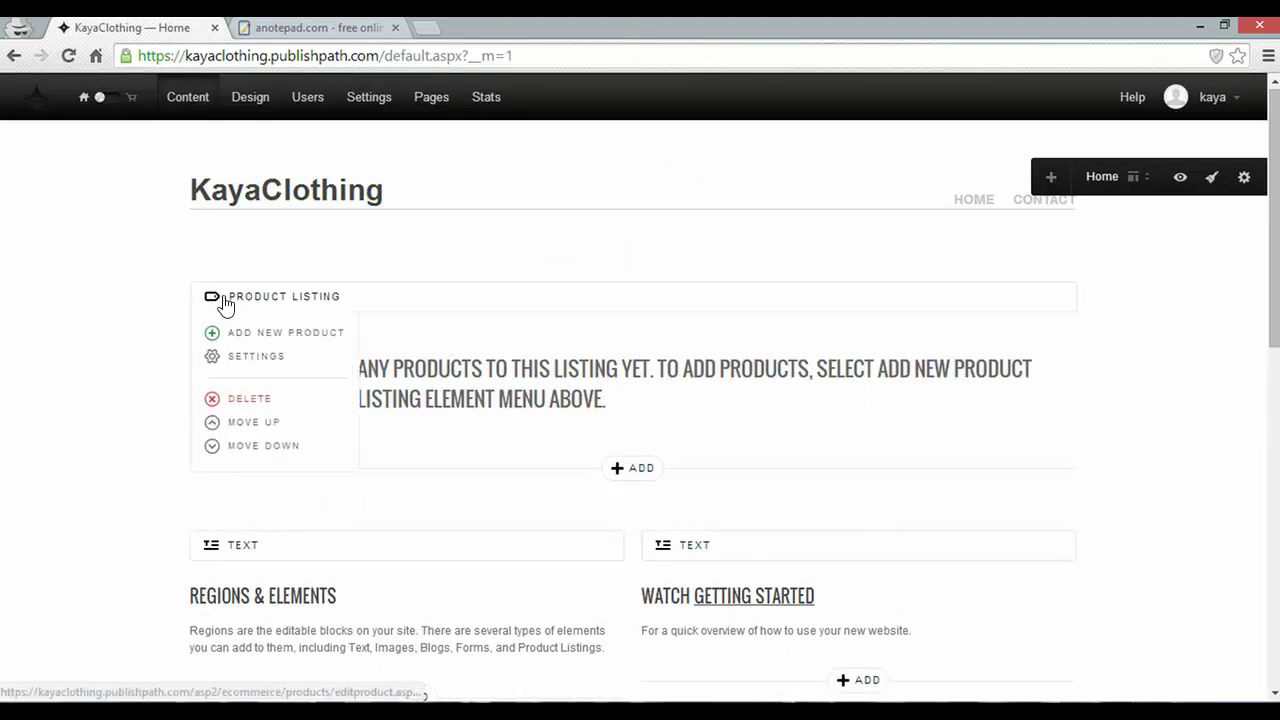
{"action": "mouse_move", "coordinate": [284, 296]}
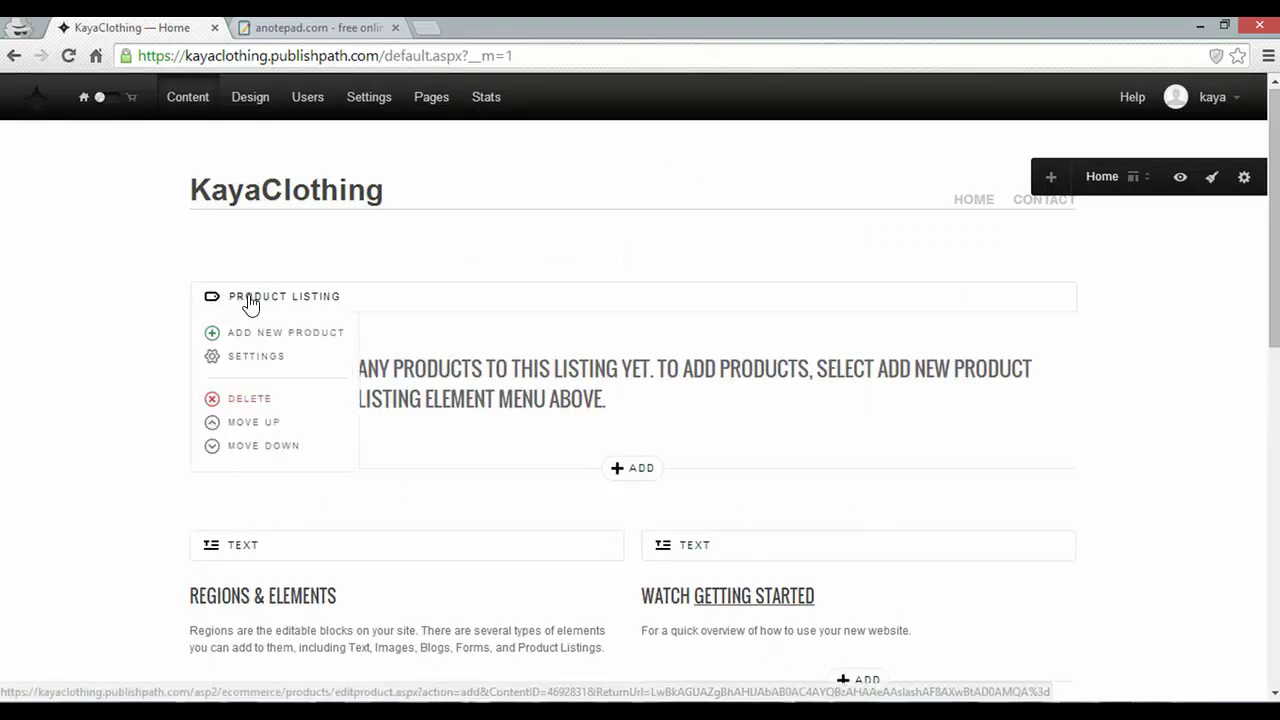
{"action": "left_click", "coordinate": [261, 336]}
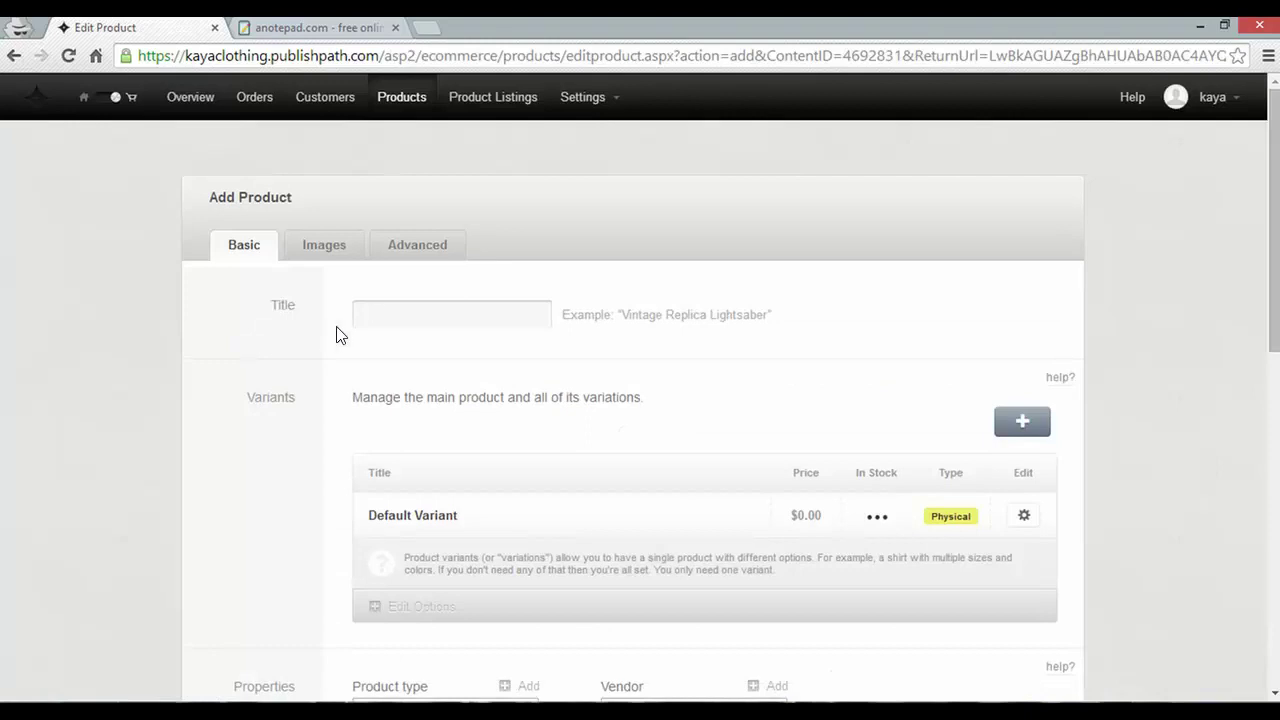
Title the new product 'Leather Gloves'.
{"action": "left_click", "coordinate": [392, 310]}
{"action": "type", "text": "ther Gloves"}
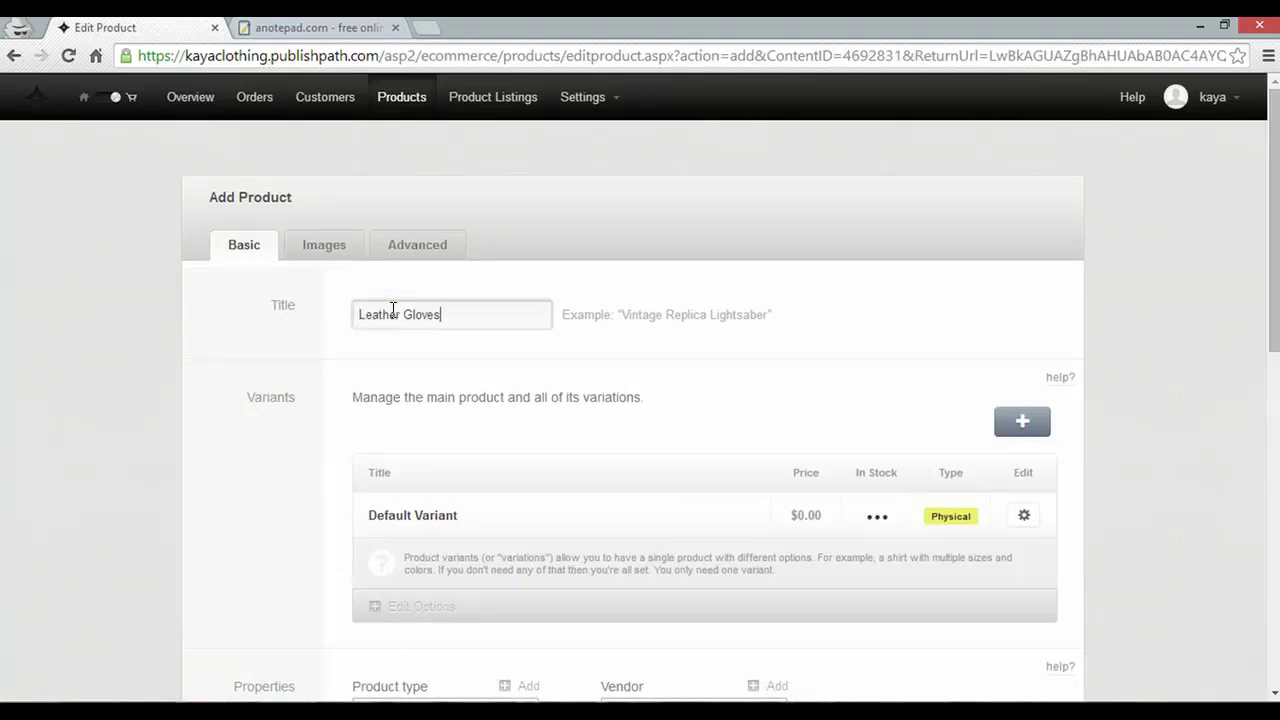
{"action": "left_click", "coordinate": [253, 375]}
{"action": "scroll", "coordinate": [253, 377], "scroll_direction": "down", "scroll_amount": 1}
{"action": "scroll", "coordinate": [253, 377], "scroll_direction": "down", "scroll_amount": 1}
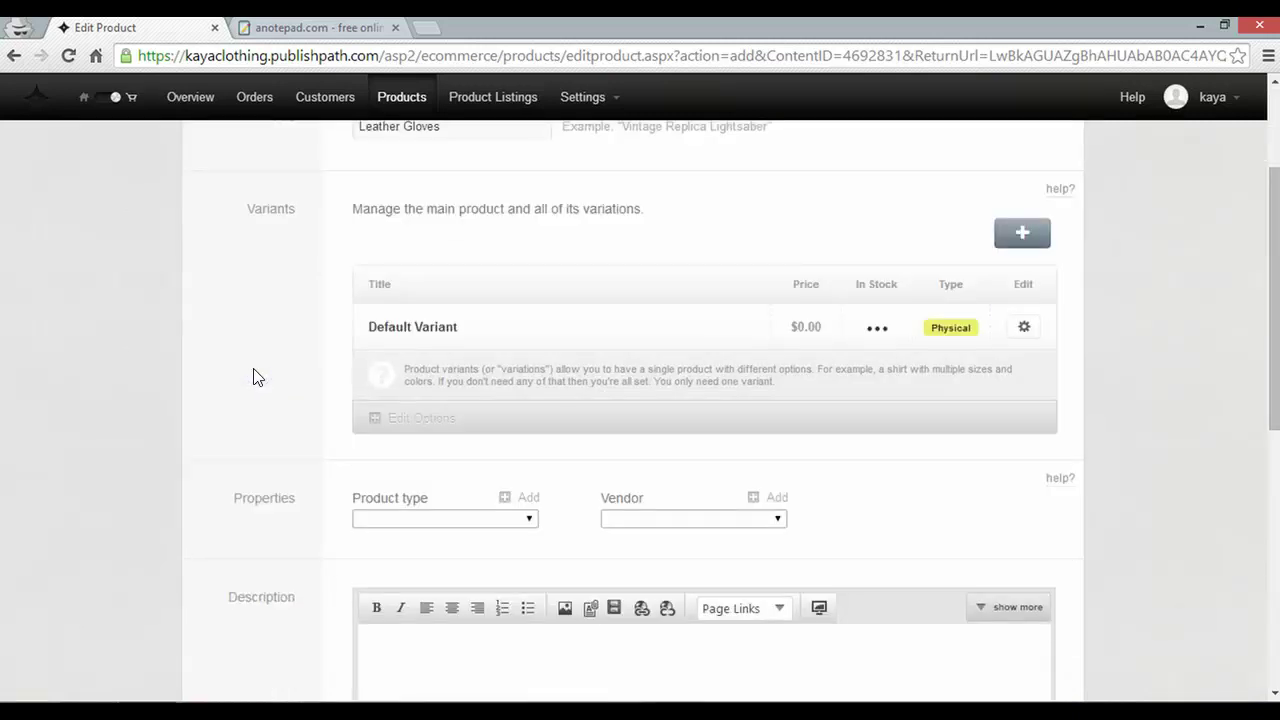
{"action": "scroll", "coordinate": [253, 377], "scroll_direction": "down", "scroll_amount": 1}
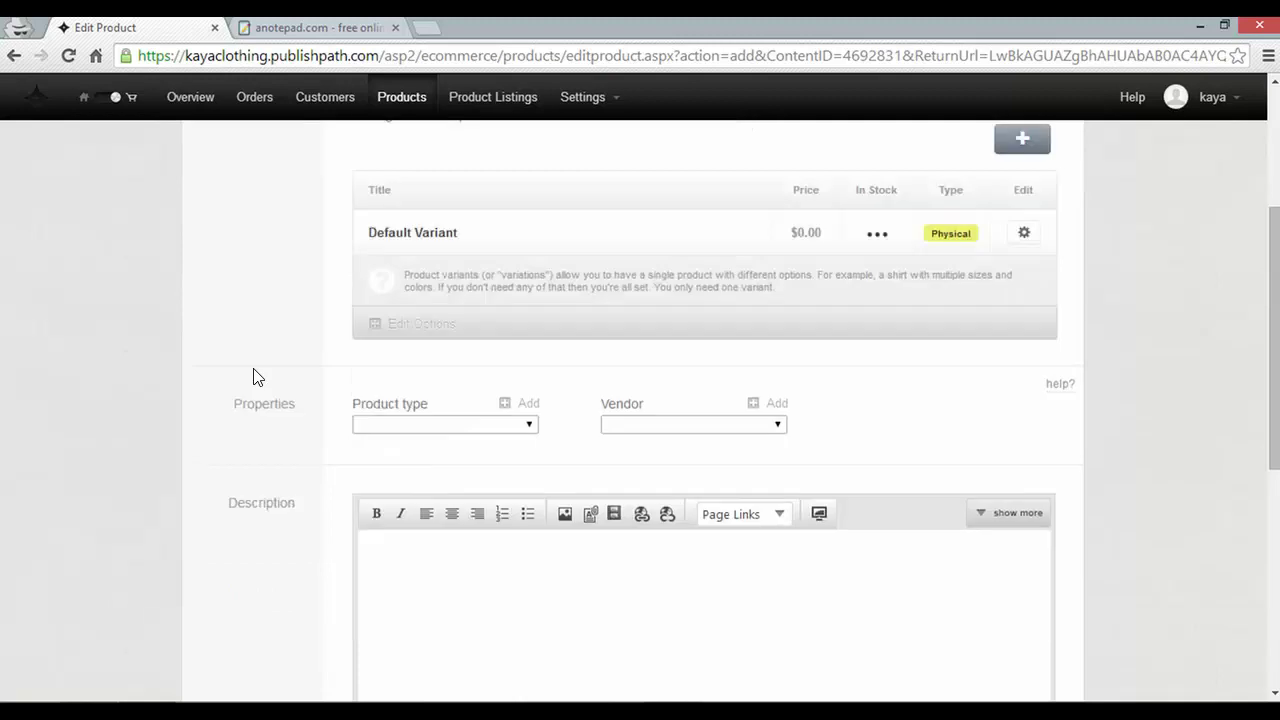
{"action": "scroll", "coordinate": [260, 362], "scroll_direction": "down", "scroll_amount": 1}
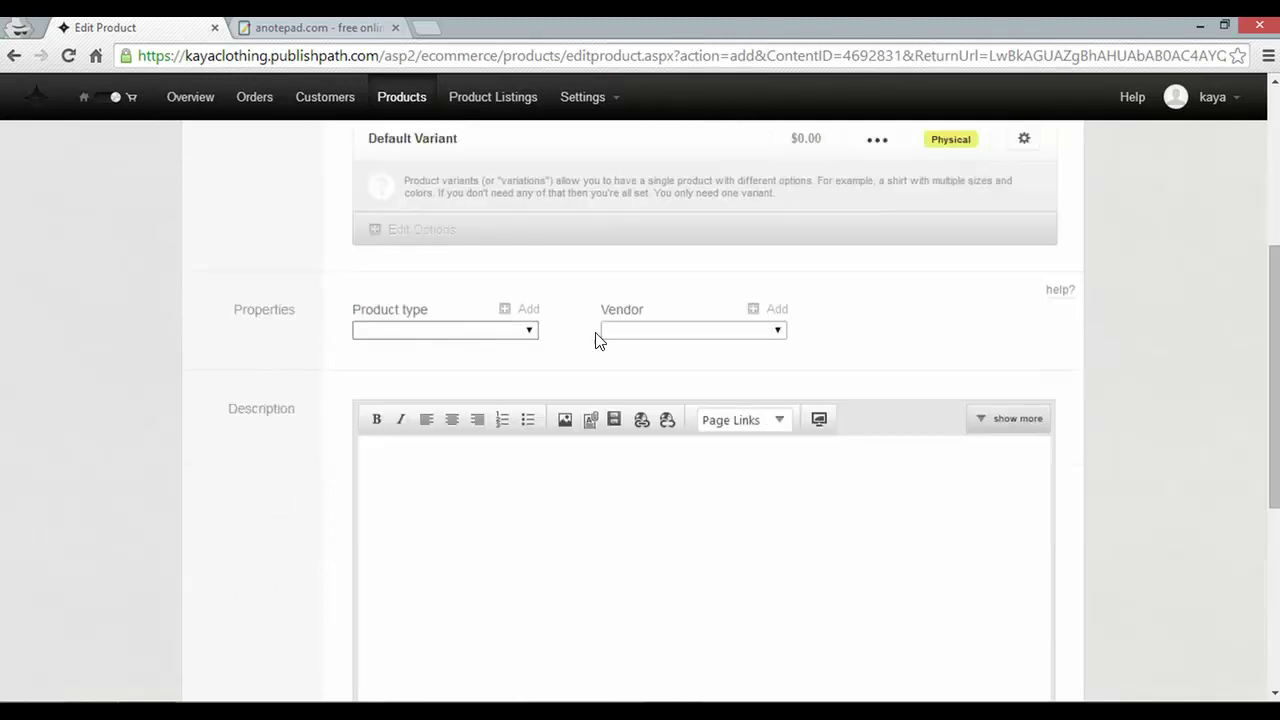
{"action": "scroll", "coordinate": [312, 362], "scroll_direction": "down", "scroll_amount": 2}
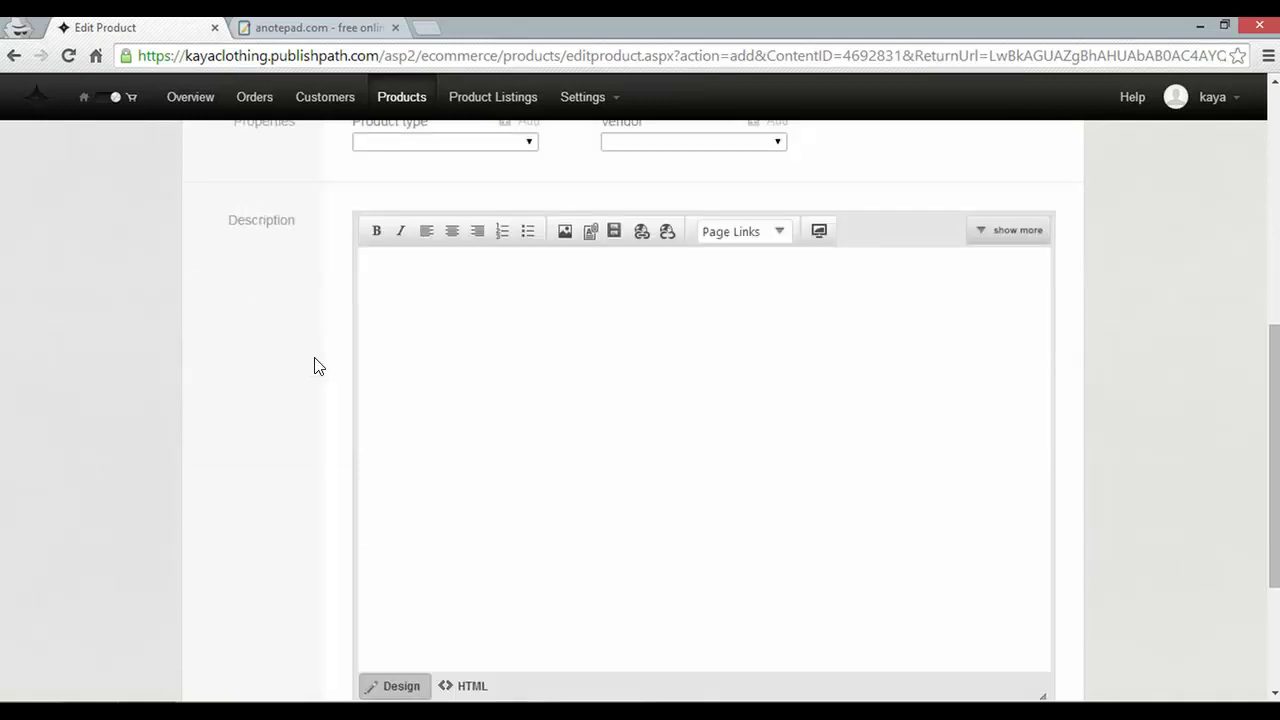
Paste the gloves paragraph from the notes as the product description.
{"action": "left_click", "coordinate": [288, 27]}
{"action": "left_click_drag", "start_coordinate": [316, 413], "coordinate": [108, 397]}
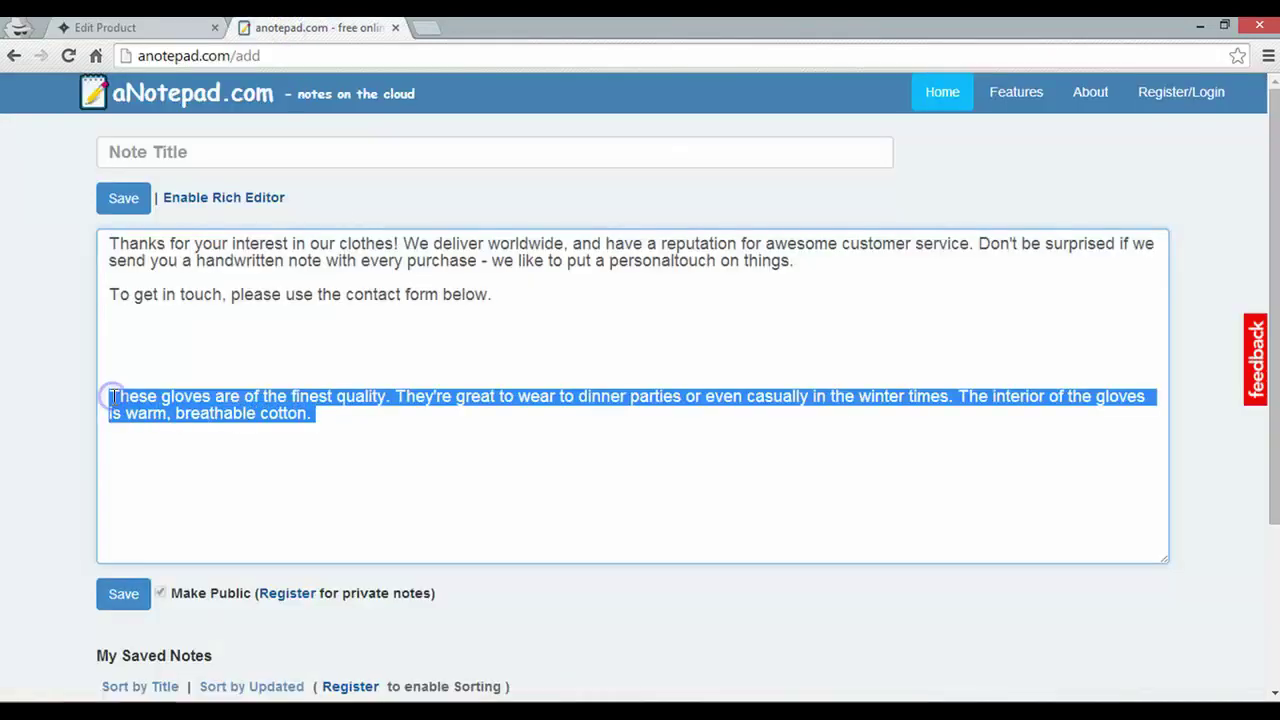
{"action": "left_click", "coordinate": [88, 28]}
{"action": "left_click", "coordinate": [407, 310]}
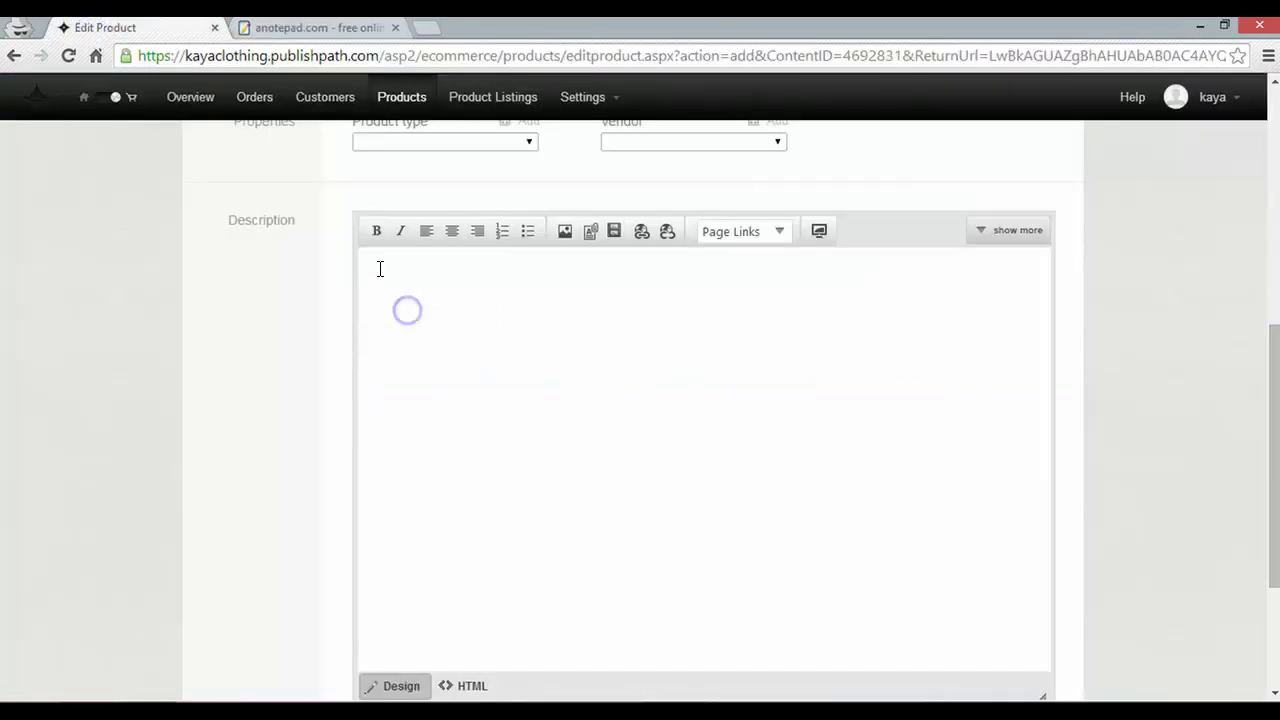
{"action": "type", "text": "These gloves are of the finest quality. They're great to wear to dinner parties or even casually in the winter times. The interior of the gloves is warm, breathable cotton."}
{"action": "scroll", "coordinate": [251, 349], "scroll_direction": "up", "scroll_amount": 2}
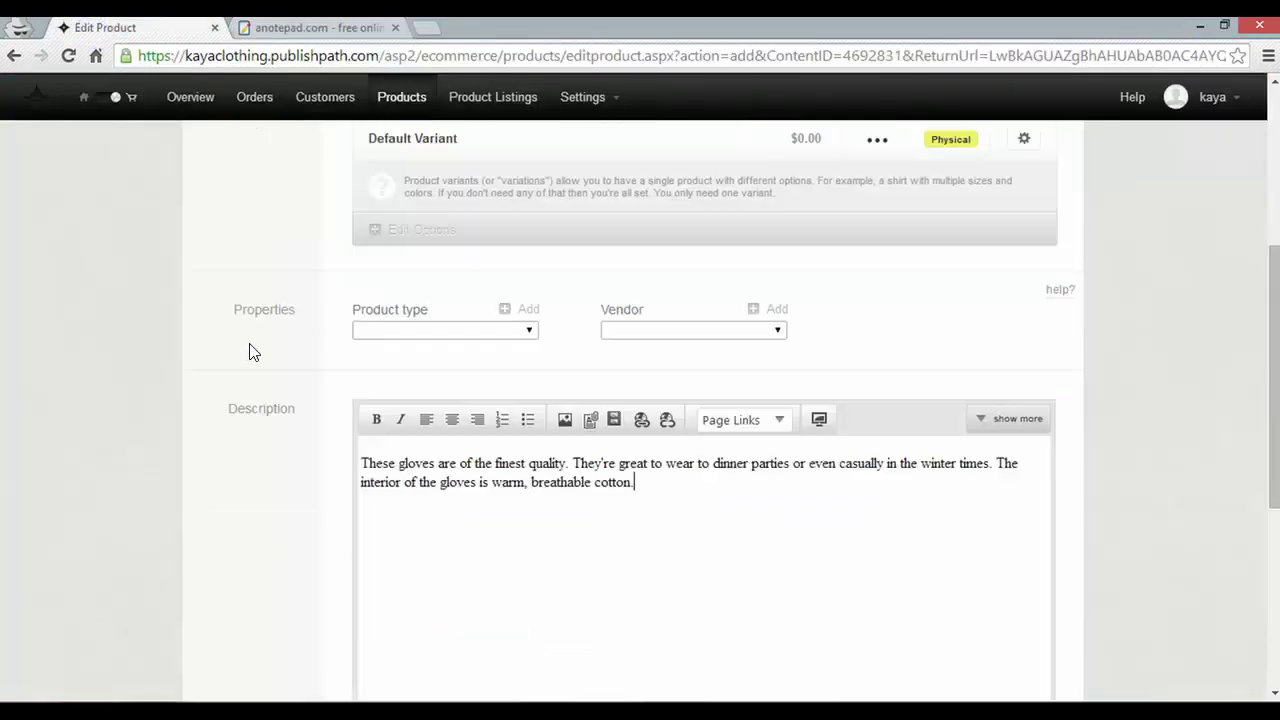
{"action": "scroll", "coordinate": [262, 376], "scroll_direction": "up", "scroll_amount": 4}
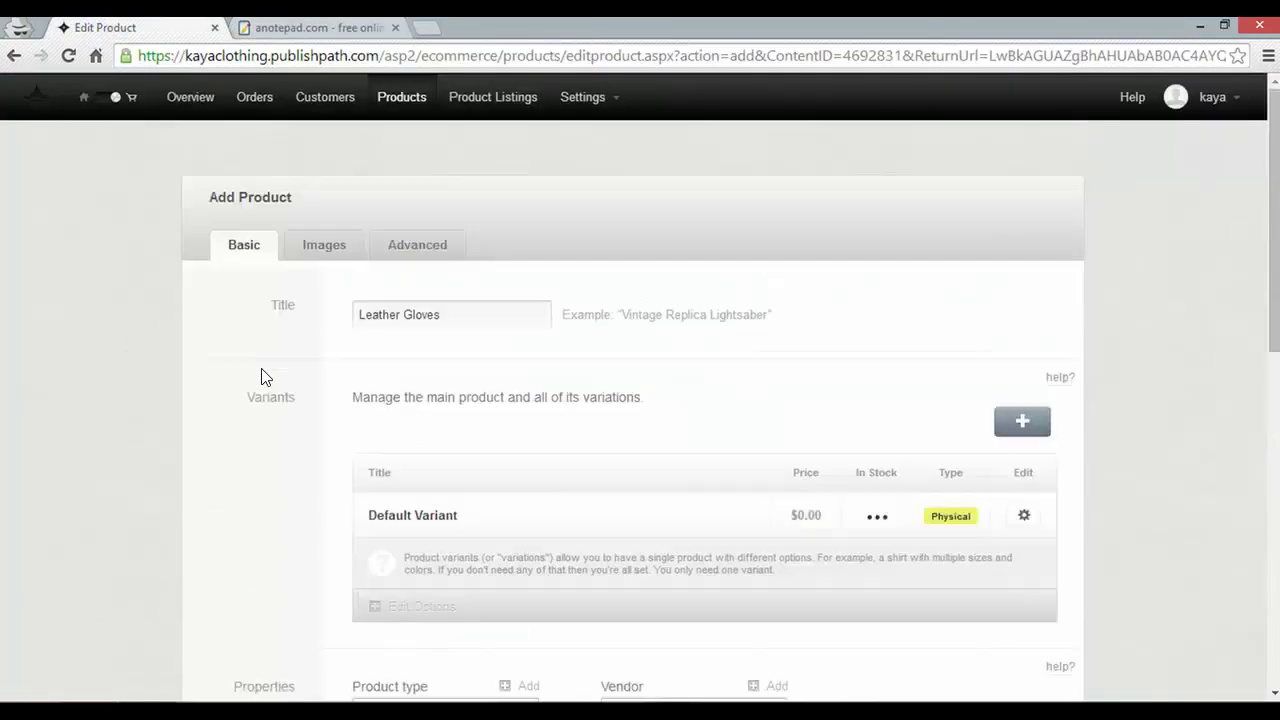
Upload the gloves photo as the product's main image and save Leather Gloves.
{"action": "left_click", "coordinate": [333, 250]}
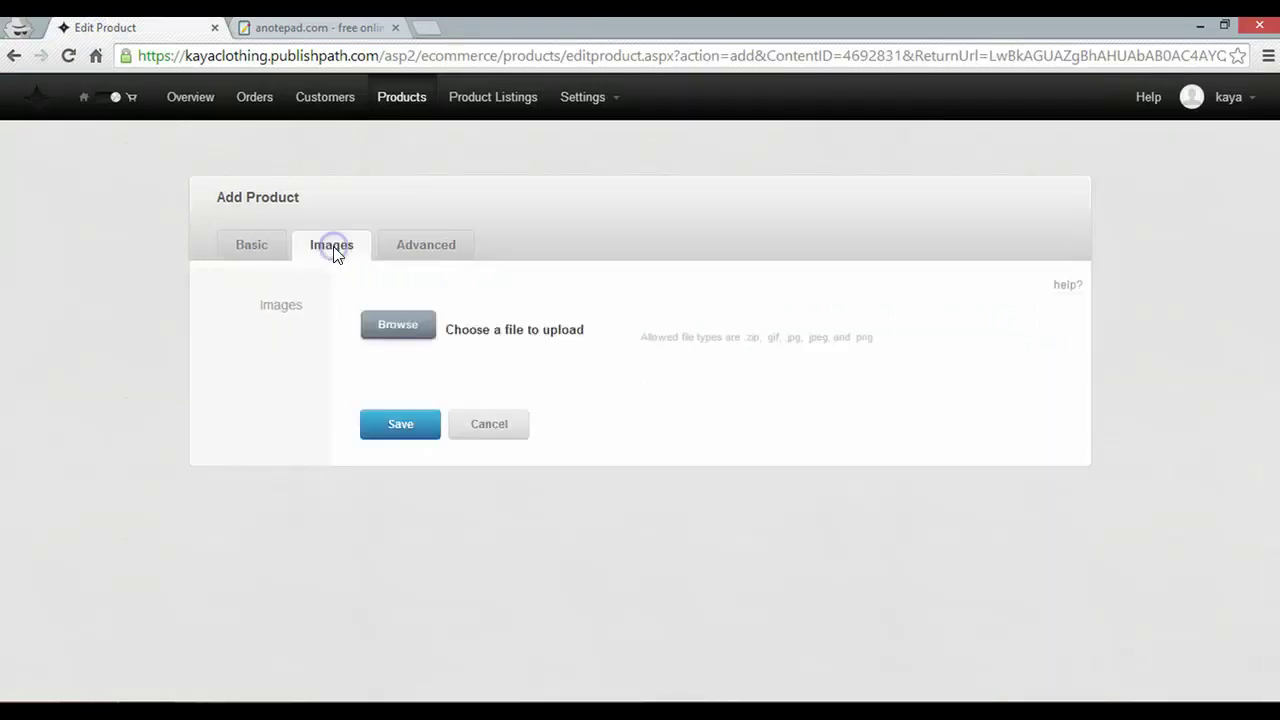
{"action": "left_click", "coordinate": [405, 323]}
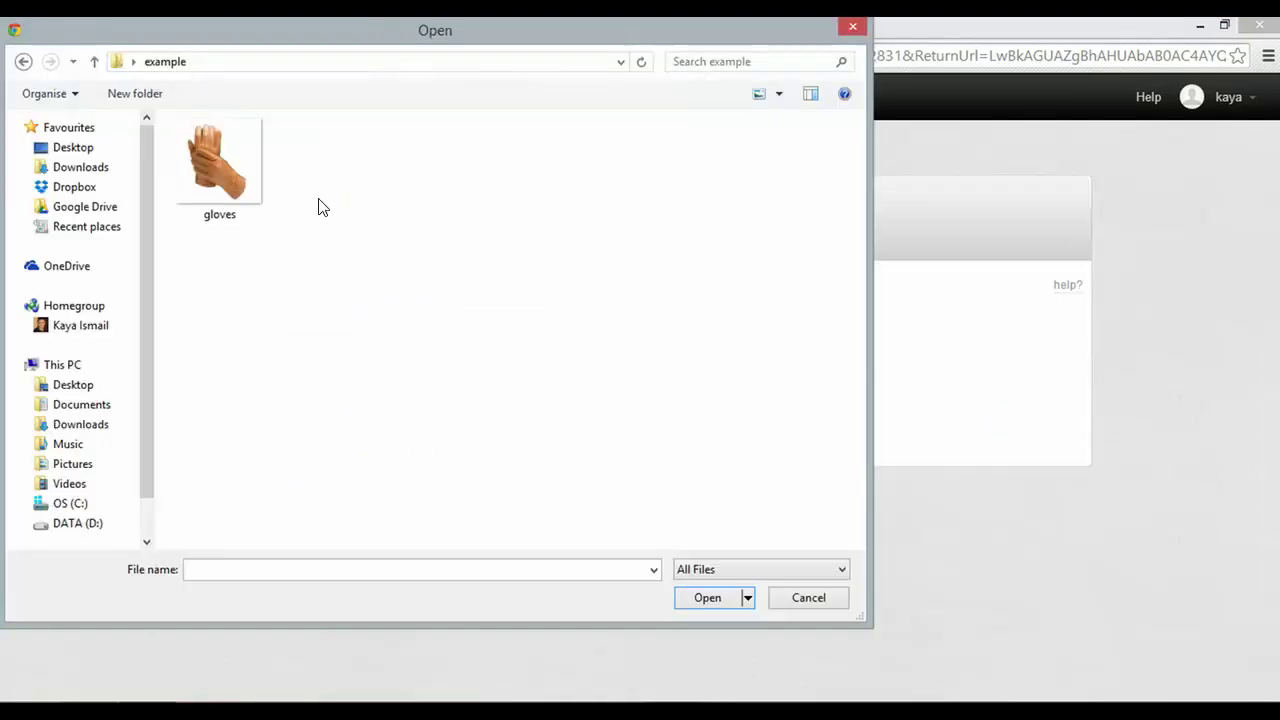
{"action": "double_click", "coordinate": [264, 185]}
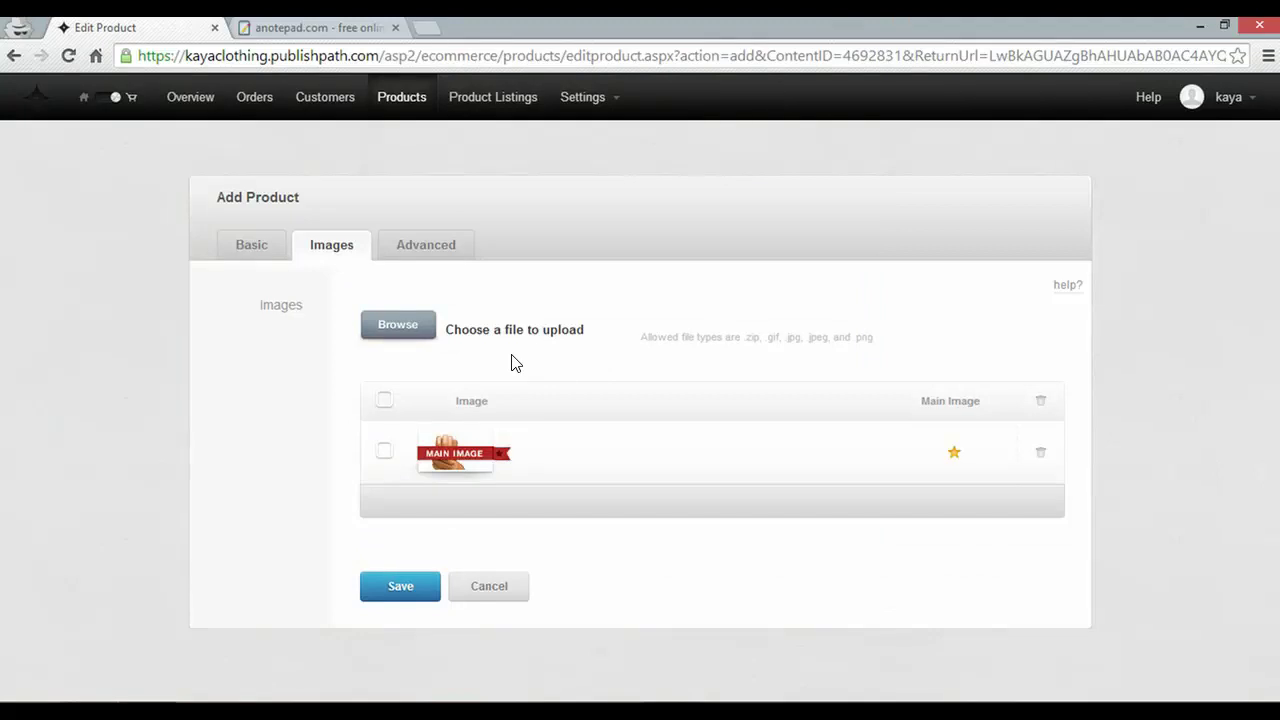
{"action": "left_click", "coordinate": [414, 590]}
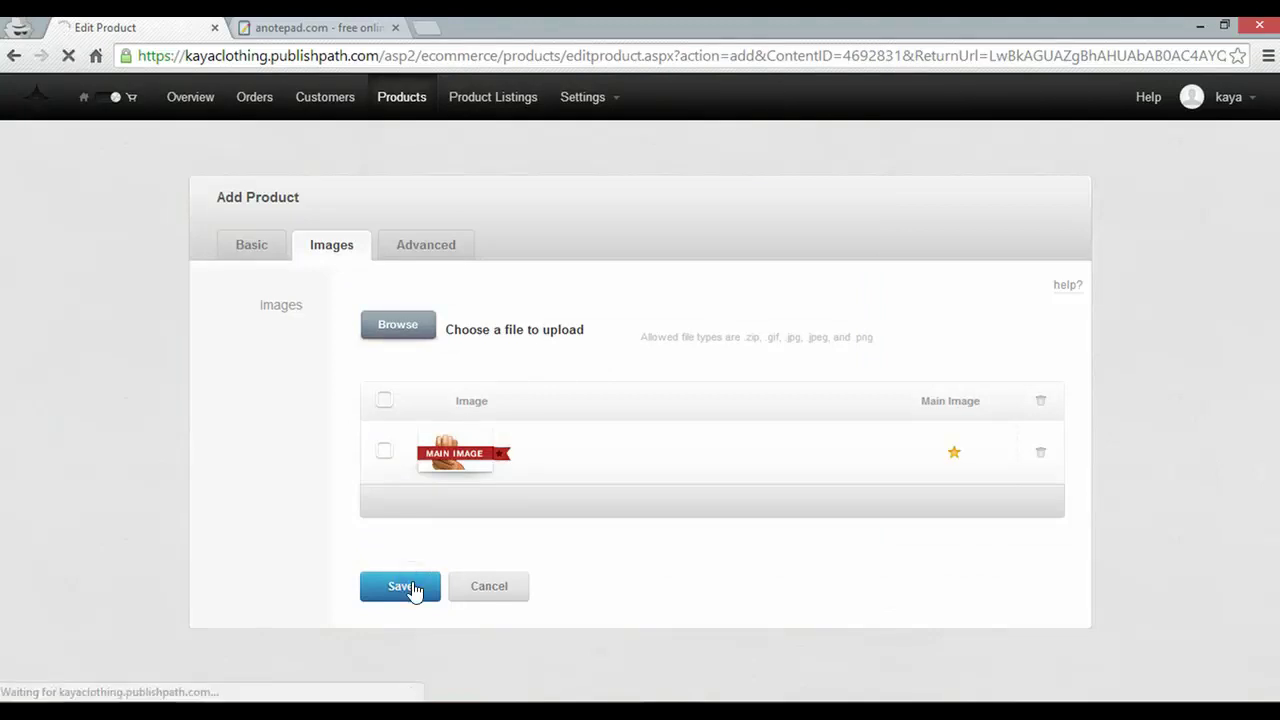
{"action": "scroll", "coordinate": [128, 300], "scroll_direction": "down", "scroll_amount": 2}
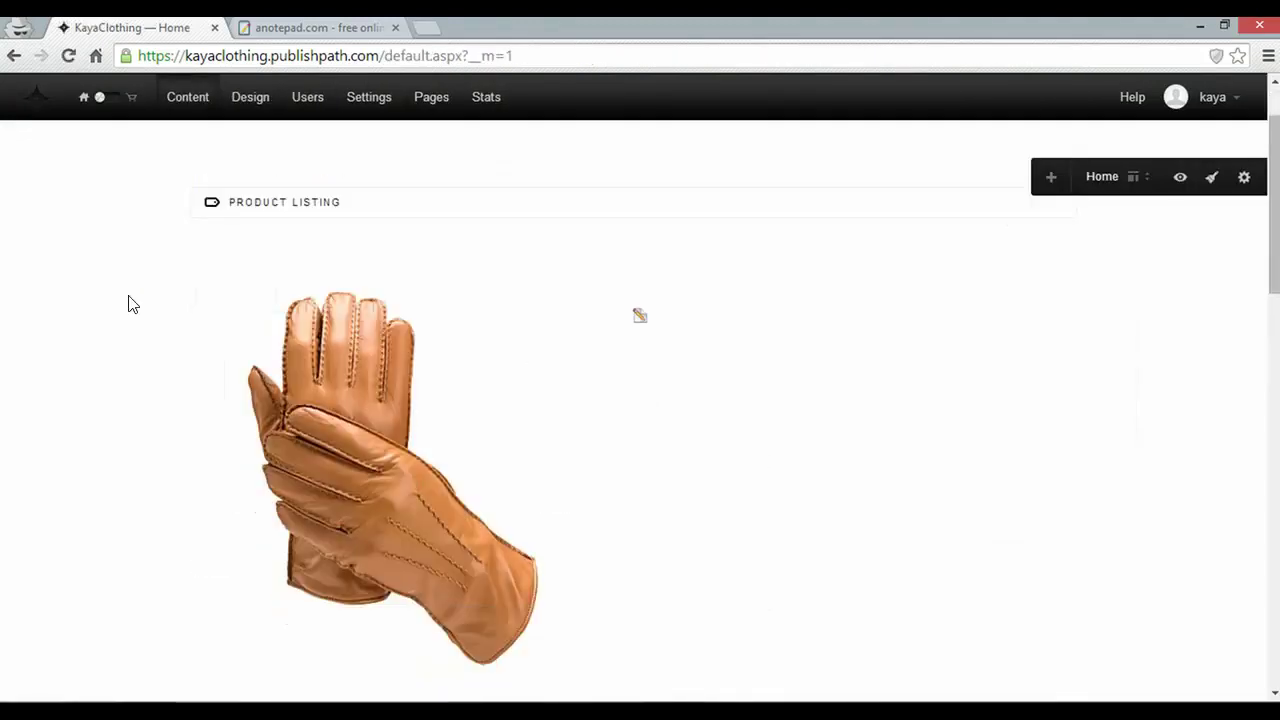
{"action": "scroll", "coordinate": [333, 374], "scroll_direction": "down", "scroll_amount": 2}
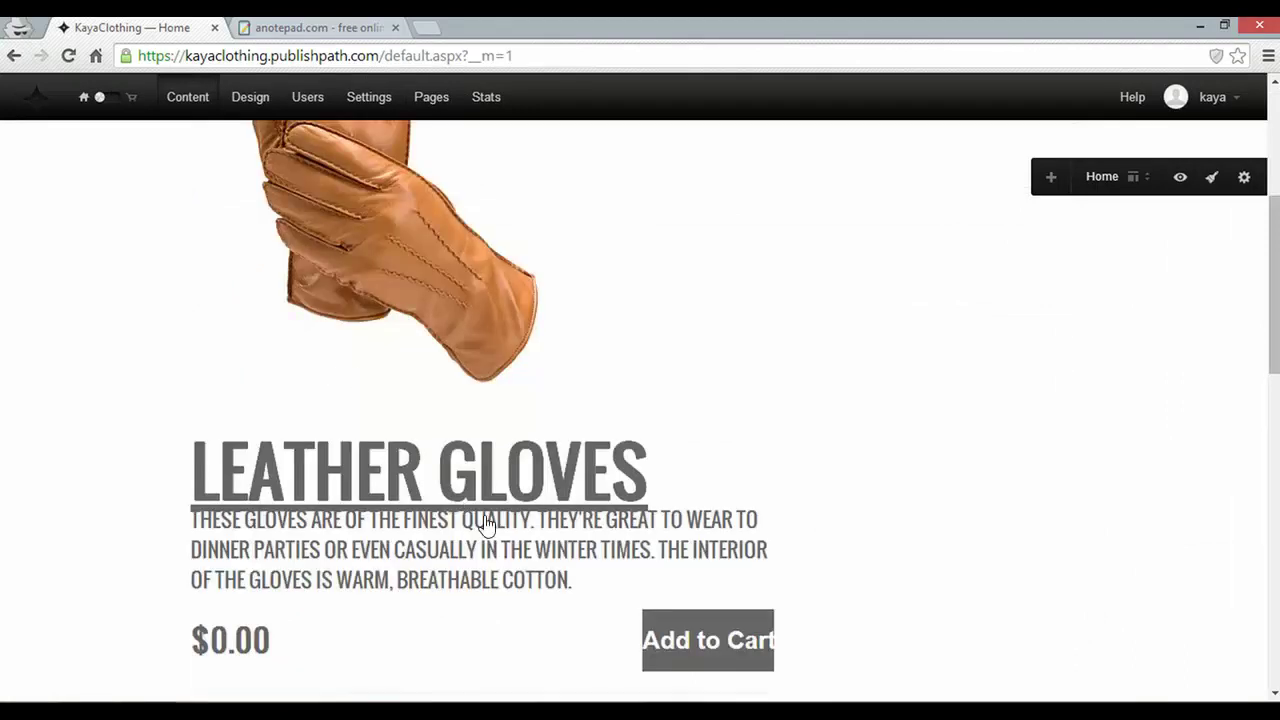
{"action": "scroll", "coordinate": [694, 362], "scroll_direction": "down", "scroll_amount": 1}
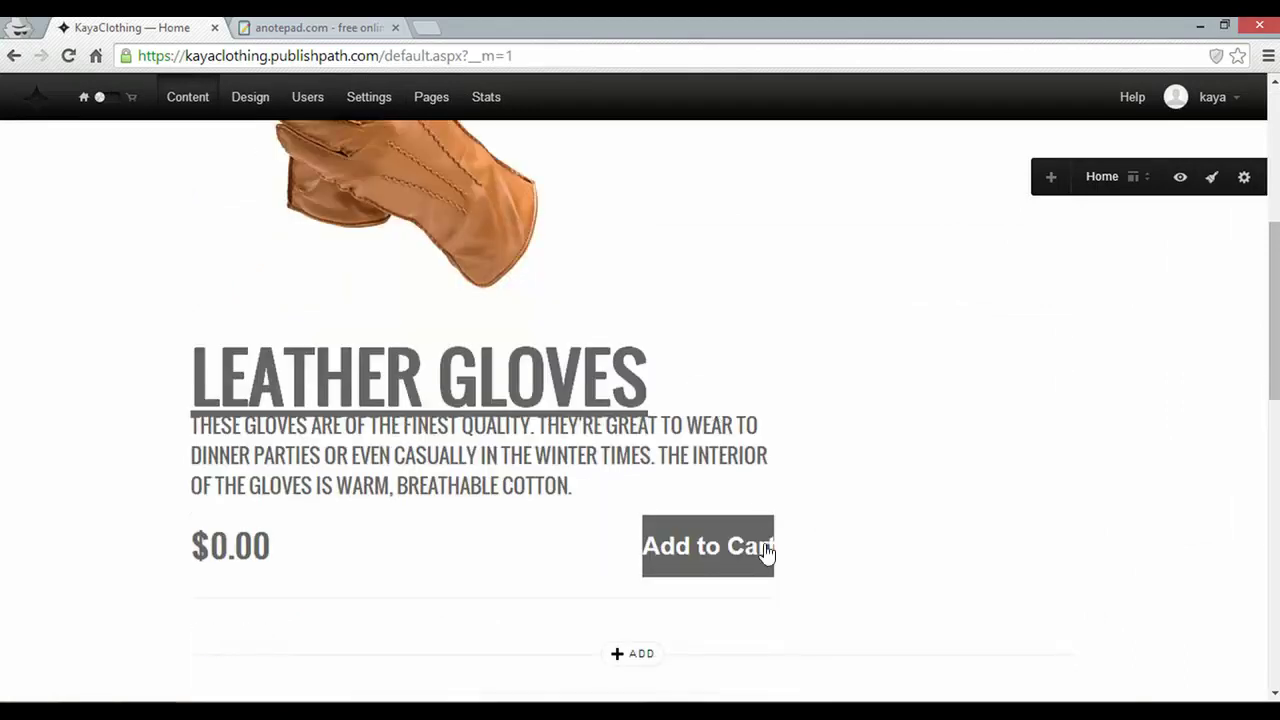
{"action": "scroll", "coordinate": [729, 552], "scroll_direction": "up", "scroll_amount": 1}
{"action": "scroll", "coordinate": [729, 520], "scroll_direction": "down", "scroll_amount": 1}
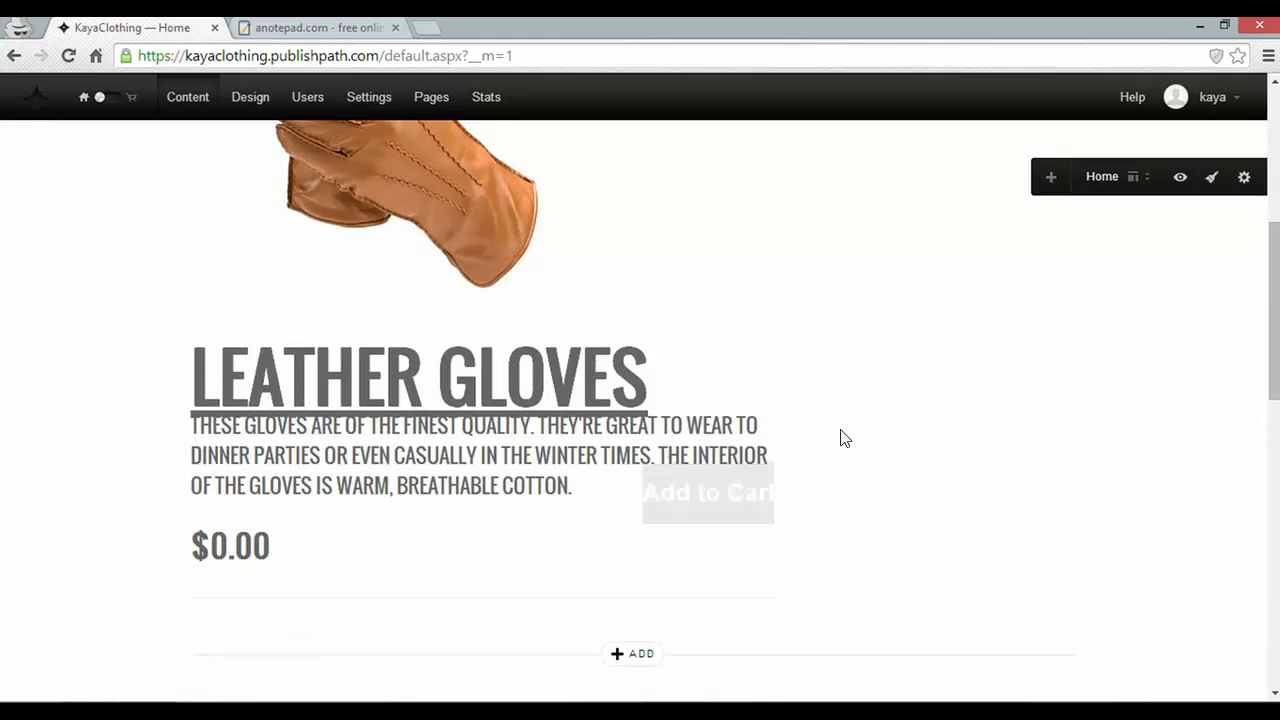
{"action": "scroll", "coordinate": [840, 437], "scroll_direction": "up", "scroll_amount": 4}
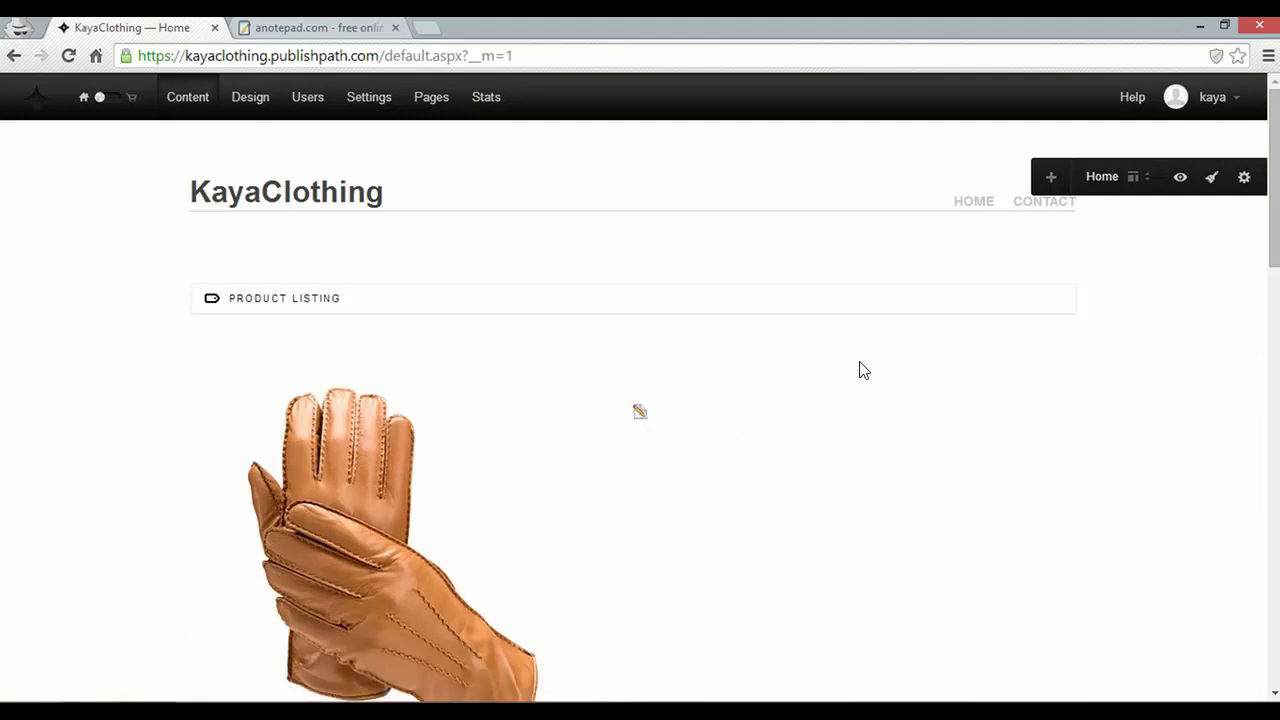
{"action": "scroll", "coordinate": [864, 370], "scroll_direction": "down", "scroll_amount": 1}
{"action": "scroll", "coordinate": [864, 370], "scroll_direction": "down", "scroll_amount": 4}
{"action": "scroll", "coordinate": [857, 369], "scroll_direction": "down", "scroll_amount": 2}
{"action": "scroll", "coordinate": [863, 369], "scroll_direction": "down", "scroll_amount": 1}
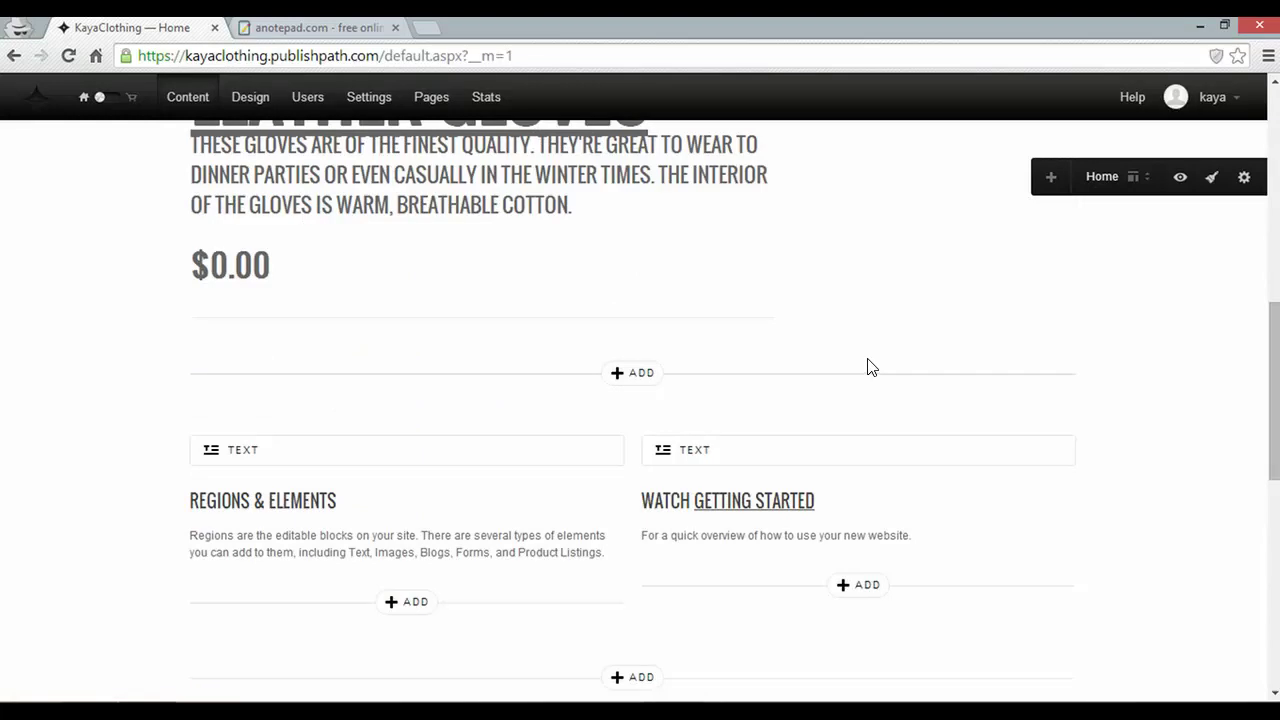
{"action": "scroll", "coordinate": [869, 366], "scroll_direction": "down", "scroll_amount": 1}
Retitle the Regions & Elements text block 'Awesome Products'.
{"action": "left_click", "coordinate": [232, 358]}
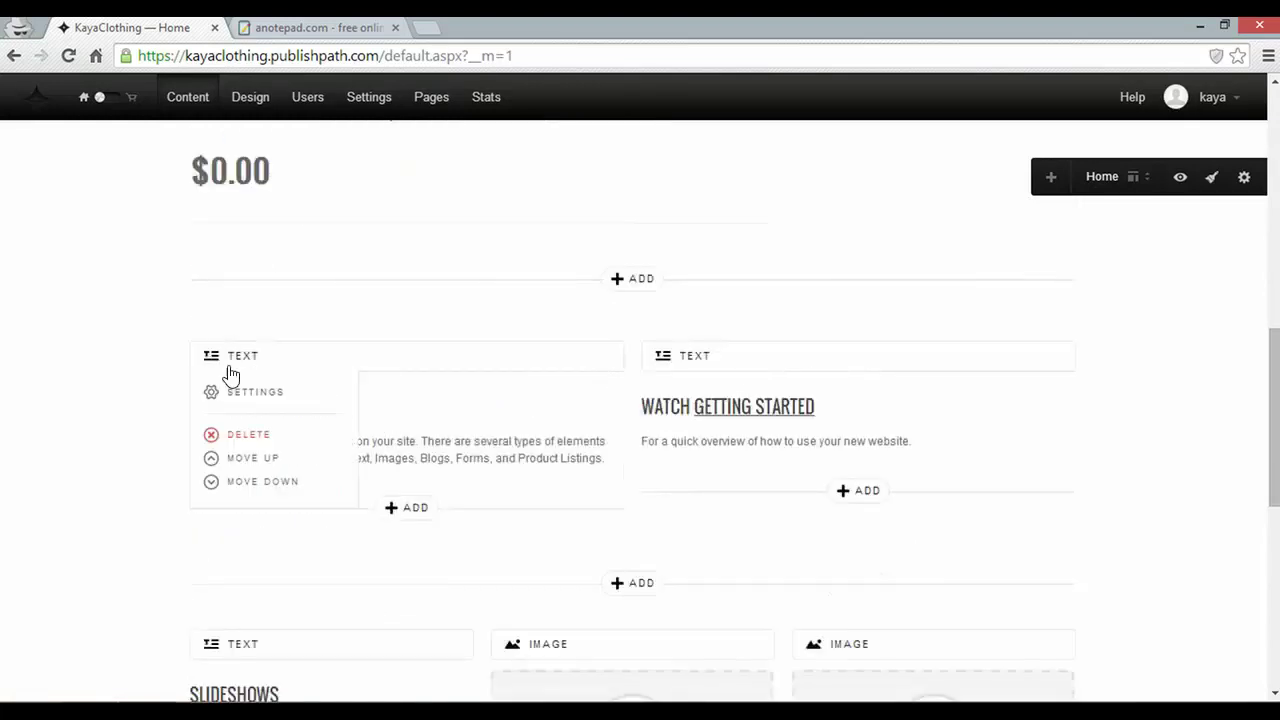
{"action": "left_click", "coordinate": [227, 393]}
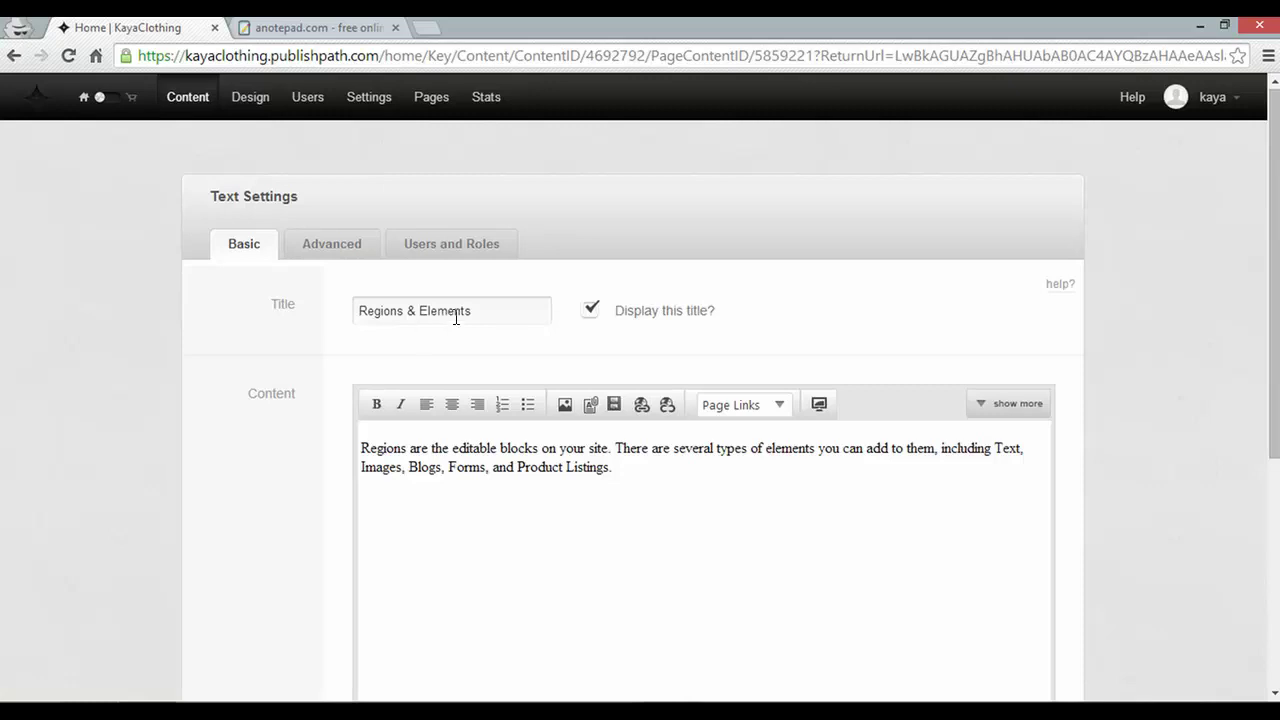
{"action": "triple_click", "coordinate": [352, 310]}
{"action": "type", "text": "Awesome Products"}
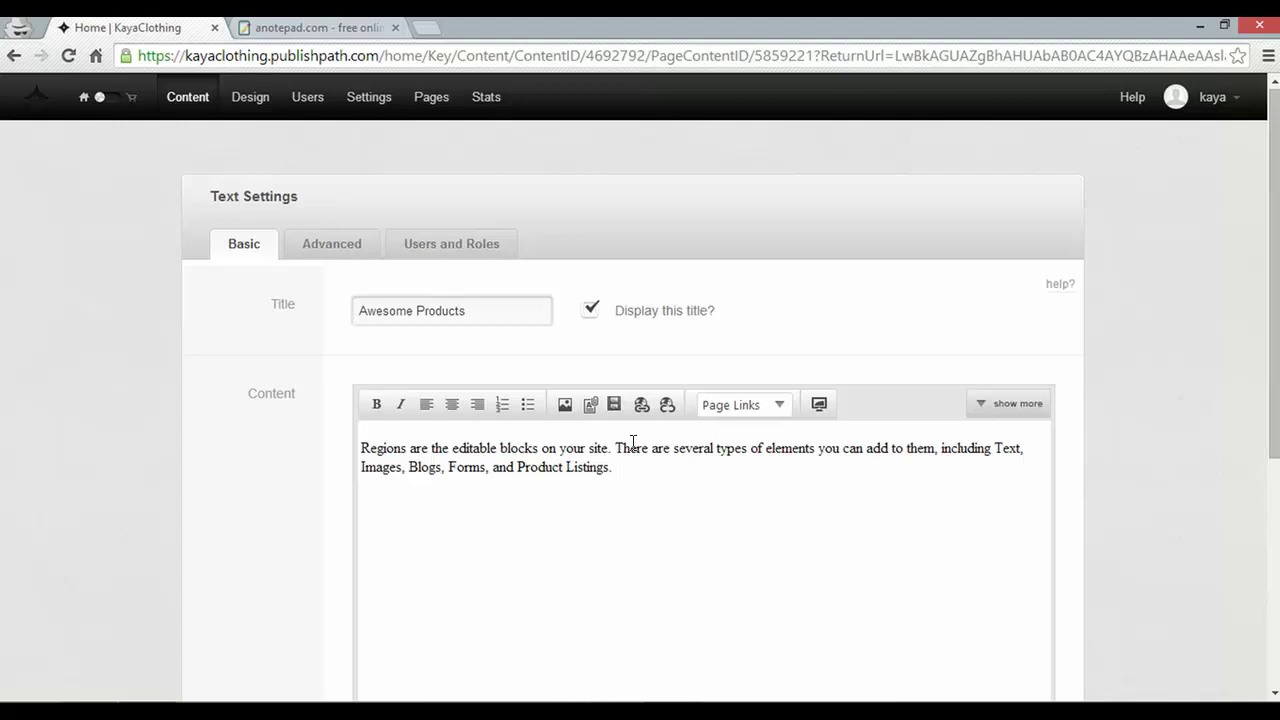
Replace its body with the finest-quality 'Our products' sentence and save.
{"action": "left_click", "coordinate": [640, 474]}
{"action": "left_click", "coordinate": [270, 28]}
{"action": "mouse_move", "coordinate": [1066, 380]}
{"action": "left_mouse_down"}
{"action": "mouse_move", "coordinate": [585, 351]}
{"action": "mouse_move", "coordinate": [100, 378]}
{"action": "left_mouse_up"}
{"action": "key", "text": "ctrl+c"}
{"action": "left_click", "coordinate": [144, 33]}
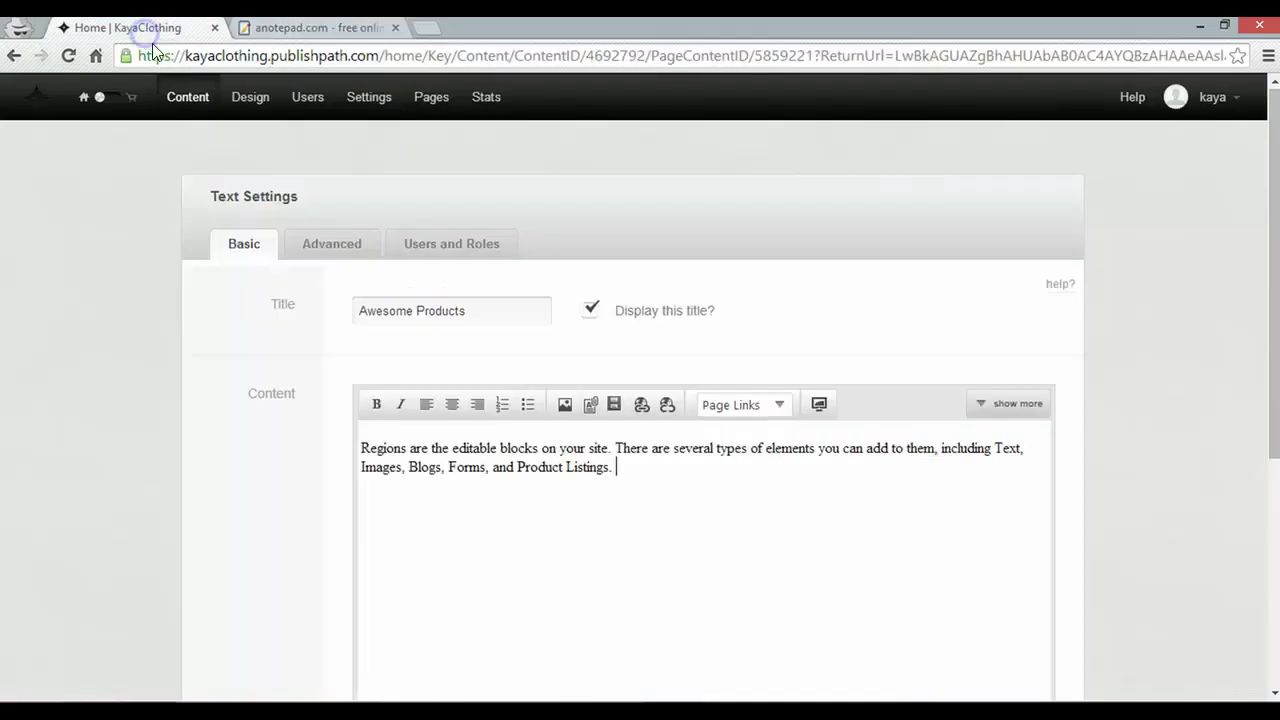
{"action": "left_click_drag", "start_coordinate": [626, 468], "coordinate": [358, 449]}
{"action": "key", "text": "ctrl+v"}
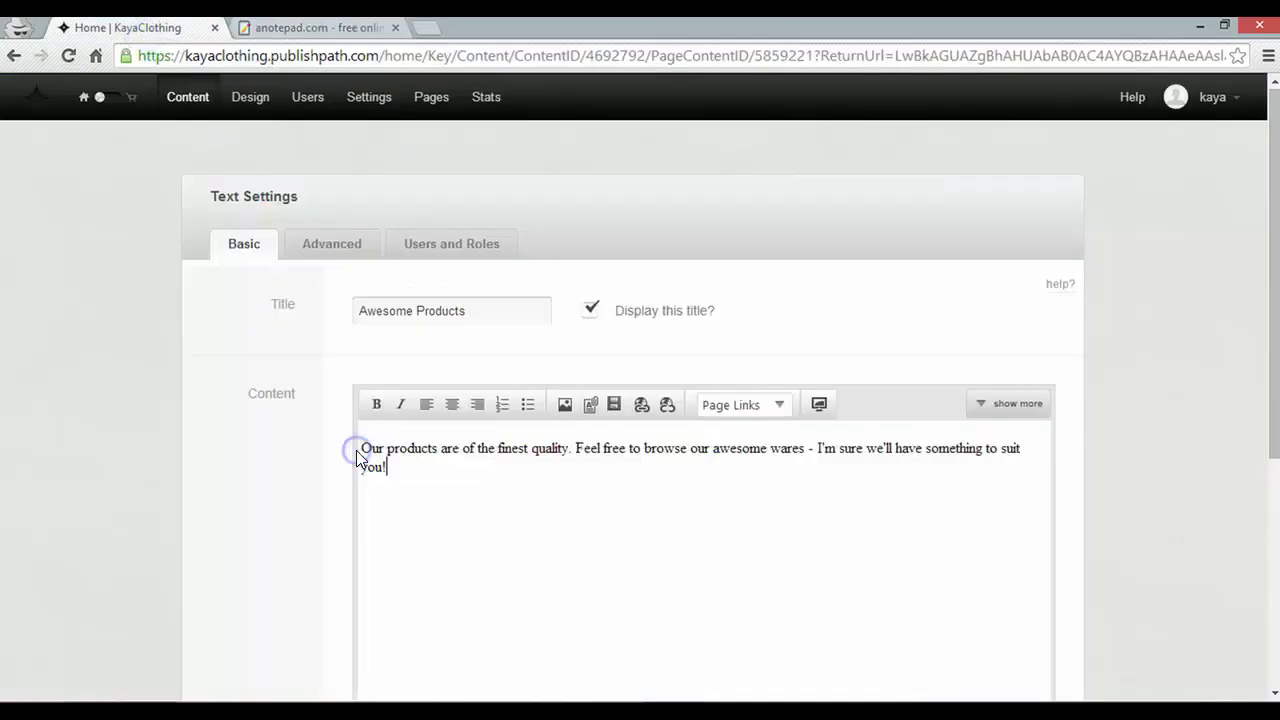
{"action": "scroll", "coordinate": [340, 450], "scroll_direction": "down", "scroll_amount": 5}
{"action": "left_click", "coordinate": [415, 600]}
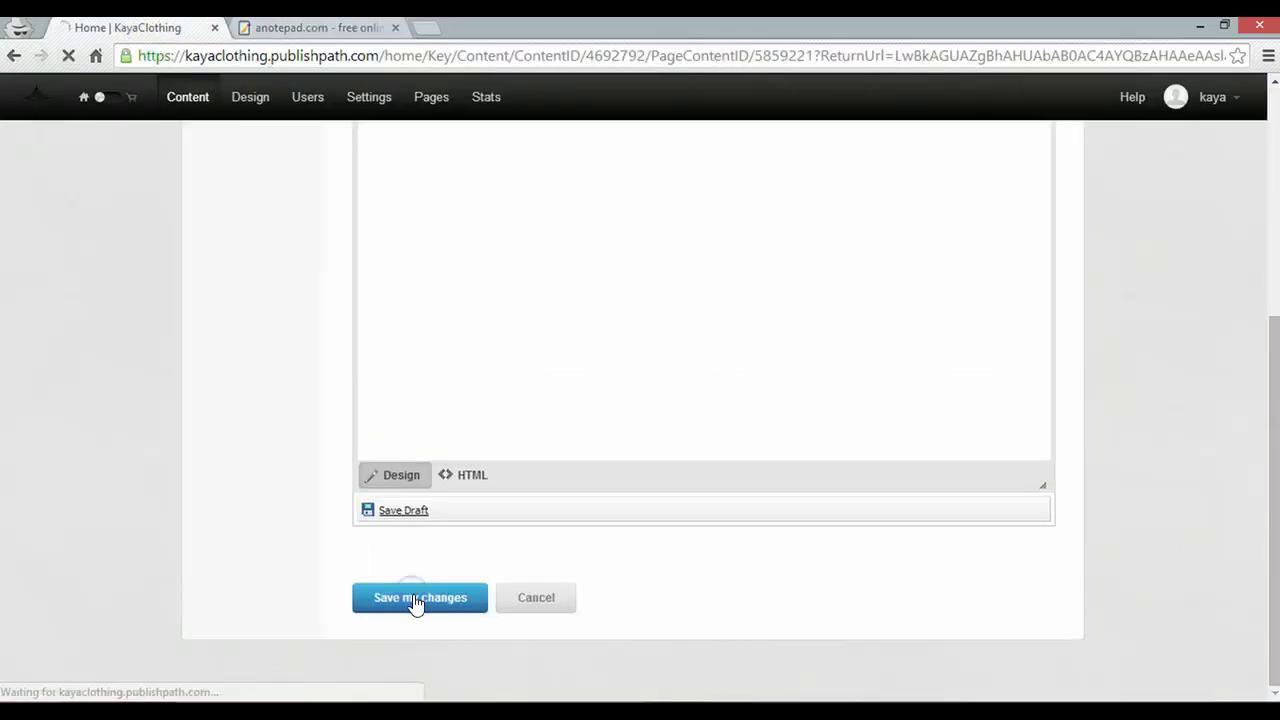
Retitle the second text block from Watch Getting Started to 'Customer Service'.
{"action": "scroll", "coordinate": [640, 408], "scroll_direction": "down", "scroll_amount": 4}
{"action": "scroll", "coordinate": [170, 392], "scroll_direction": "down", "scroll_amount": 4}
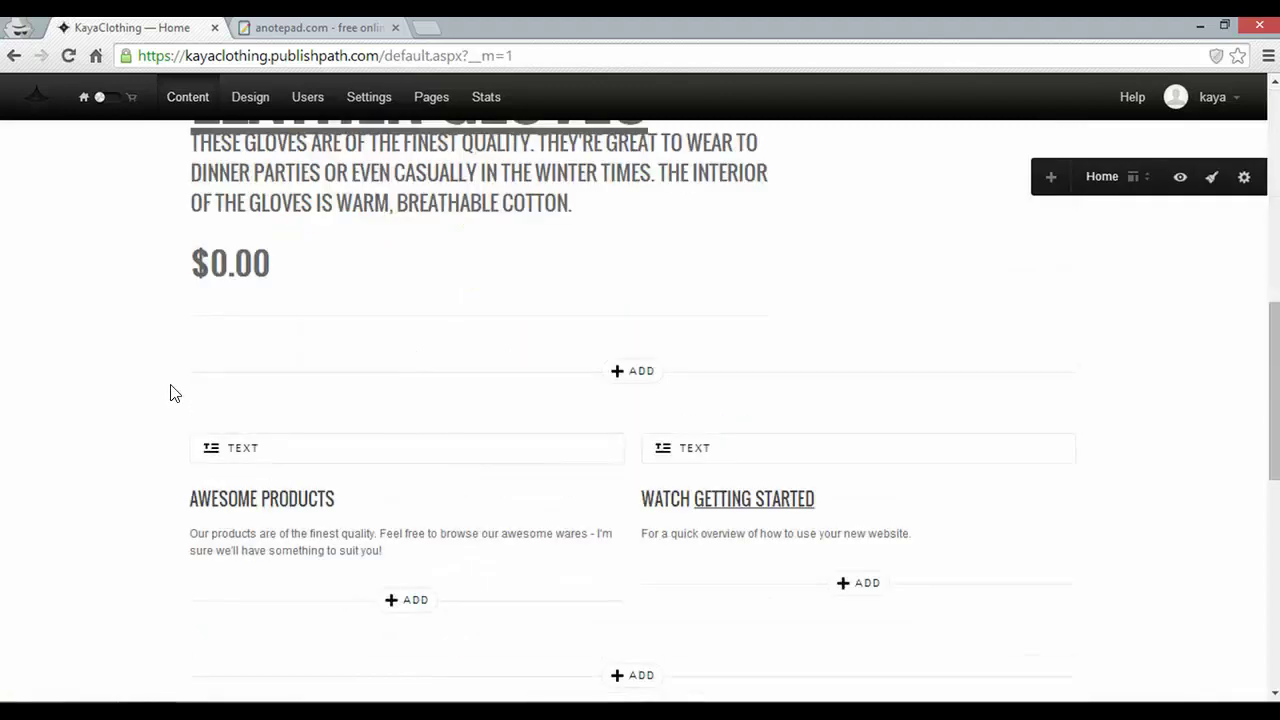
{"action": "scroll", "coordinate": [170, 392], "scroll_direction": "down", "scroll_amount": 1}
{"action": "mouse_move", "coordinate": [690, 354]}
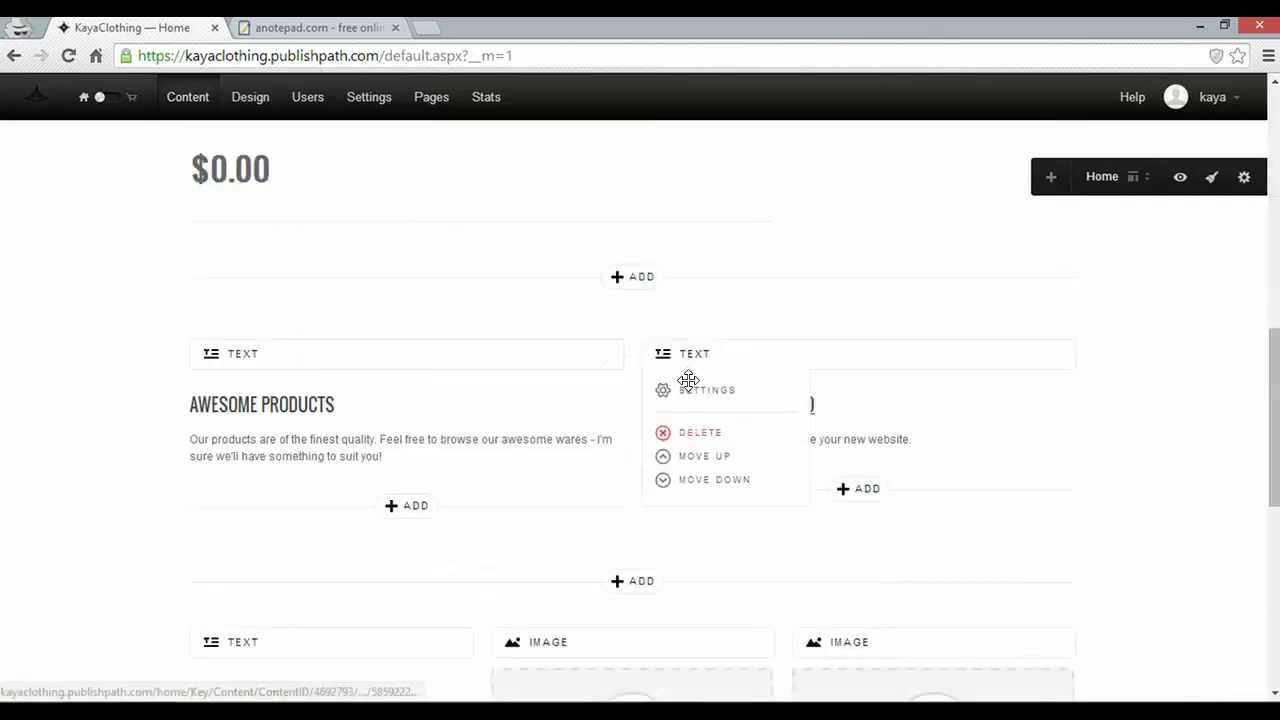
{"action": "left_click", "coordinate": [700, 392]}
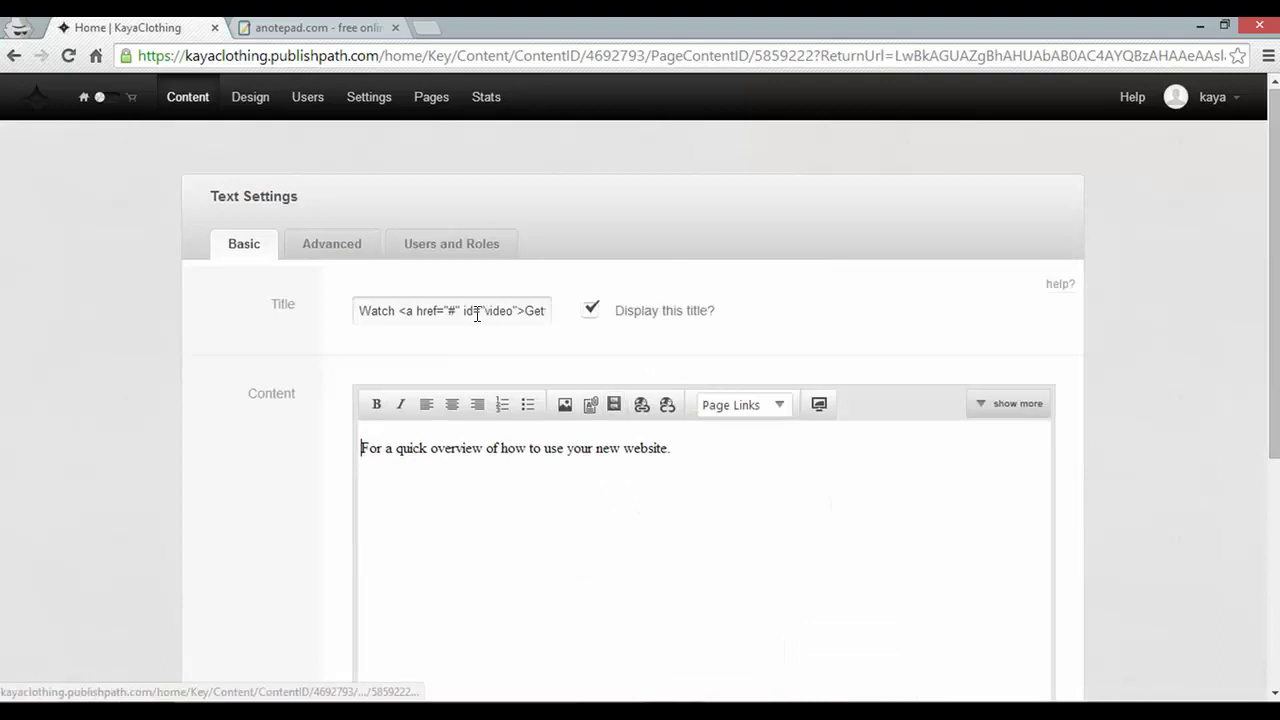
{"action": "left_click_drag", "start_coordinate": [360, 310], "coordinate": [754, 330]}
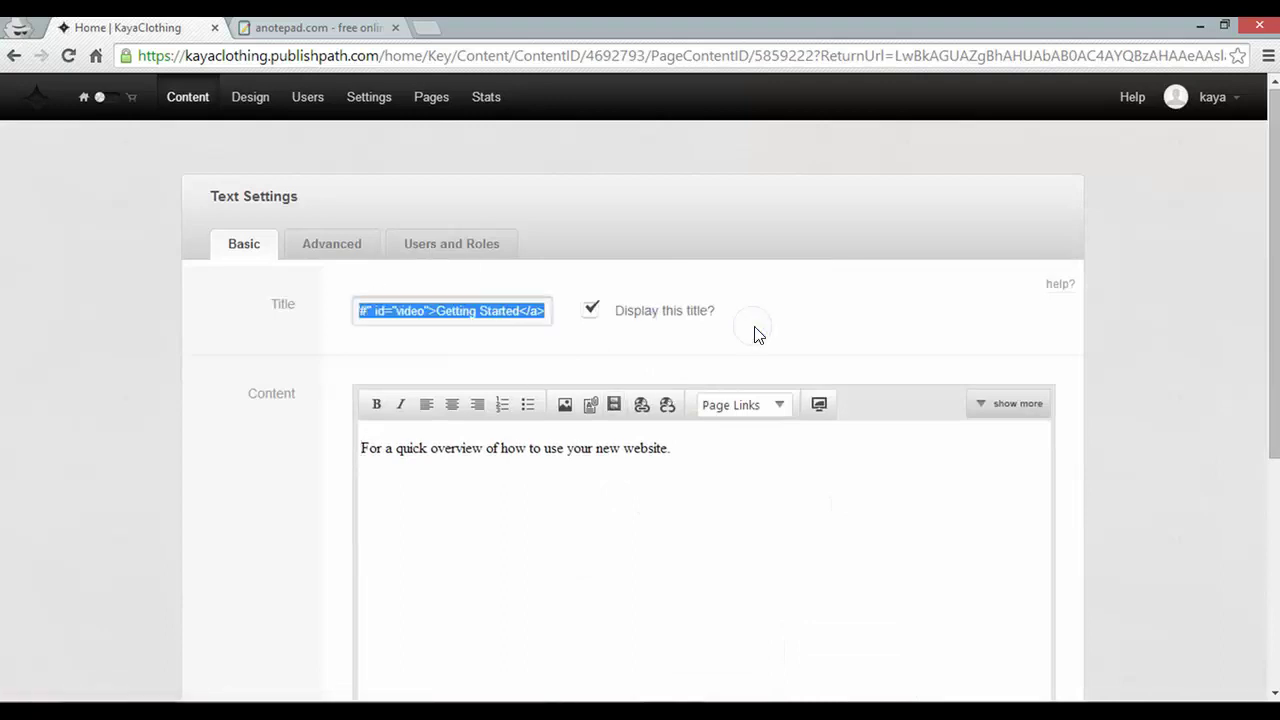
{"action": "type", "text": "Customer Service"}
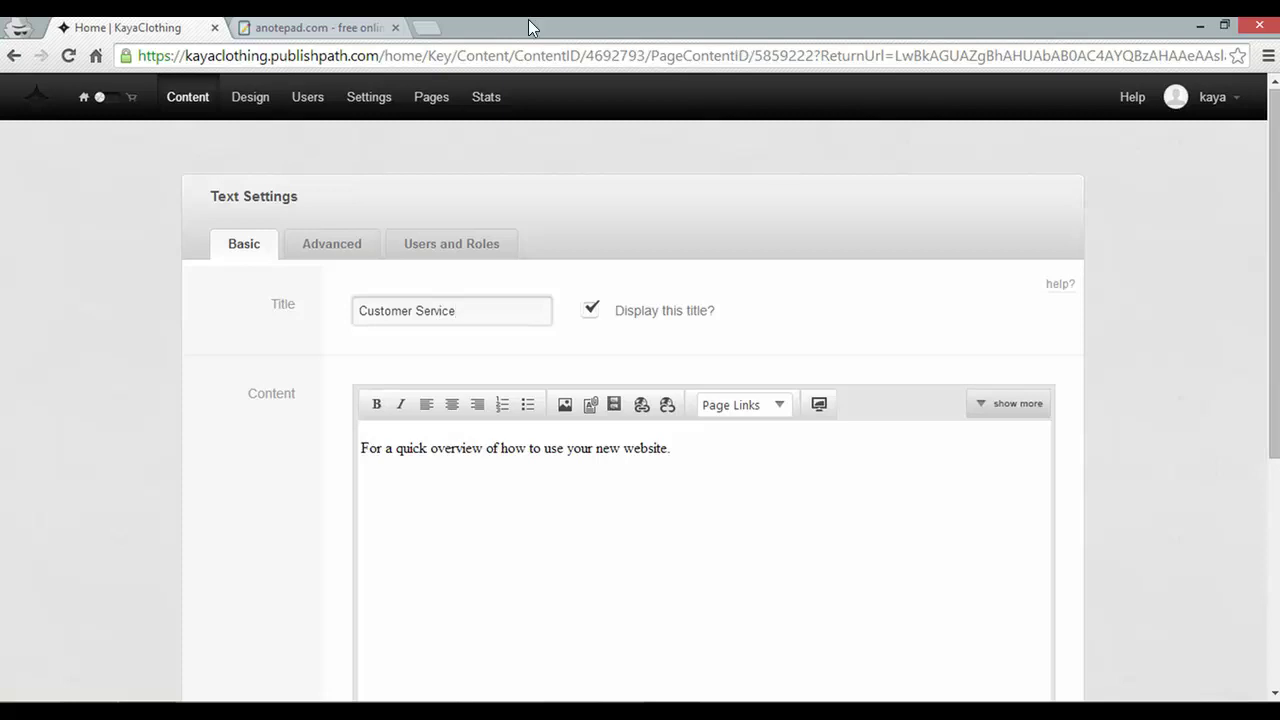
Replace its body with the contests-and-giveaways sentence from the notes and save.
{"action": "left_click", "coordinate": [320, 28]}
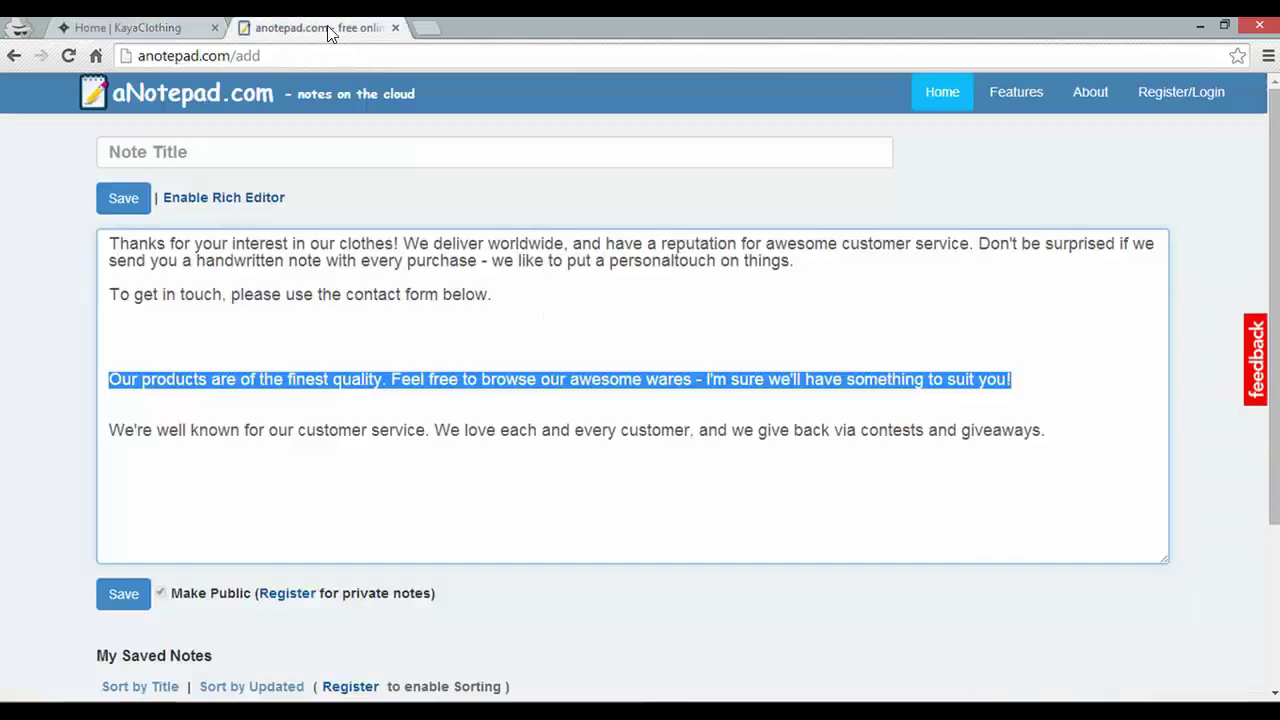
{"action": "left_click_drag", "start_coordinate": [1060, 440], "coordinate": [103, 420]}
{"action": "key", "text": "ctrl+c"}
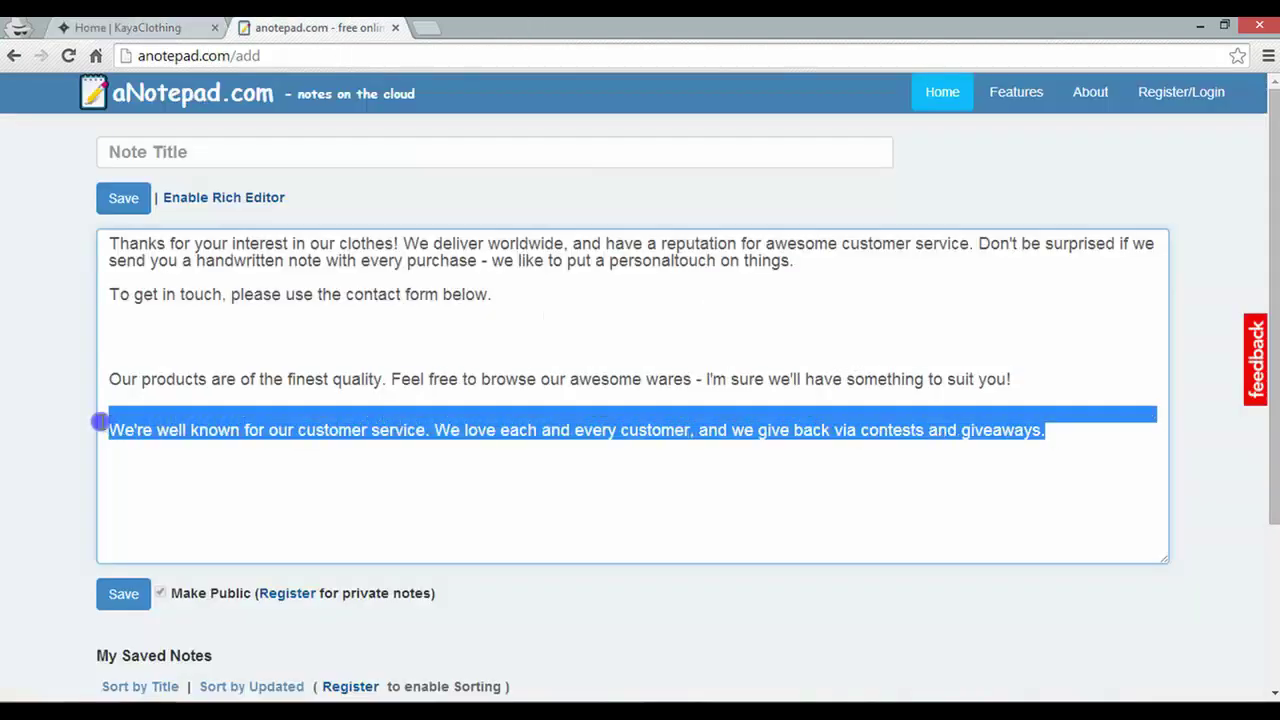
{"action": "left_click", "coordinate": [121, 33]}
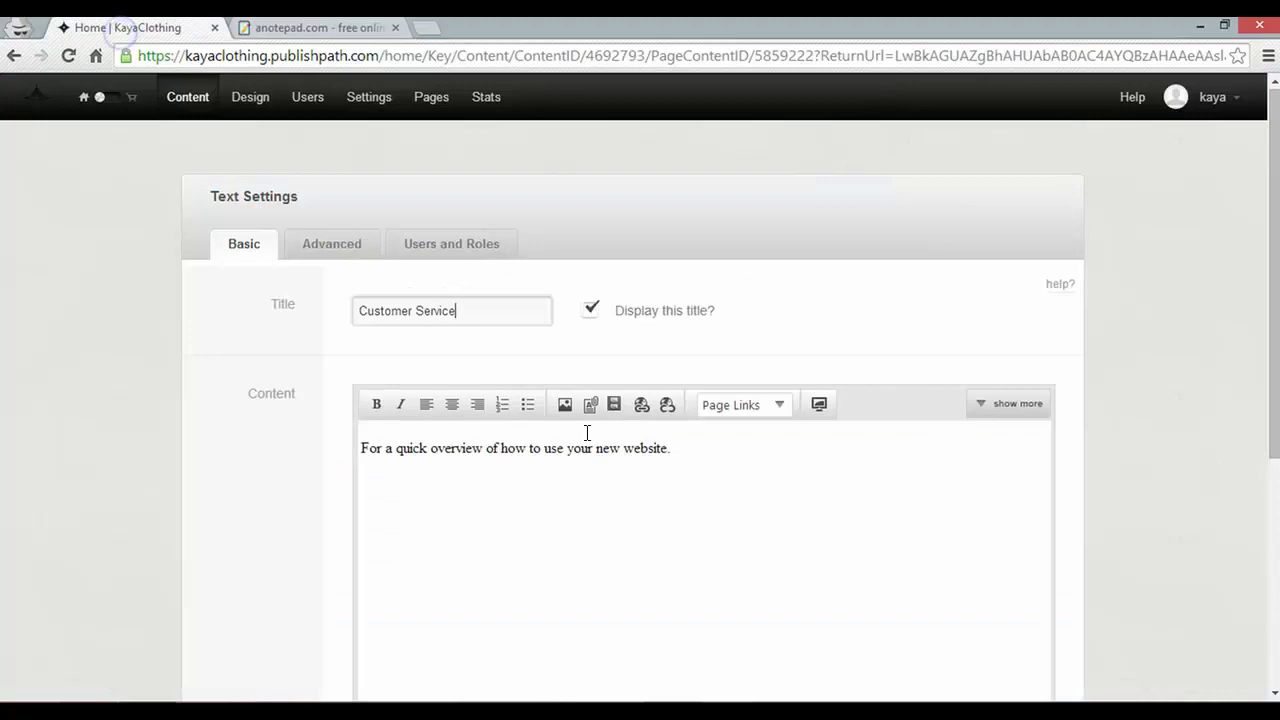
{"action": "left_click_drag", "start_coordinate": [677, 446], "coordinate": [331, 448]}
{"action": "key", "text": "ctrl+v"}
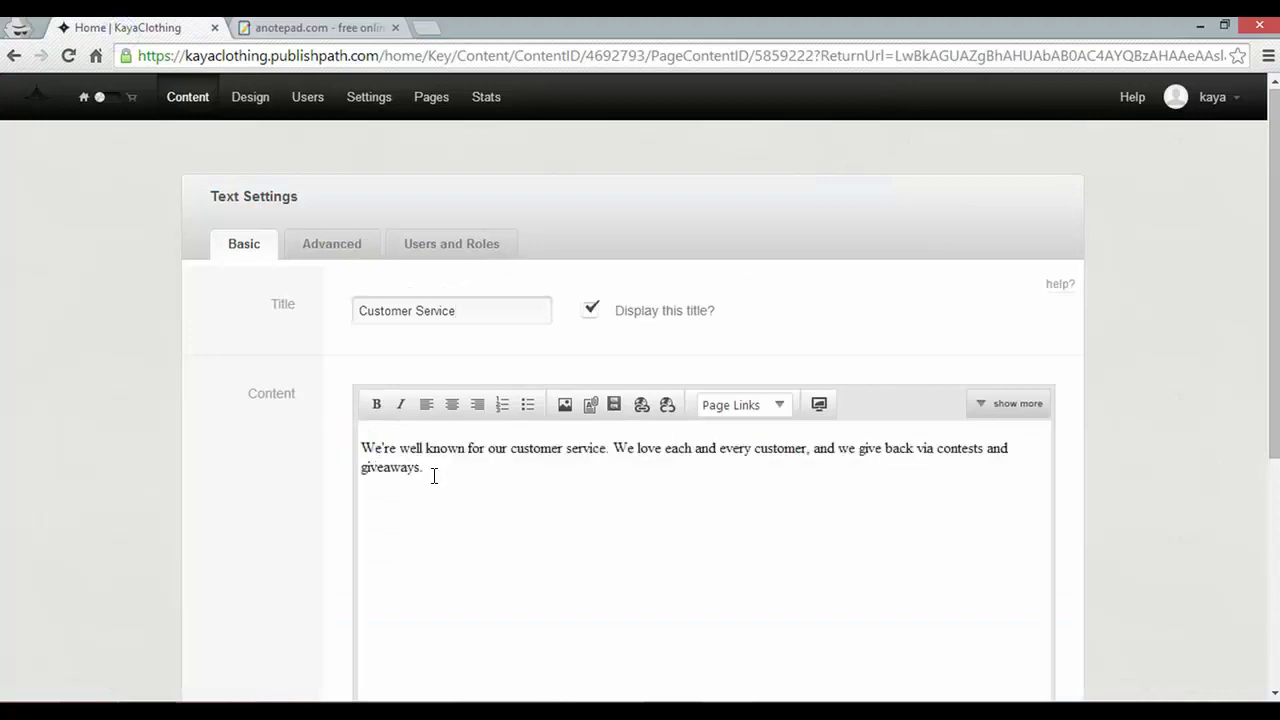
{"action": "scroll", "coordinate": [441, 471], "scroll_direction": "down", "scroll_amount": 2}
{"action": "scroll", "coordinate": [466, 454], "scroll_direction": "down", "scroll_amount": 2}
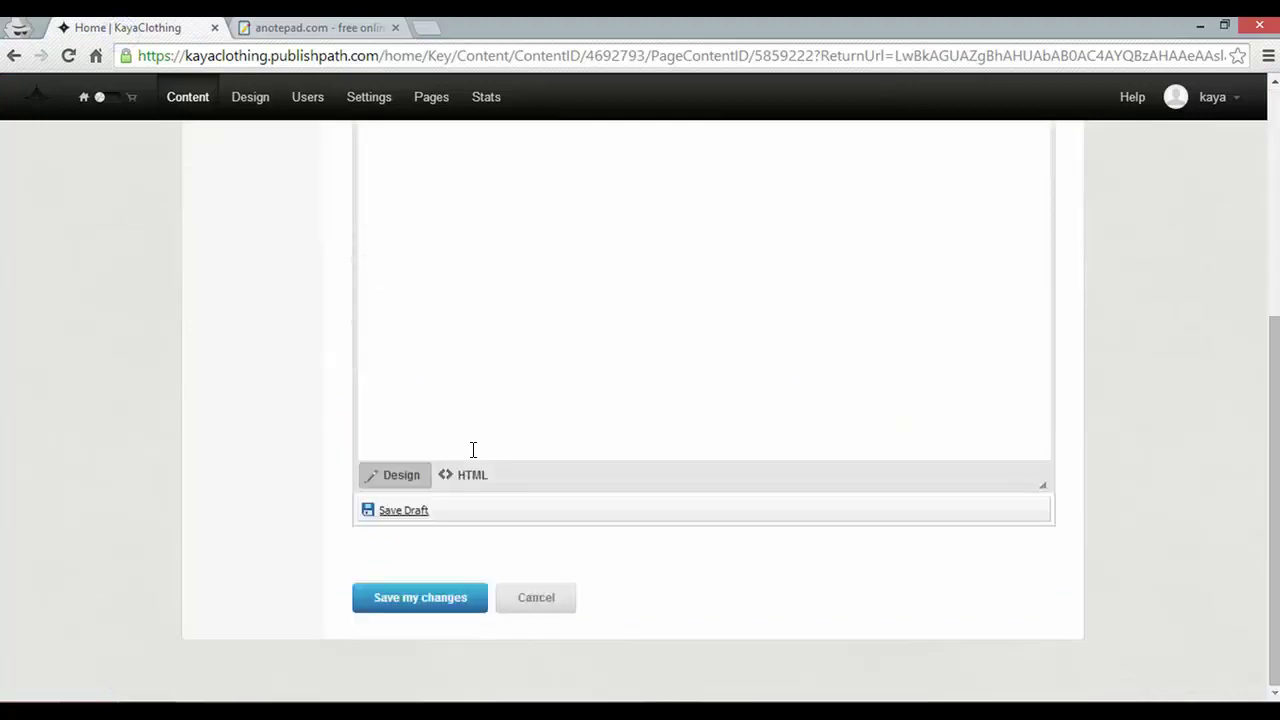
{"action": "left_click", "coordinate": [460, 597]}
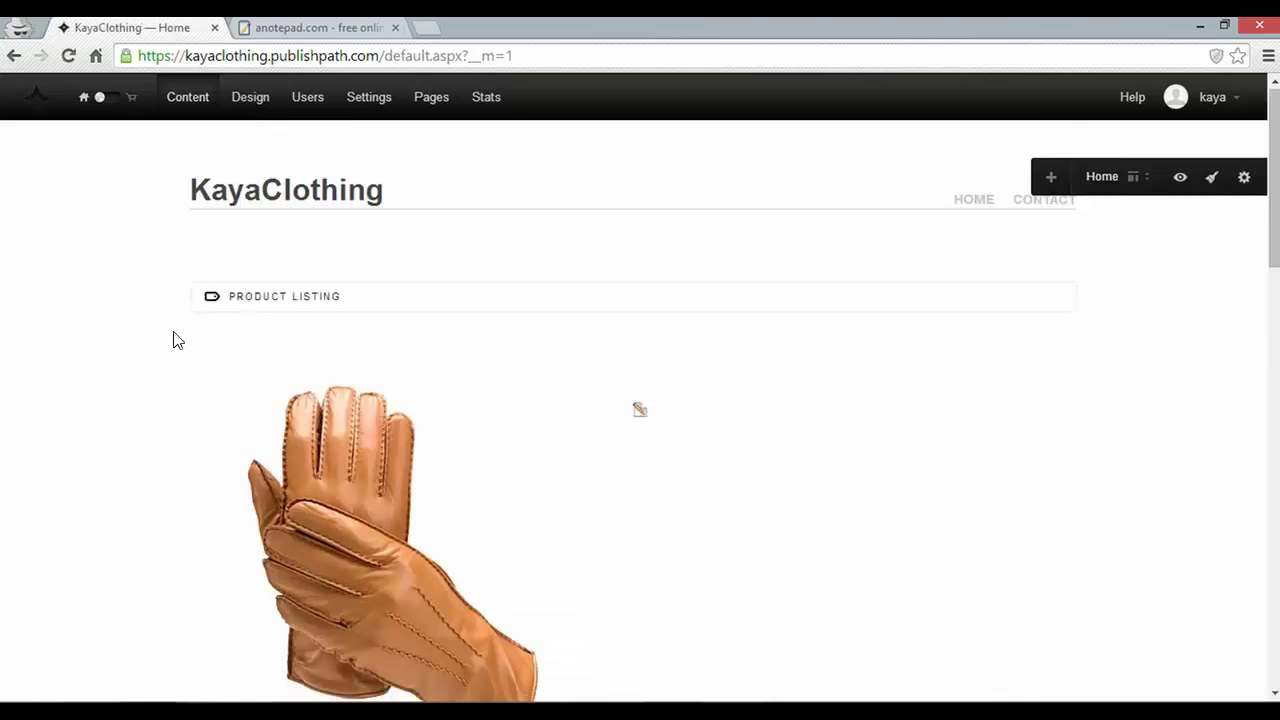
Delete the Slideshows text block.
{"action": "scroll", "coordinate": [173, 340], "scroll_direction": "down", "scroll_amount": 3}
{"action": "scroll", "coordinate": [174, 340], "scroll_direction": "down", "scroll_amount": 2}
{"action": "scroll", "coordinate": [177, 337], "scroll_direction": "down", "scroll_amount": 4}
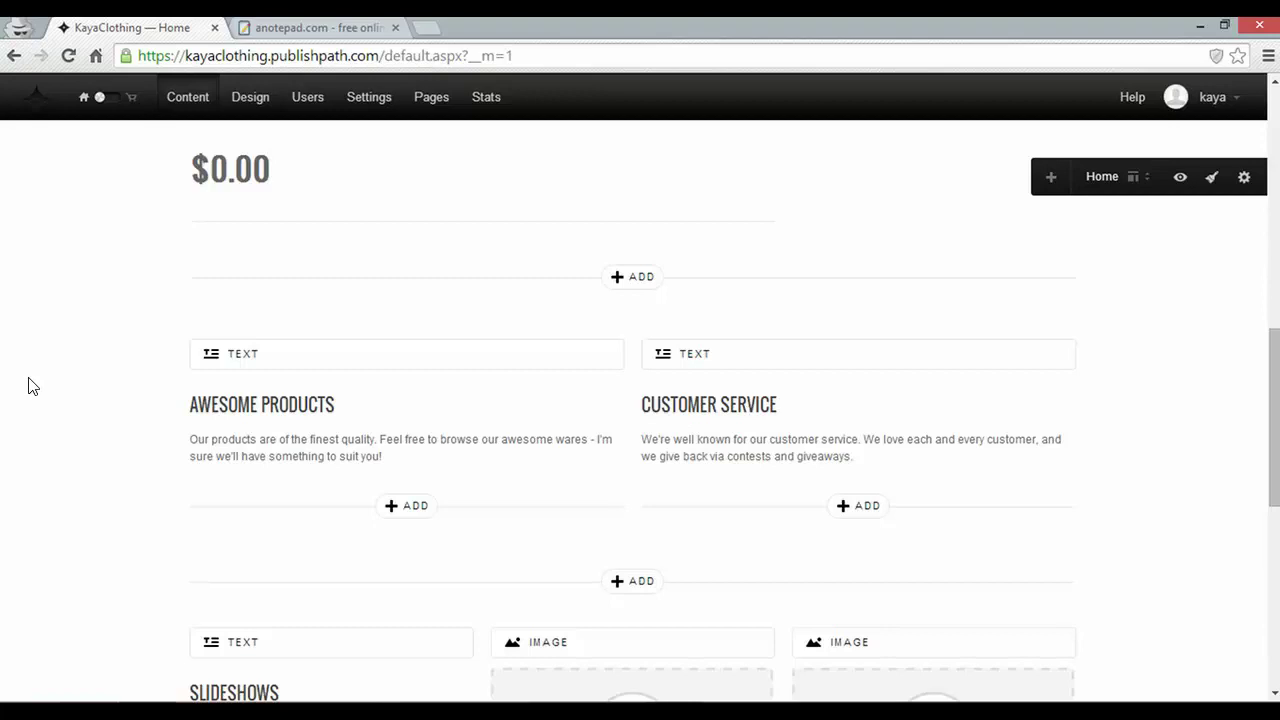
{"action": "scroll", "coordinate": [29, 386], "scroll_direction": "down", "scroll_amount": 1}
{"action": "scroll", "coordinate": [30, 386], "scroll_direction": "down", "scroll_amount": 3}
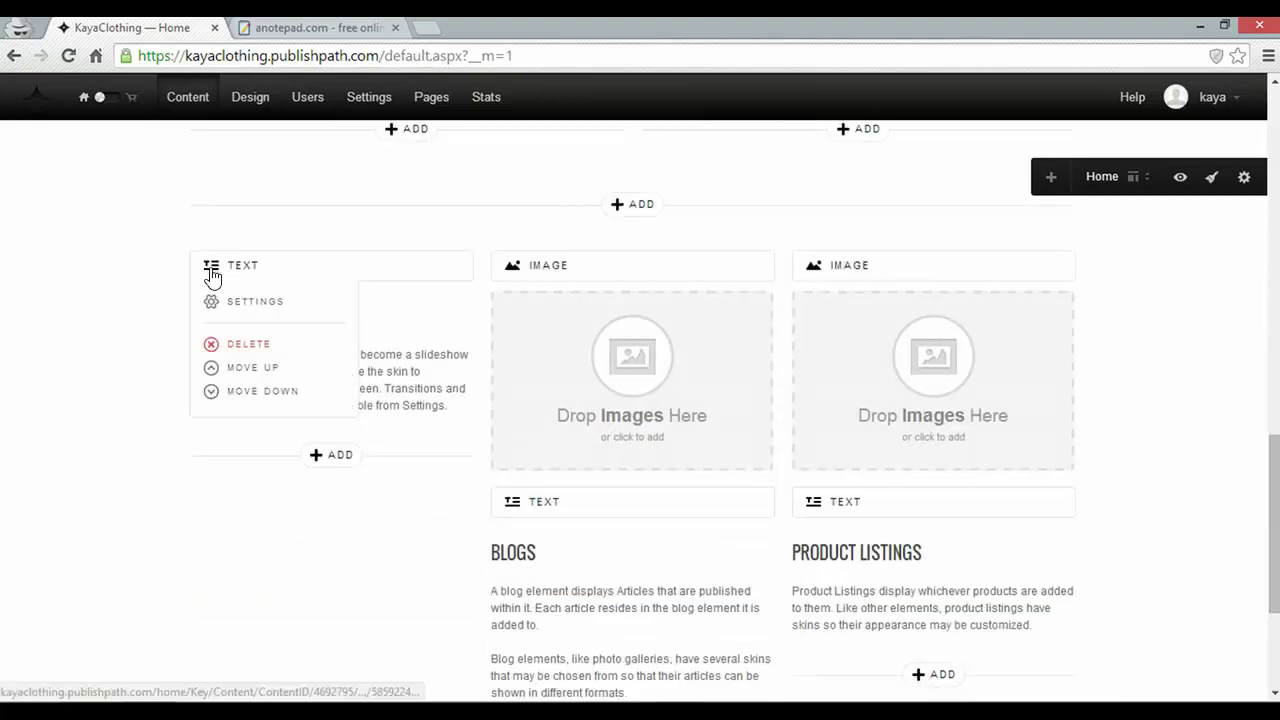
{"action": "left_click", "coordinate": [229, 343]}
{"action": "left_click", "coordinate": [686, 176]}
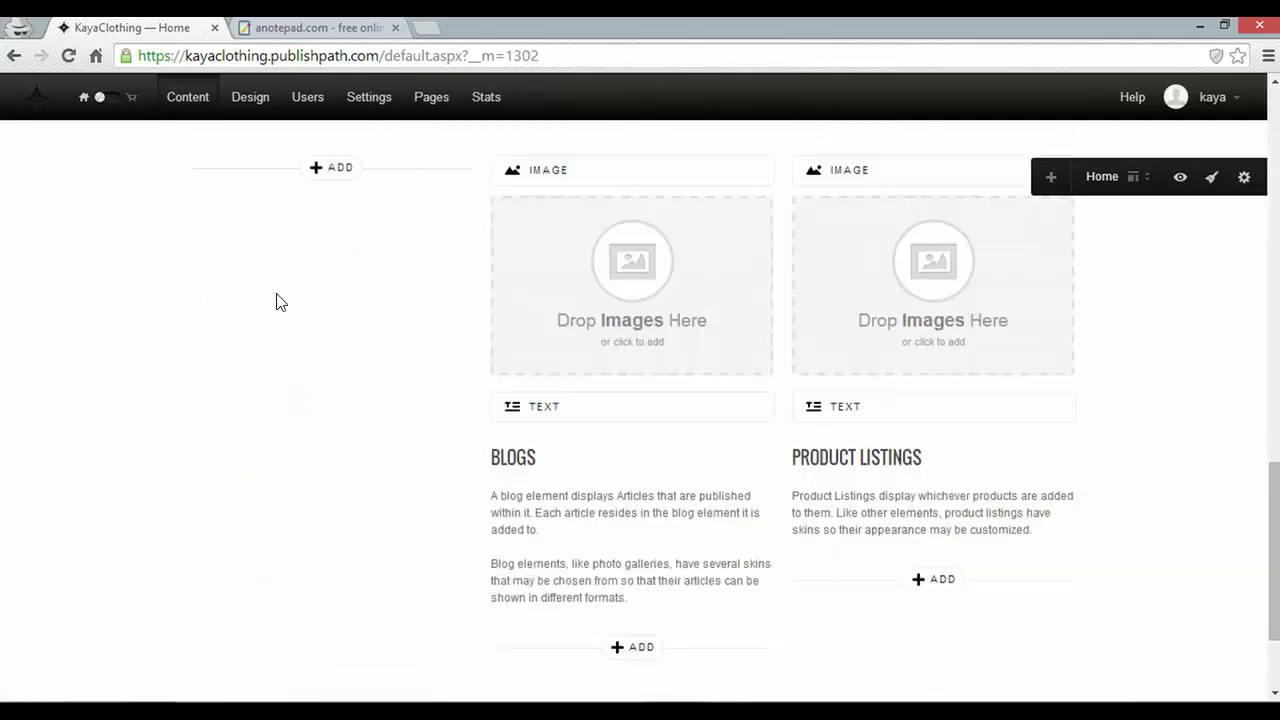
Delete both image elements.
{"action": "left_click", "coordinate": [509, 186]}
{"action": "left_click", "coordinate": [535, 268]}
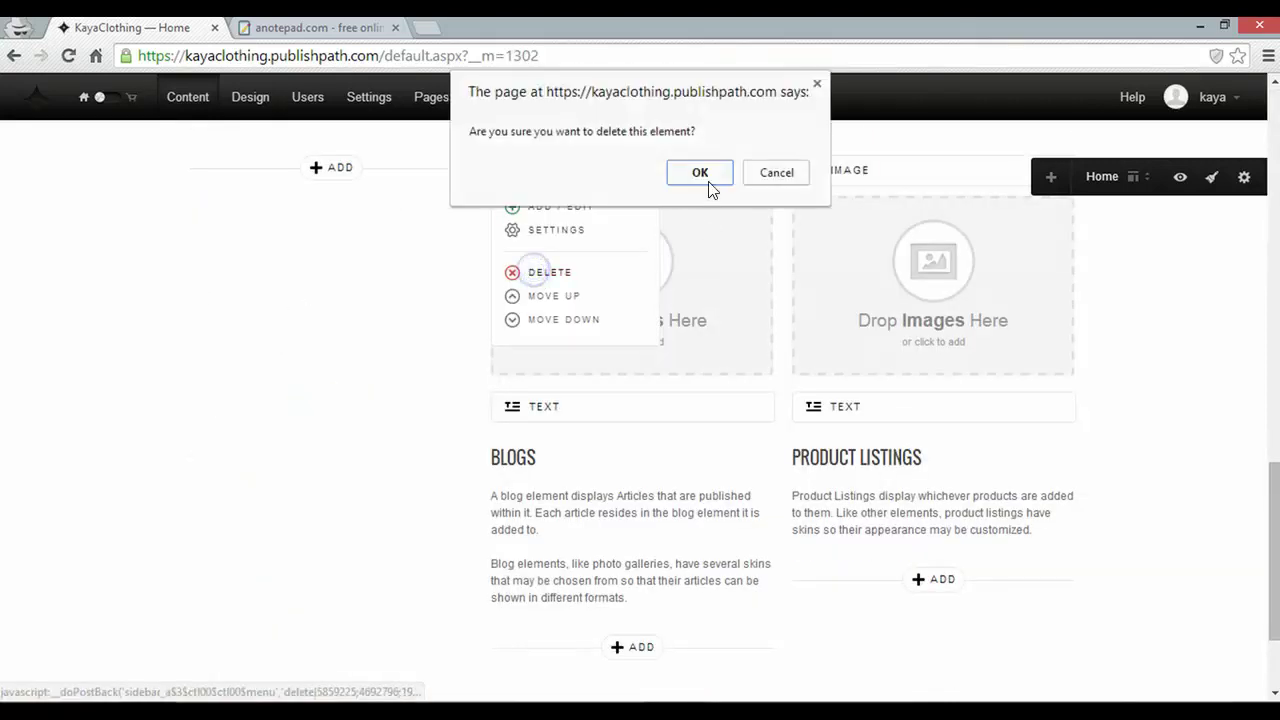
{"action": "left_click", "coordinate": [700, 172]}
{"action": "left_click", "coordinate": [831, 187]}
{"action": "left_click", "coordinate": [838, 278]}
{"action": "left_click", "coordinate": [700, 172]}
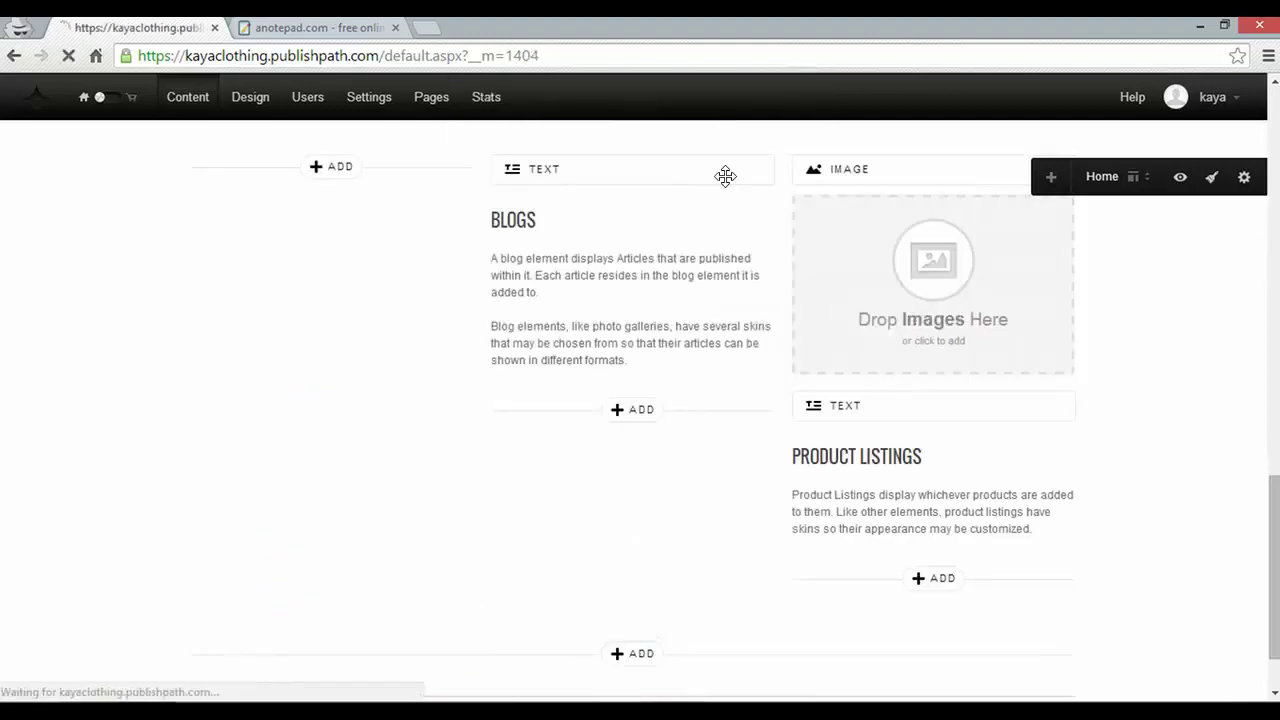
Delete the Blogs and Product Listings text blocks.
{"action": "left_click", "coordinate": [525, 248]}
{"action": "left_click", "coordinate": [531, 326]}
{"action": "left_click", "coordinate": [698, 189]}
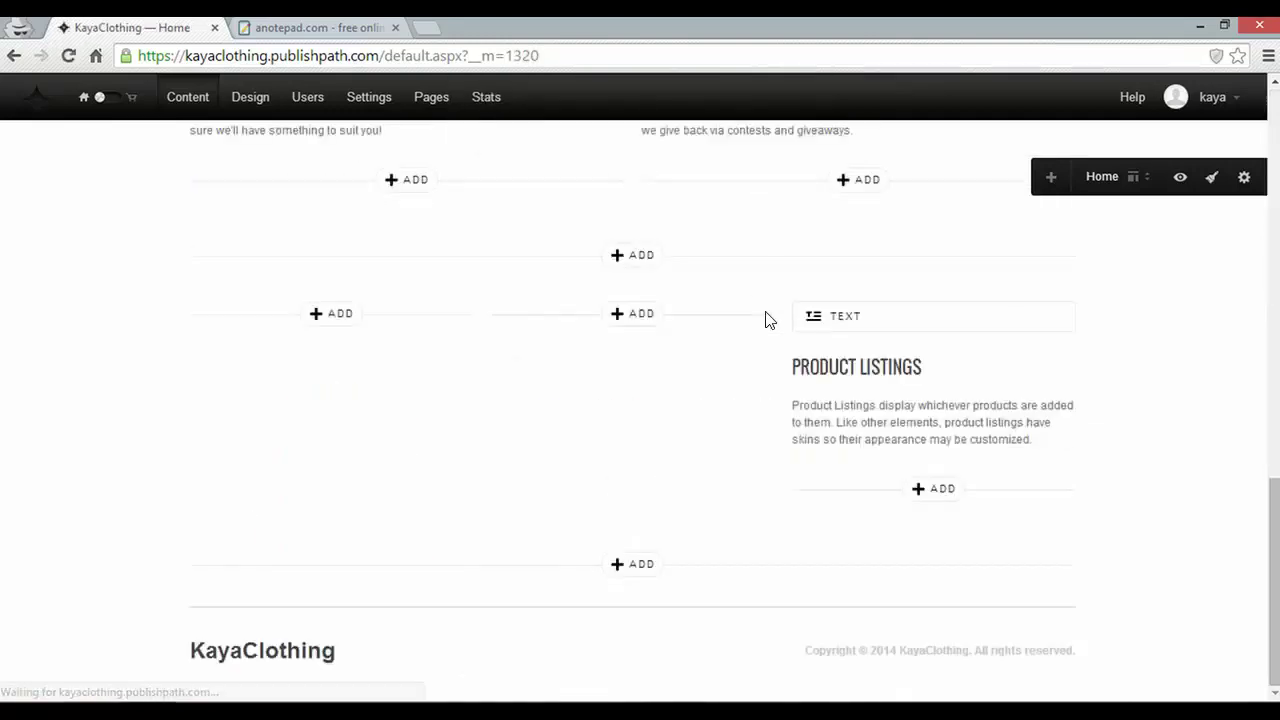
{"action": "left_click", "coordinate": [815, 316]}
{"action": "left_click", "coordinate": [837, 394]}
{"action": "left_click", "coordinate": [711, 177]}
{"action": "scroll", "coordinate": [215, 337], "scroll_direction": "up", "scroll_amount": 4}
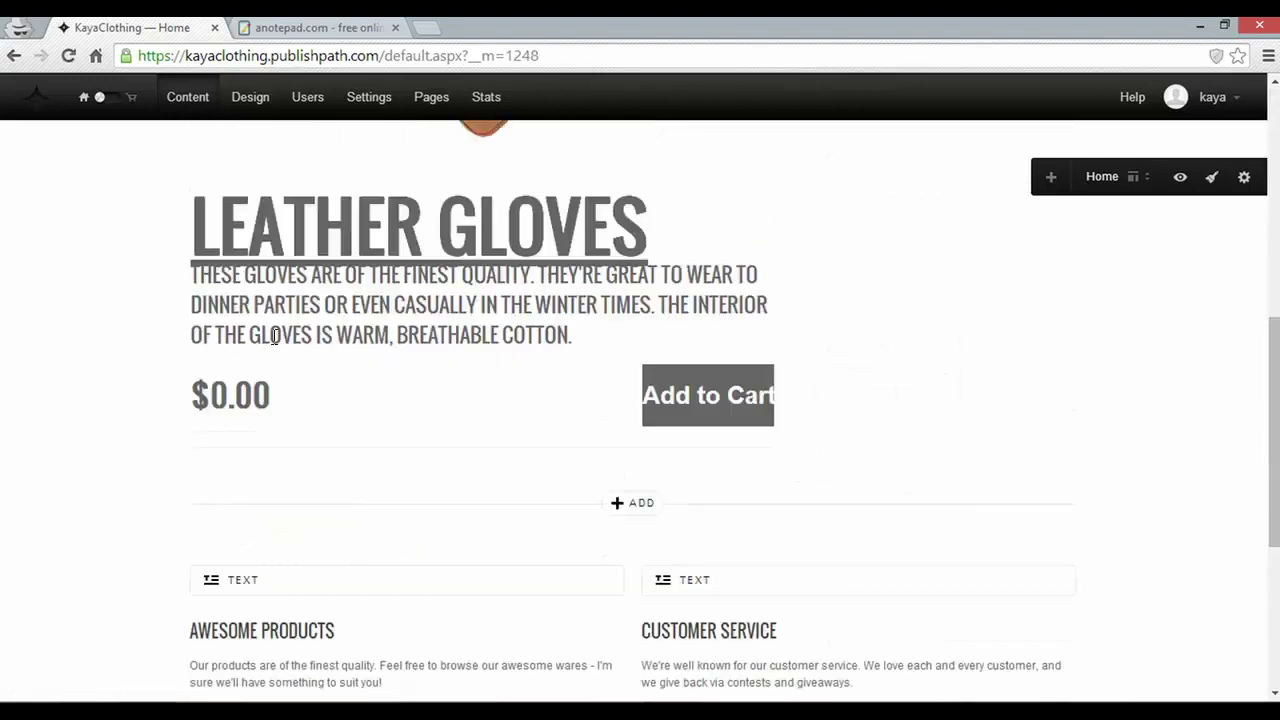
{"action": "scroll", "coordinate": [173, 345], "scroll_direction": "up", "scroll_amount": 3}
{"action": "scroll", "coordinate": [173, 345], "scroll_direction": "up", "scroll_amount": 3}
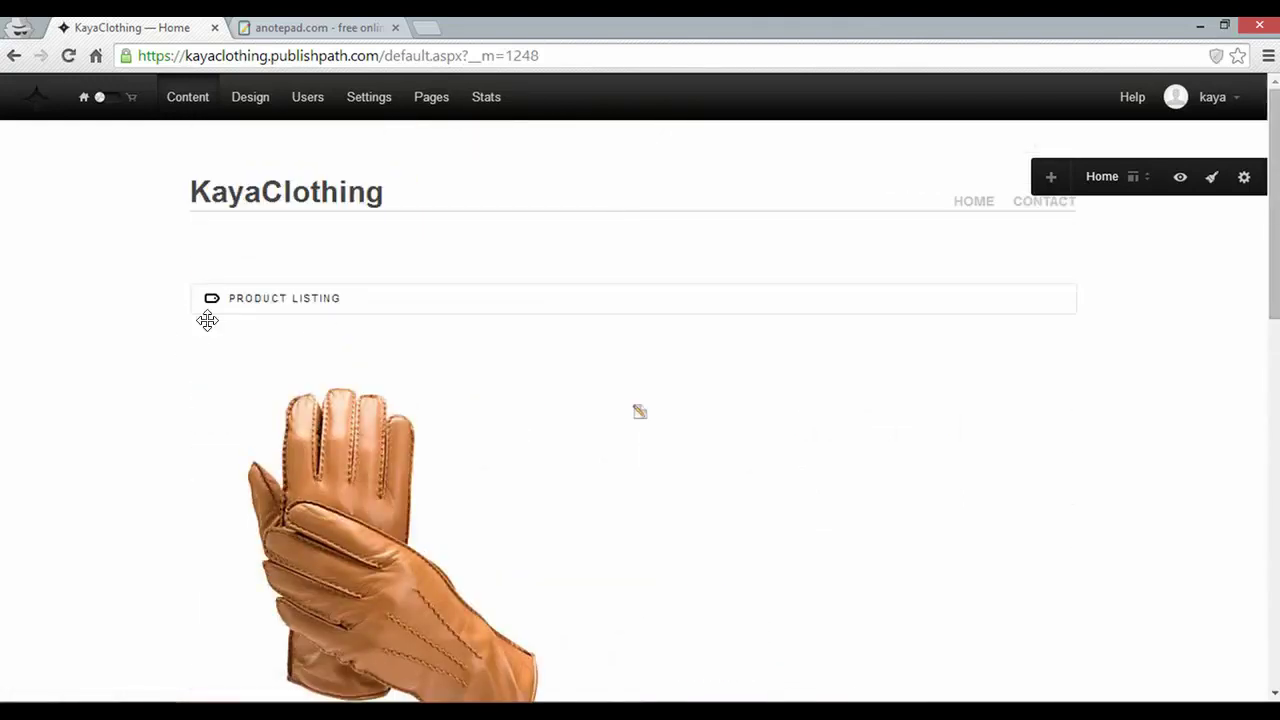
Preview the home page, scrolling through the Leather Gloves, Awesome Products and Customer Service blocks, then back to the top.
{"action": "left_click", "coordinate": [1180, 180]}
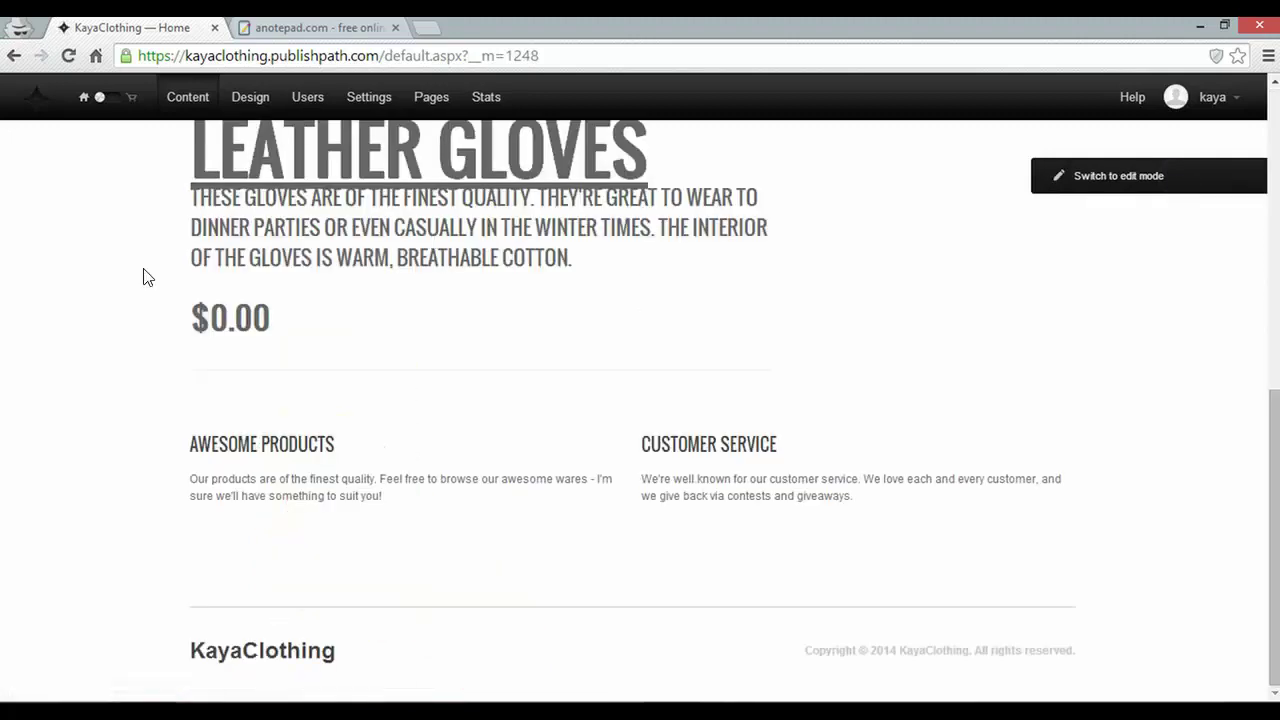
{"action": "scroll", "coordinate": [150, 290], "scroll_direction": "up", "scroll_amount": 3}
{"action": "scroll", "coordinate": [160, 312], "scroll_direction": "up", "scroll_amount": 3}
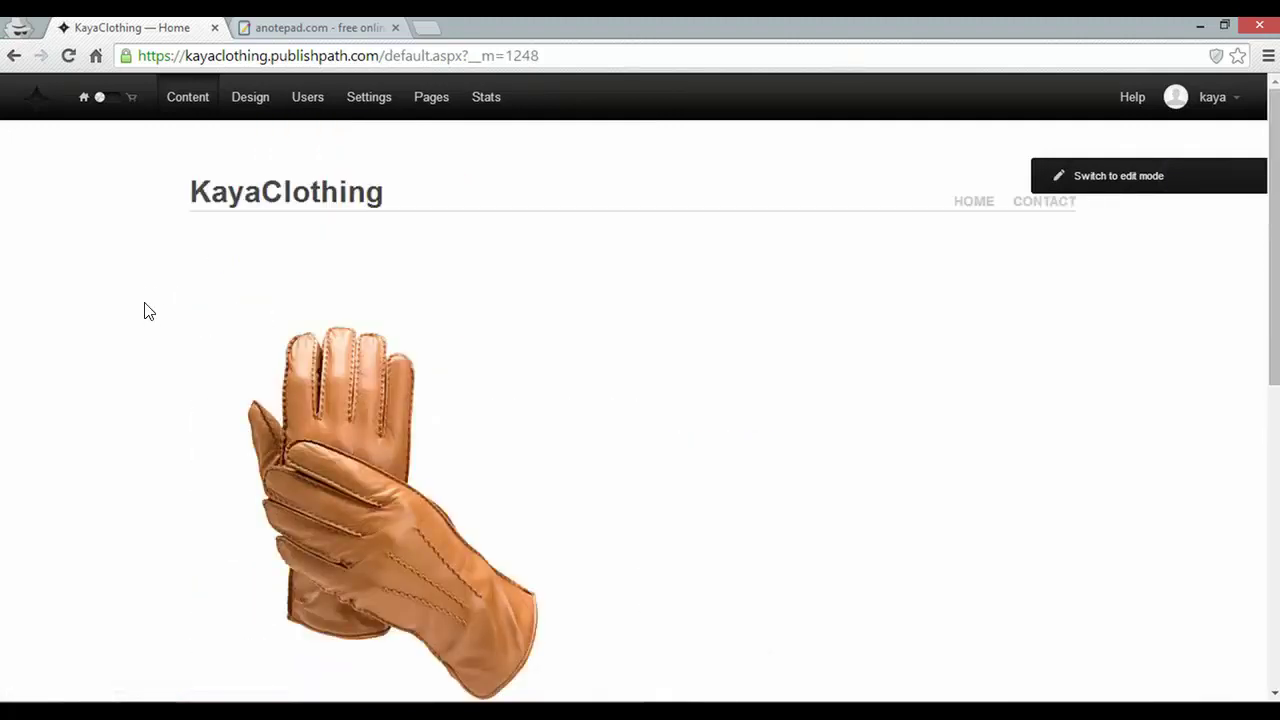
{"action": "scroll", "coordinate": [145, 311], "scroll_direction": "down", "scroll_amount": 2}
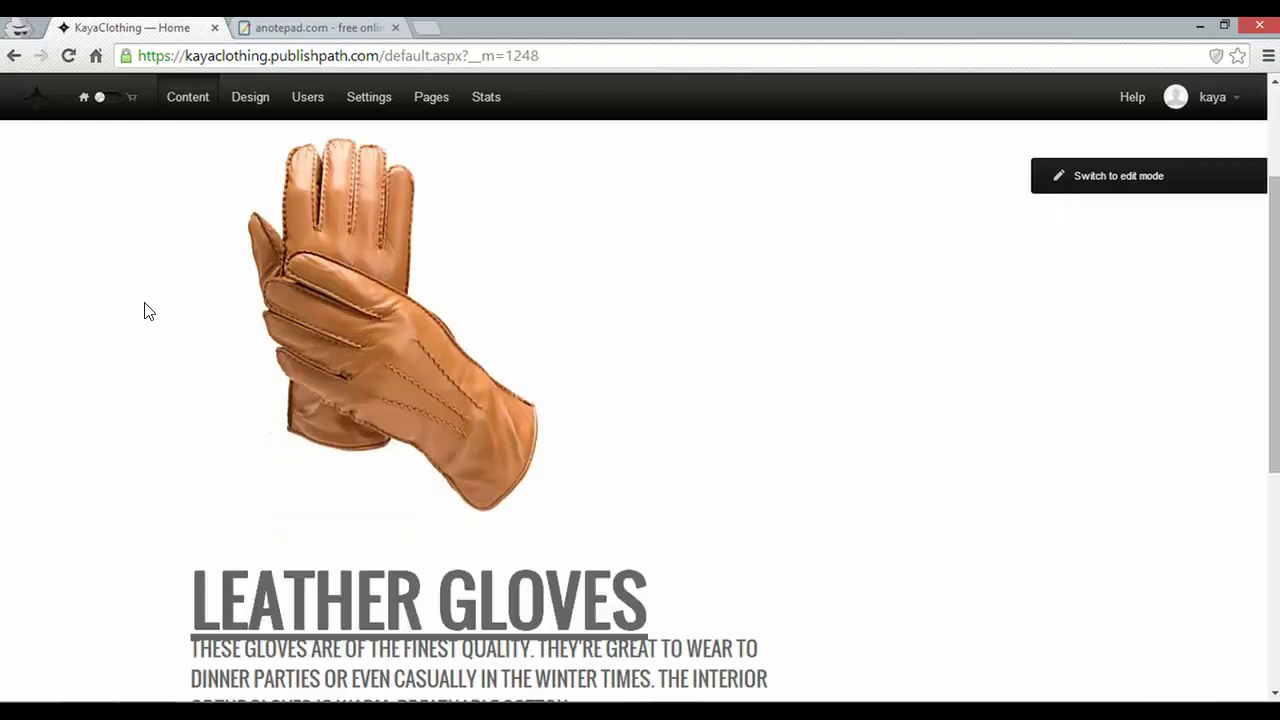
{"action": "scroll", "coordinate": [145, 311], "scroll_direction": "down", "scroll_amount": 2}
{"action": "scroll", "coordinate": [145, 311], "scroll_direction": "down", "scroll_amount": 1}
{"action": "scroll", "coordinate": [145, 311], "scroll_direction": "down", "scroll_amount": 2}
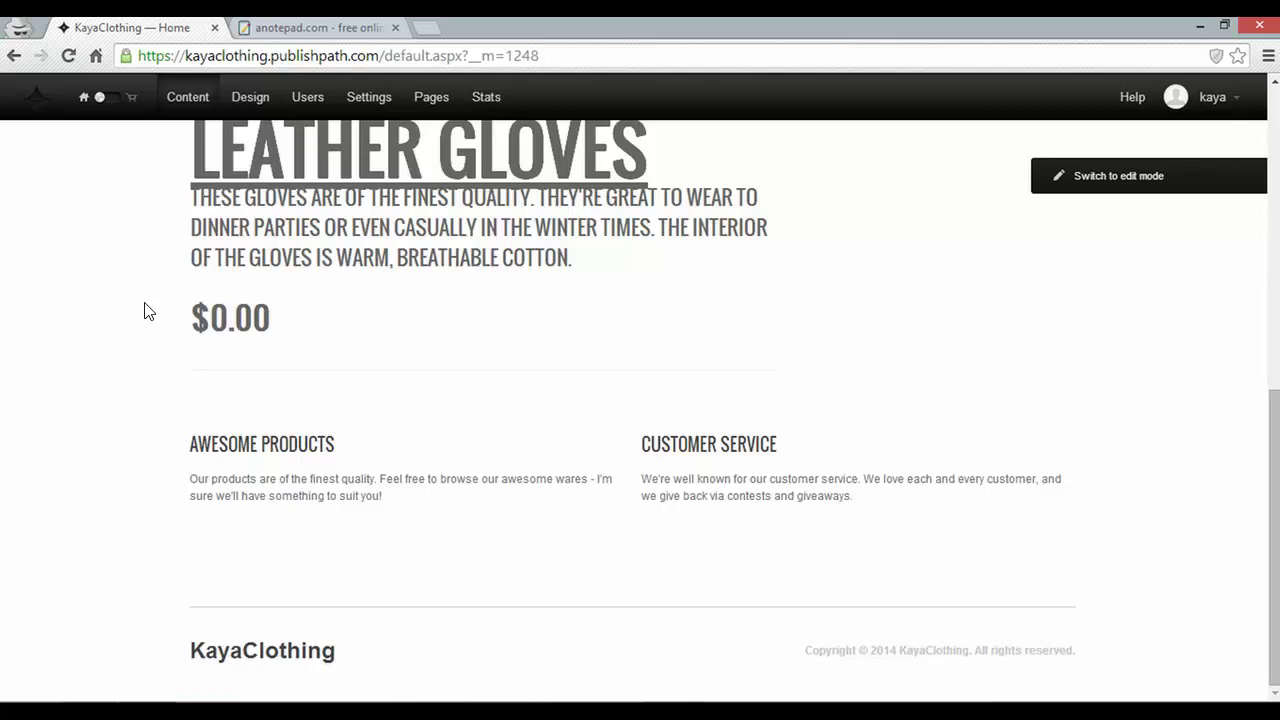
{"action": "scroll", "coordinate": [129, 363], "scroll_direction": "up", "scroll_amount": 1}
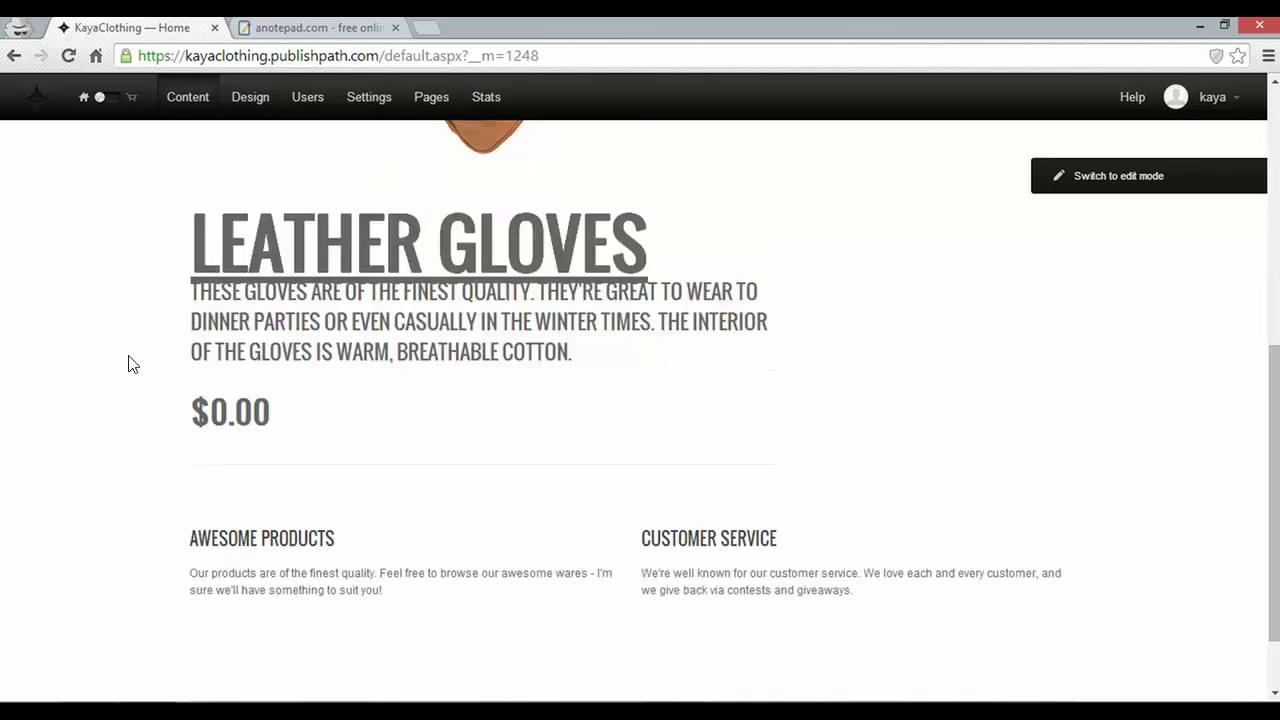
{"action": "scroll", "coordinate": [129, 363], "scroll_direction": "up", "scroll_amount": 5}
{"action": "scroll", "coordinate": [129, 363], "scroll_direction": "up", "scroll_amount": 1}
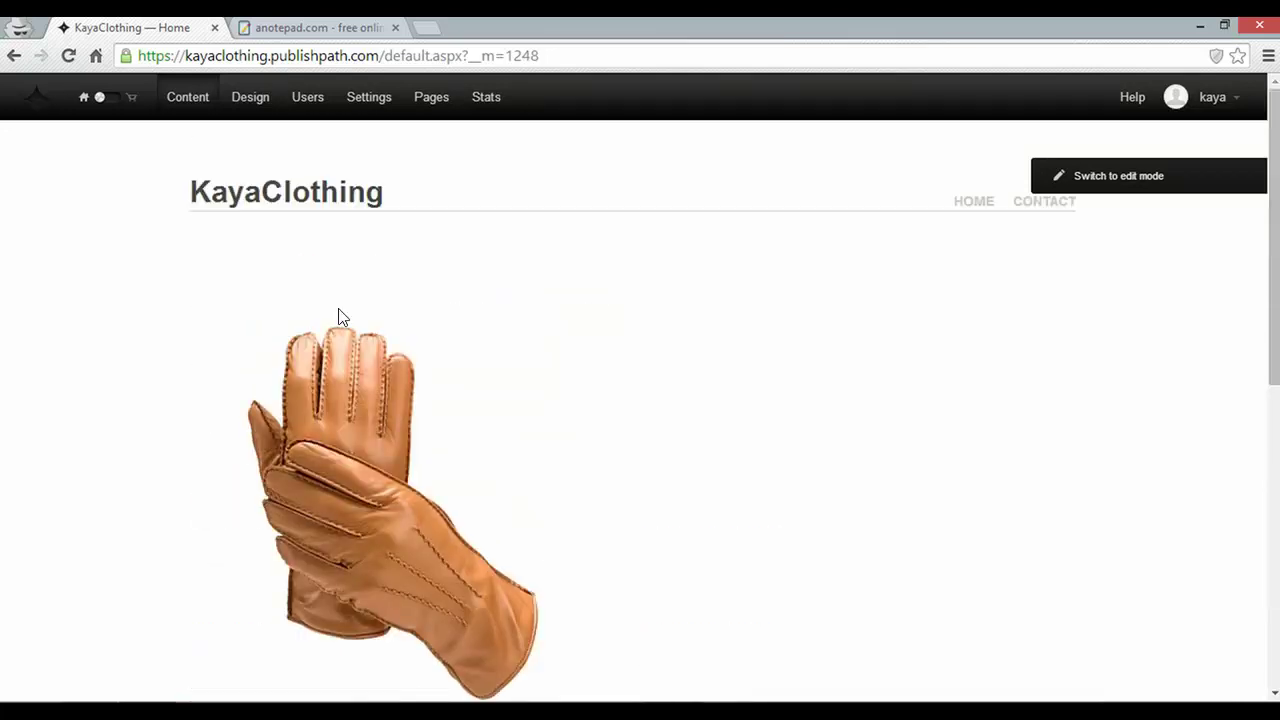
Edit the Contact page and insert an empty Form block below its get-in-touch text.
{"action": "left_click", "coordinate": [1012, 207]}
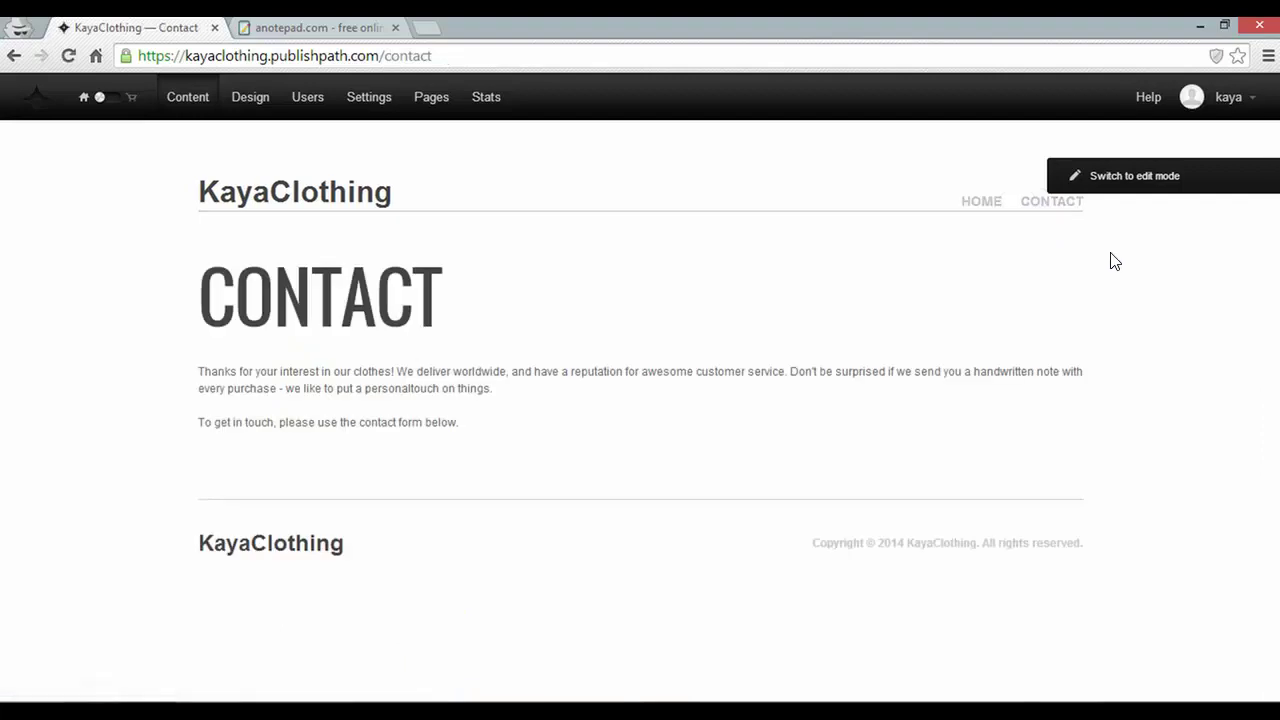
{"action": "left_click", "coordinate": [1150, 190]}
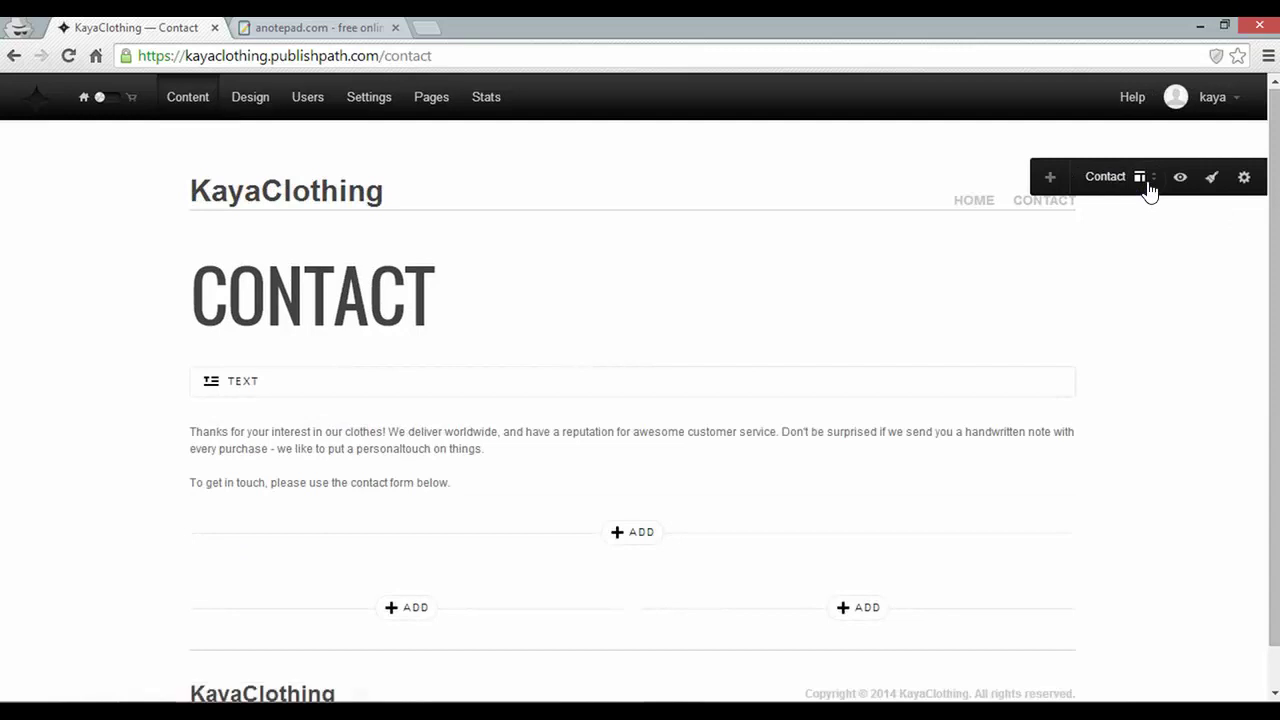
{"action": "left_click", "coordinate": [643, 536]}
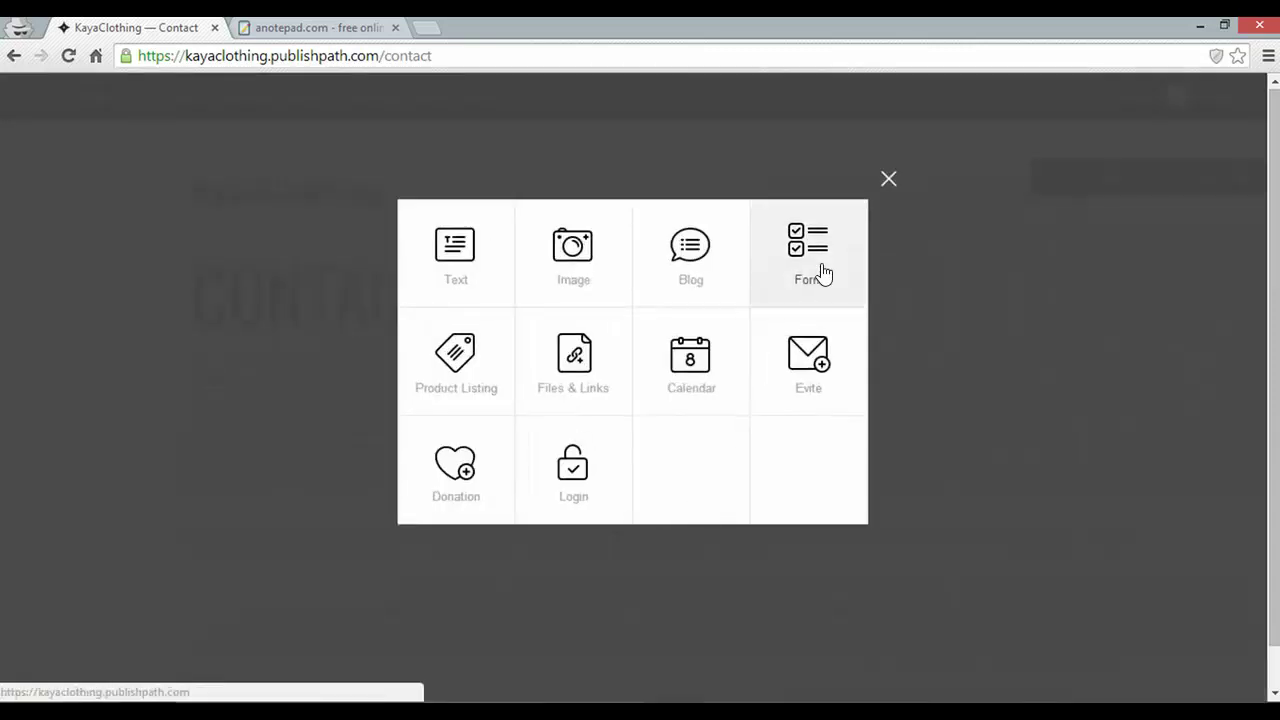
{"action": "left_click", "coordinate": [822, 268]}
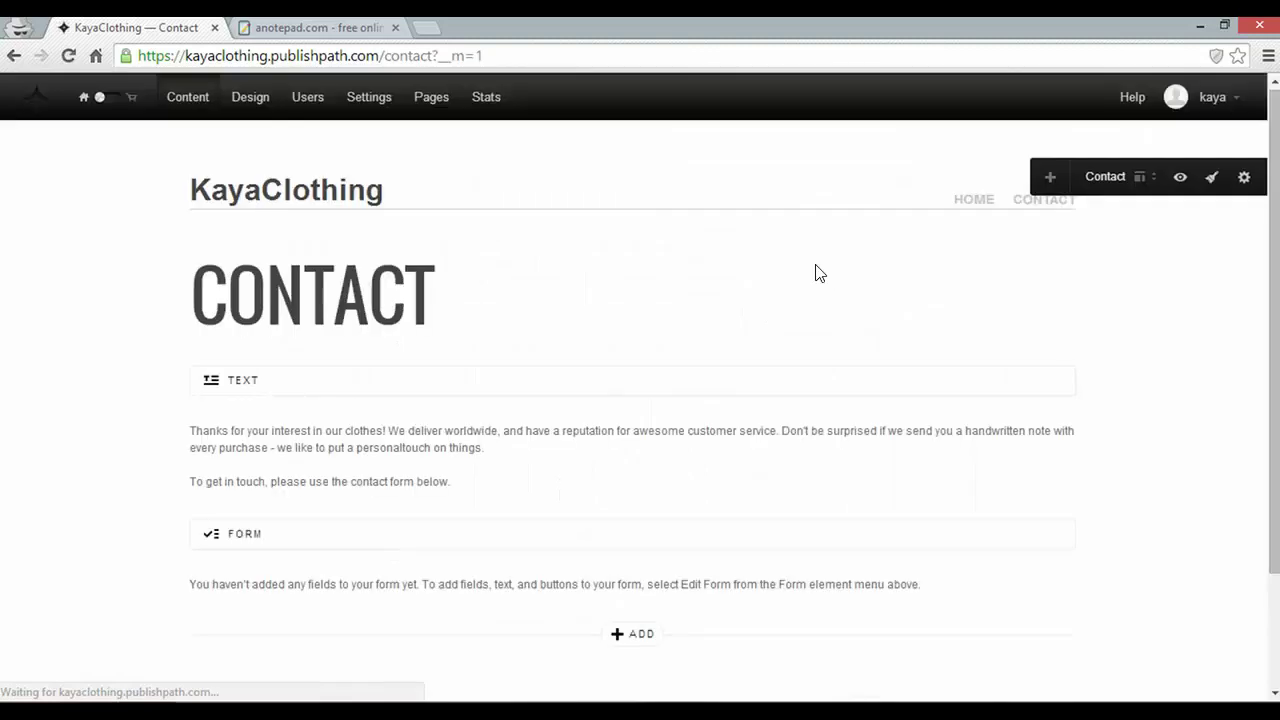
{"action": "scroll", "coordinate": [346, 534], "scroll_direction": "down", "scroll_amount": 2}
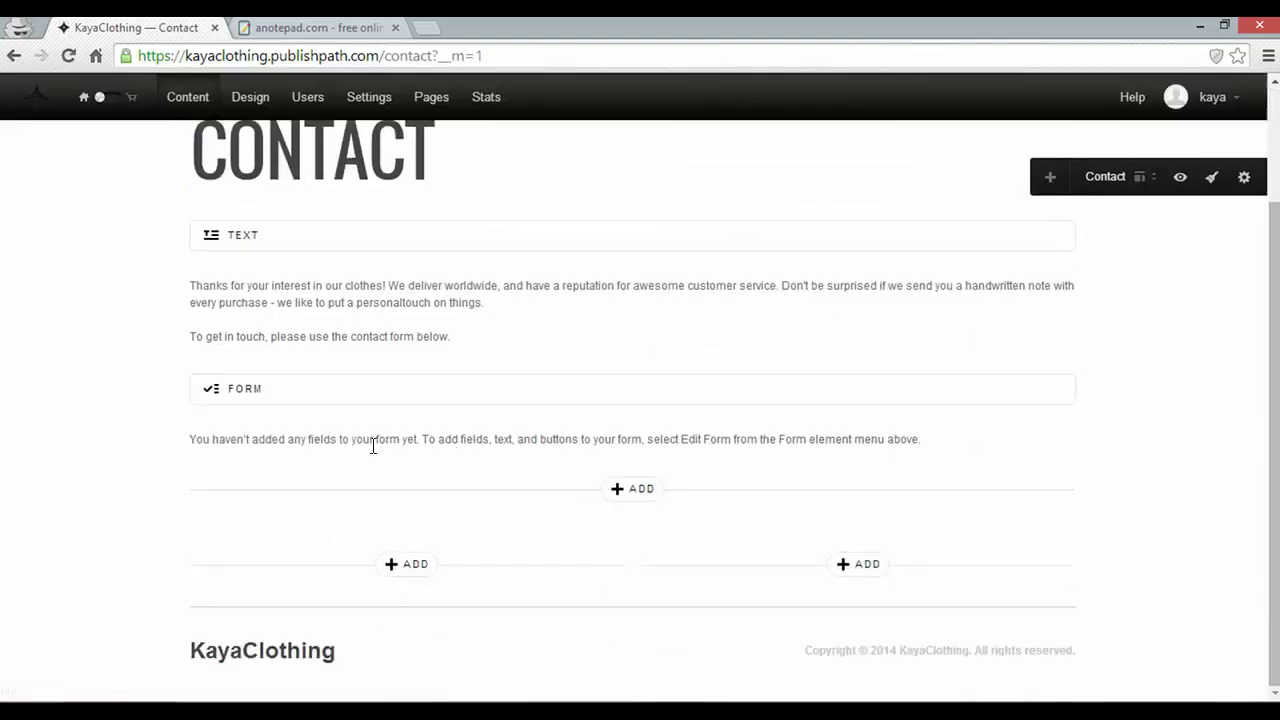
{"action": "mouse_move", "coordinate": [243, 534]}
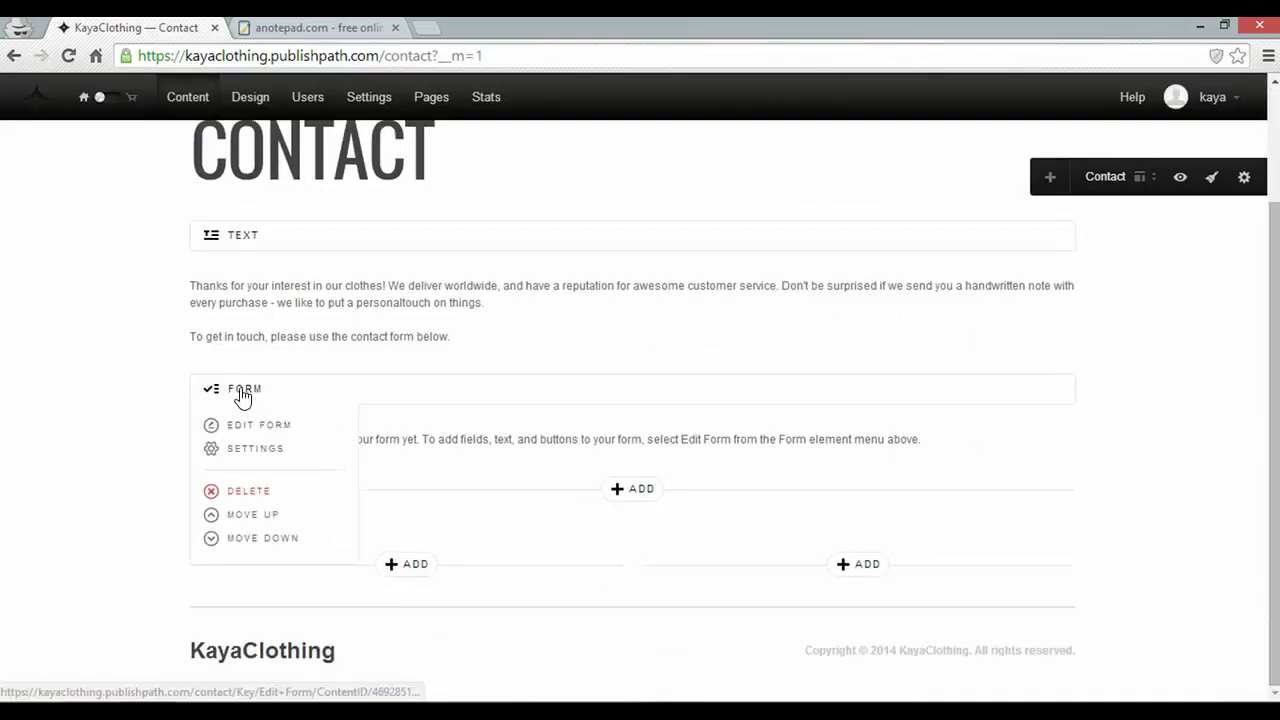
Add Name, Email Address and Paragraph fields to the empty form in Form Builder.
{"action": "left_click", "coordinate": [254, 428]}
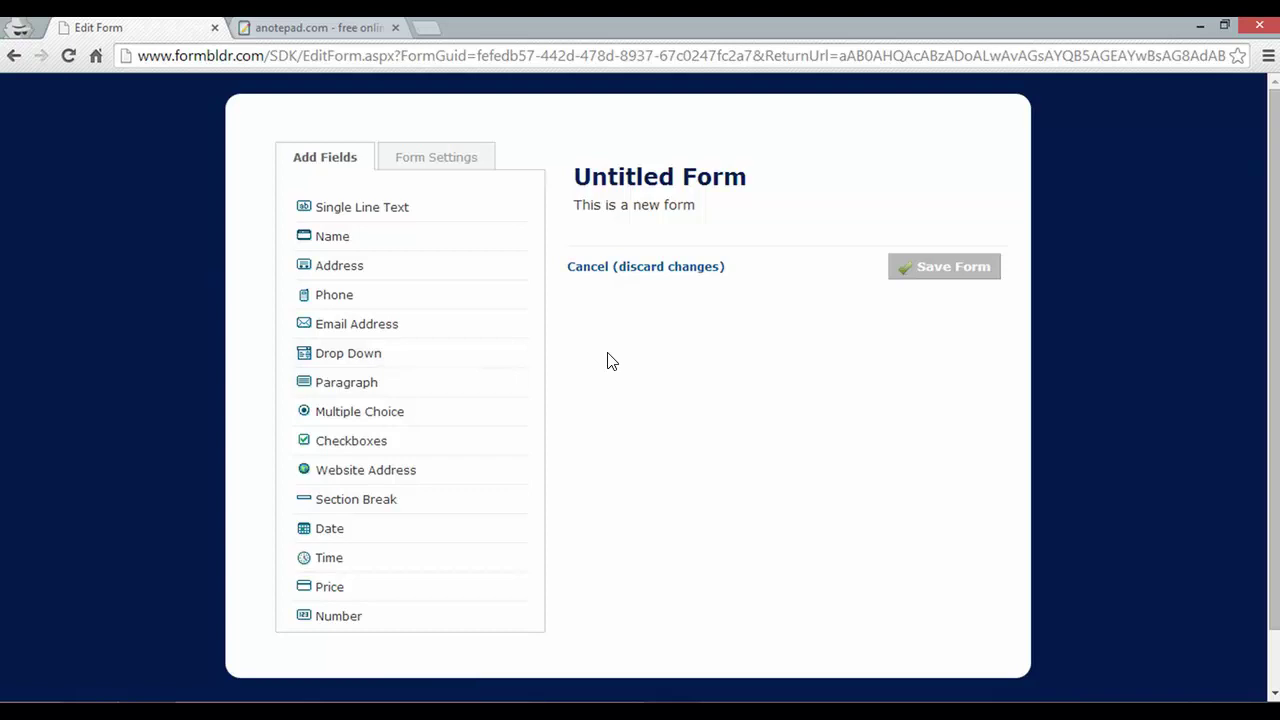
{"action": "left_click", "coordinate": [384, 243]}
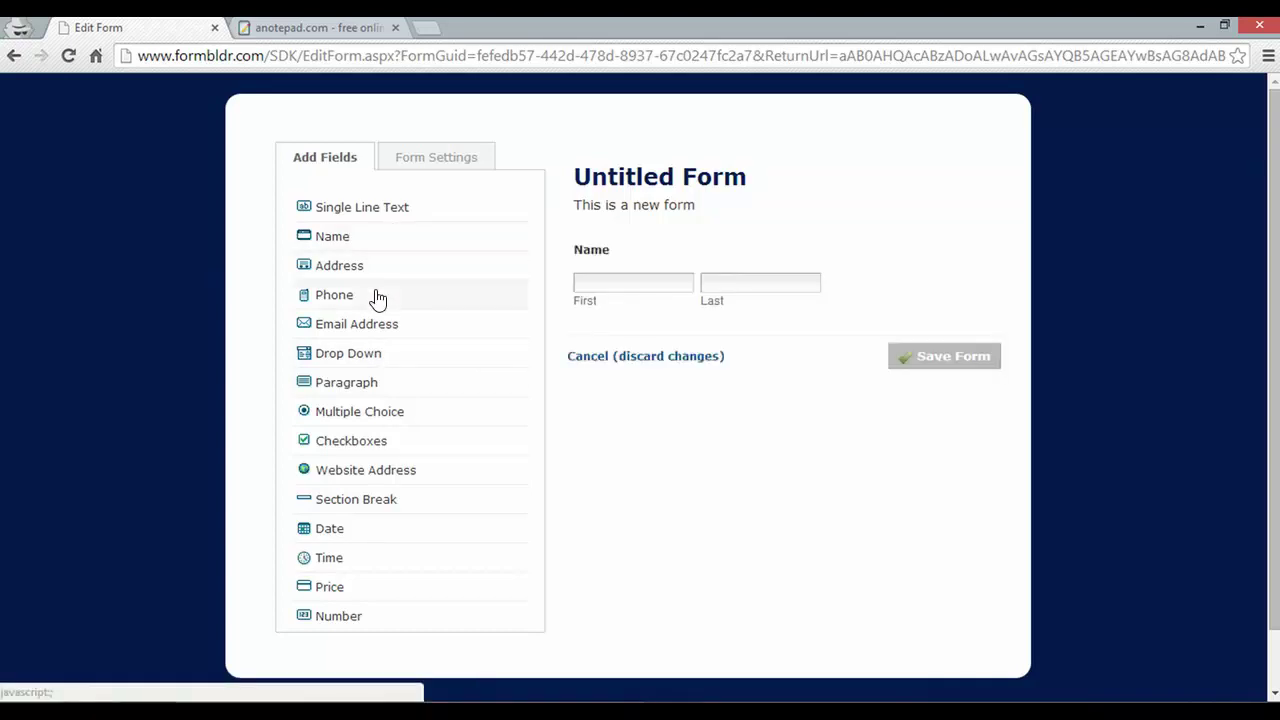
{"action": "left_click", "coordinate": [379, 322]}
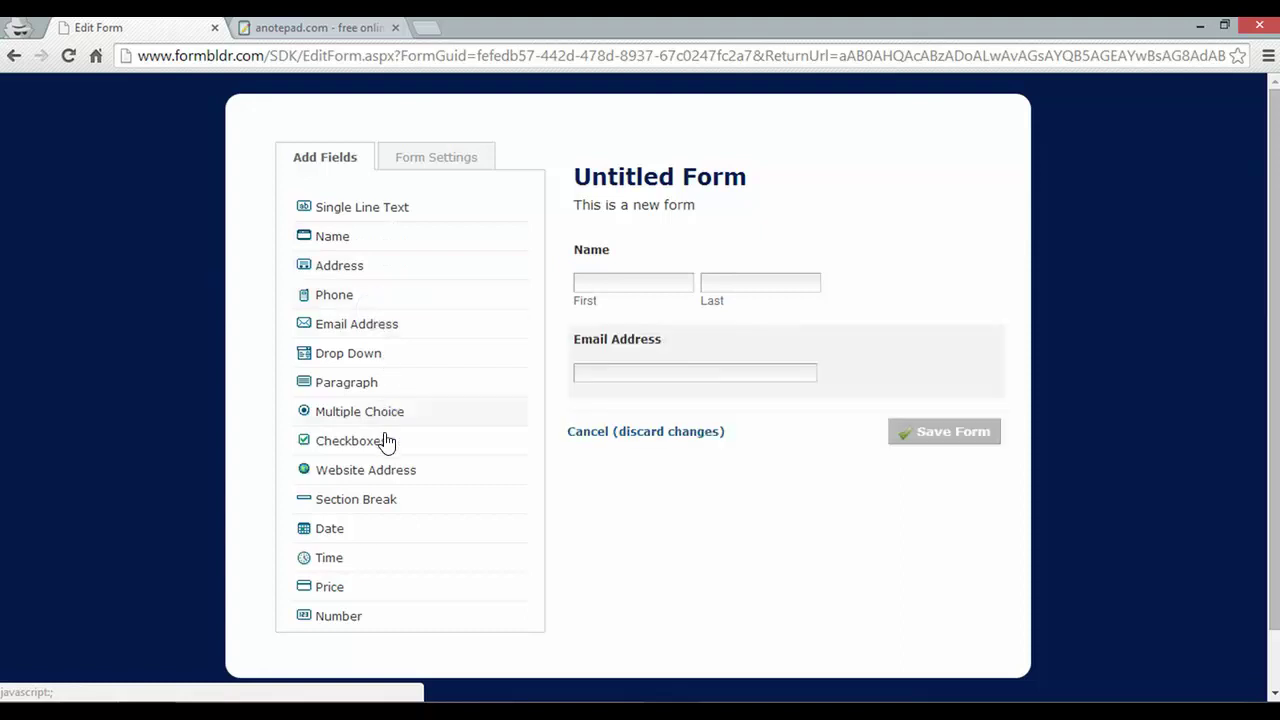
{"action": "left_click", "coordinate": [372, 388]}
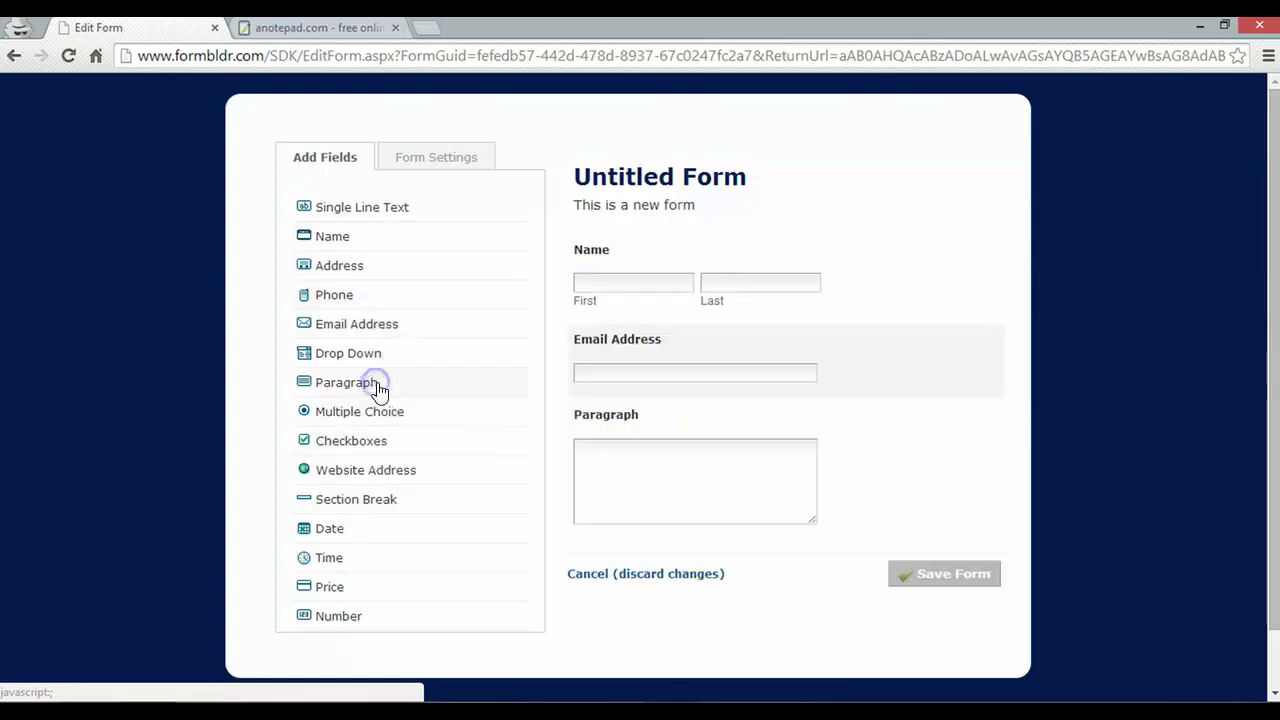
Name the form 'Contact Us', describe it as 'We'd Love to Hear From You!', and save it.
{"action": "left_click", "coordinate": [703, 176]}
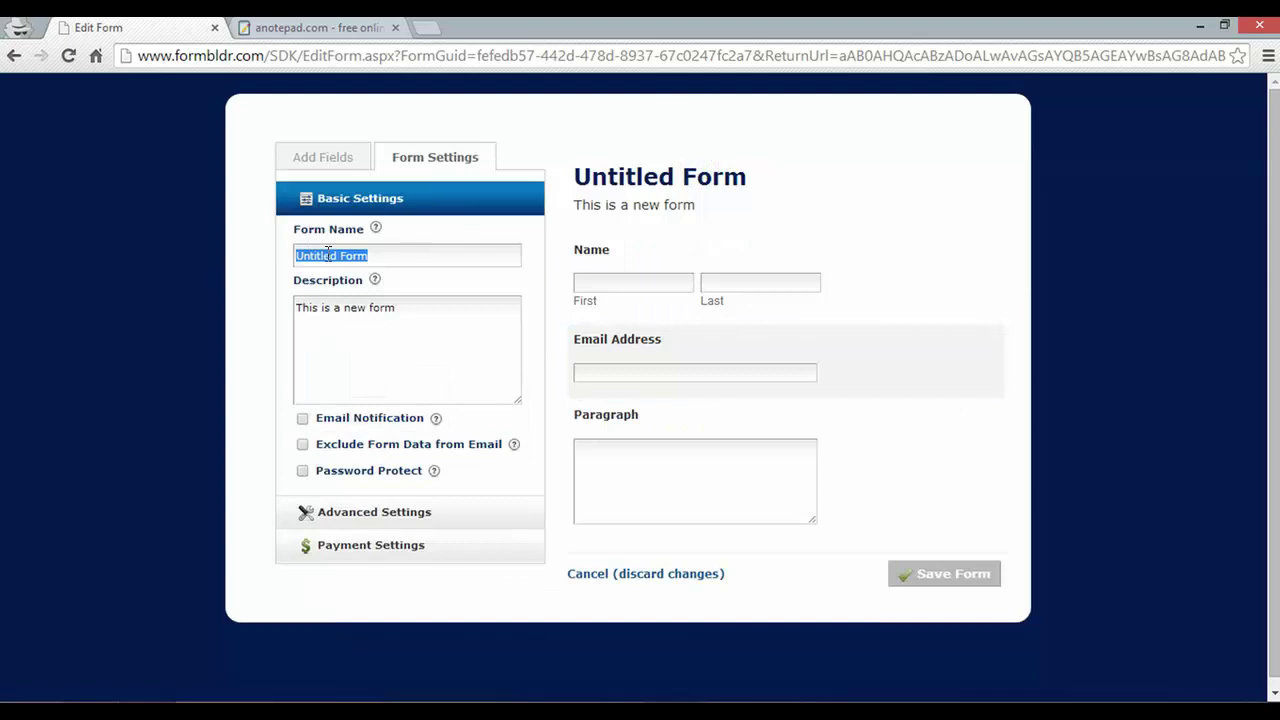
{"action": "type", "text": "Contact Us"}
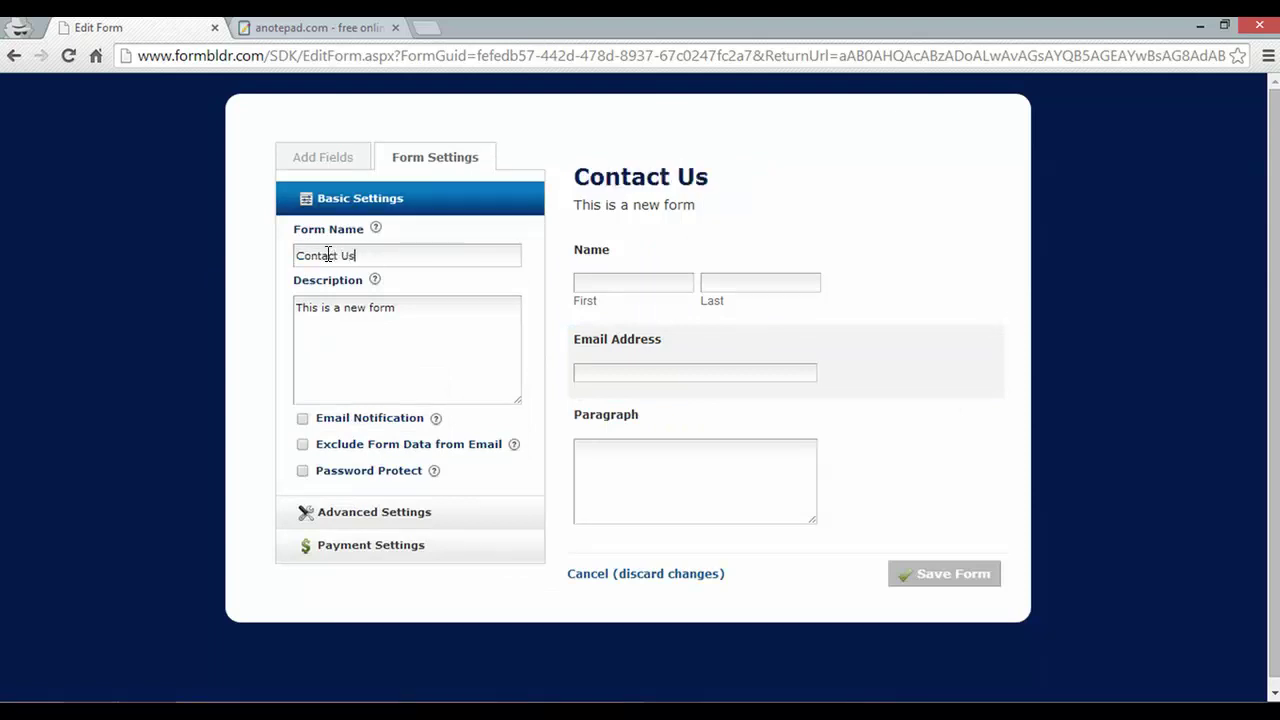
{"action": "key", "text": "Tab"}
{"action": "type", "text": "W"}
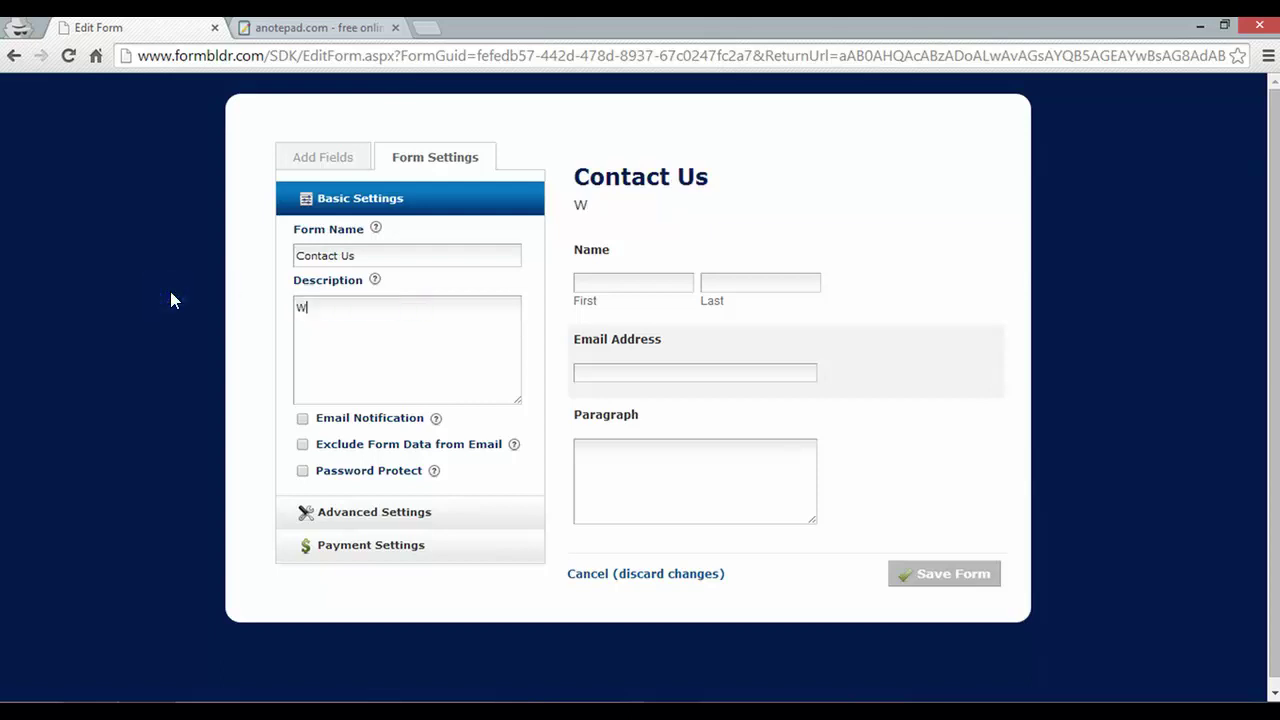
{"action": "type", "text": "e'd Love to"}
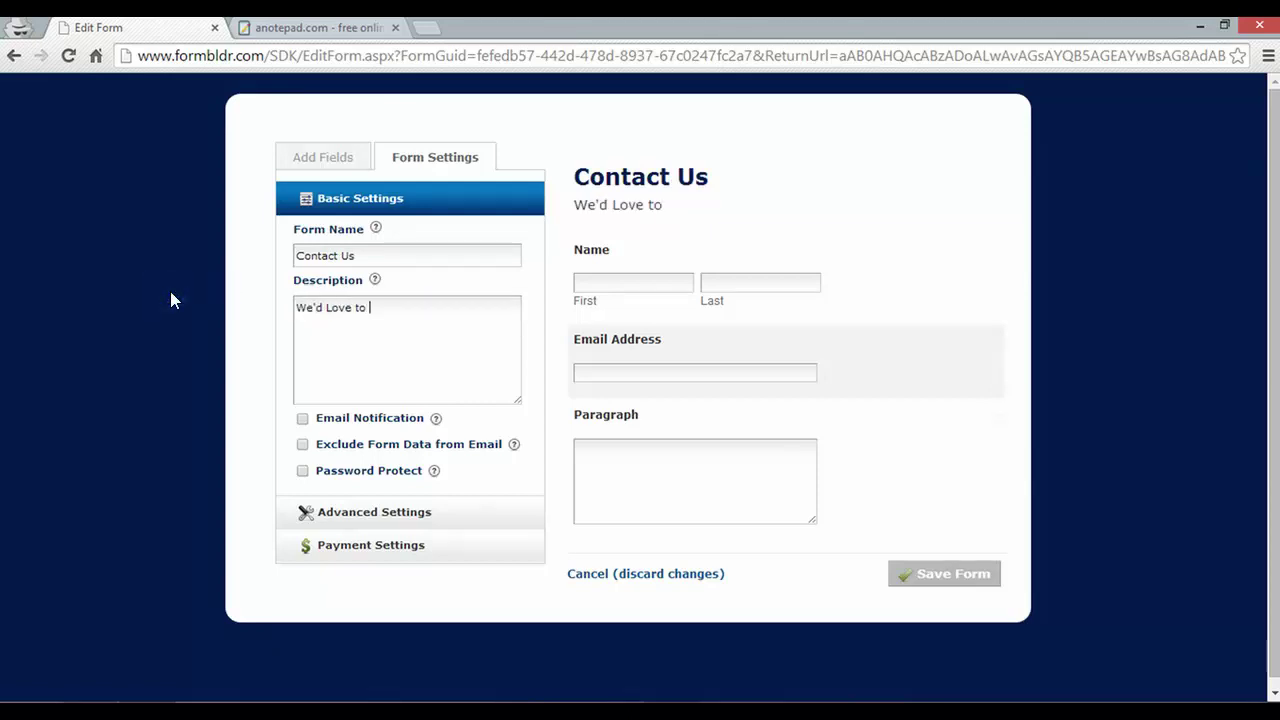
{"action": "type", "text": " Hear From You!"}
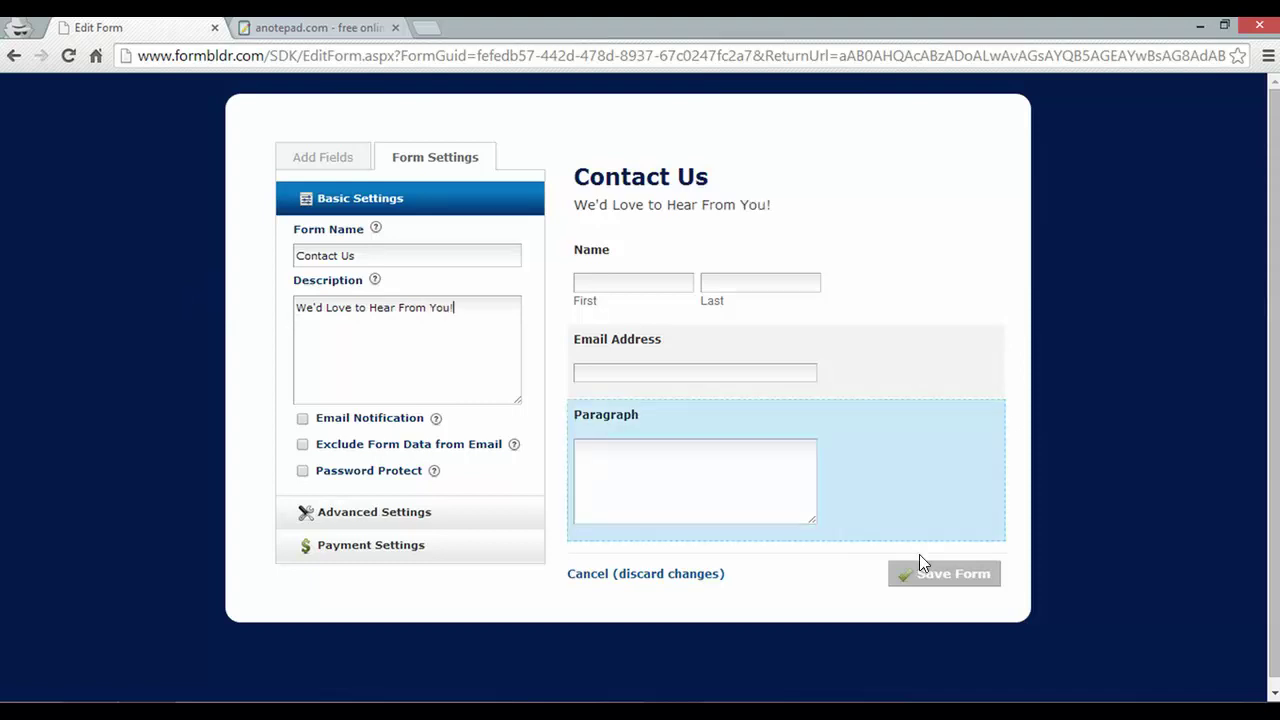
{"action": "left_click", "coordinate": [943, 576]}
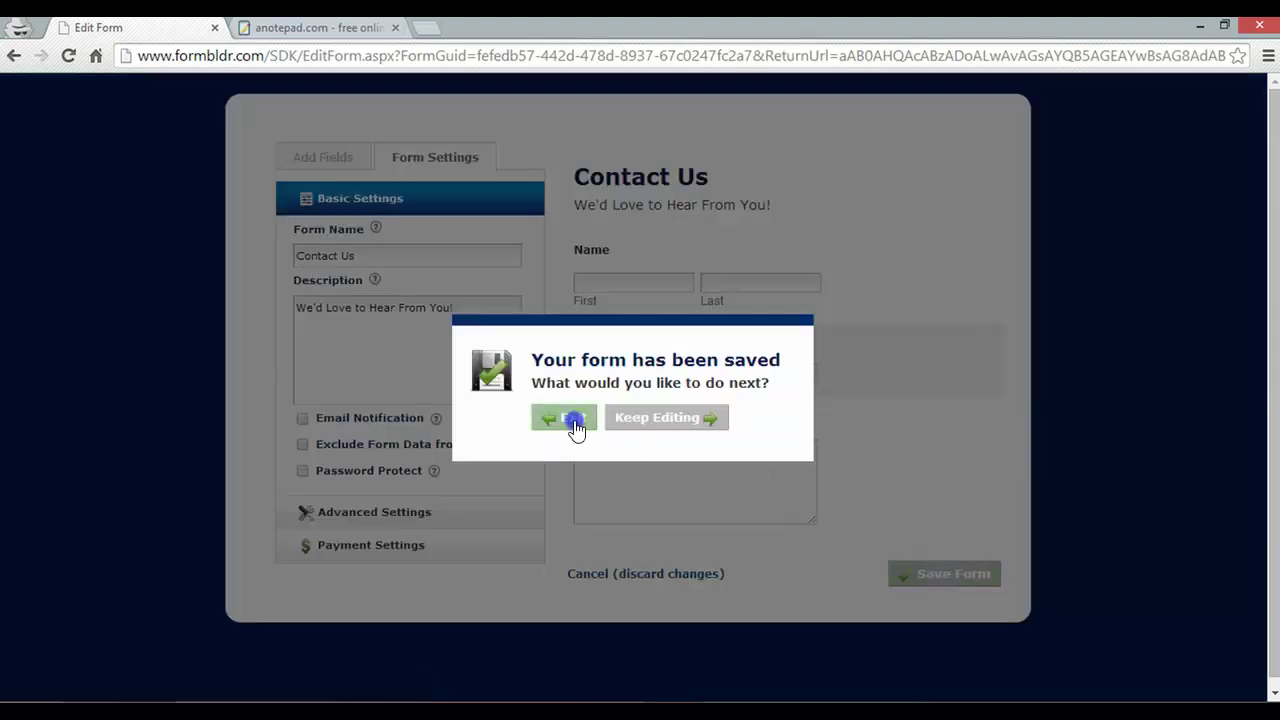
Exit Form Builder back to the Contact page and scroll over the new form.
{"action": "left_click", "coordinate": [572, 421]}
{"action": "scroll", "coordinate": [20, 326], "scroll_direction": "down", "scroll_amount": 2}
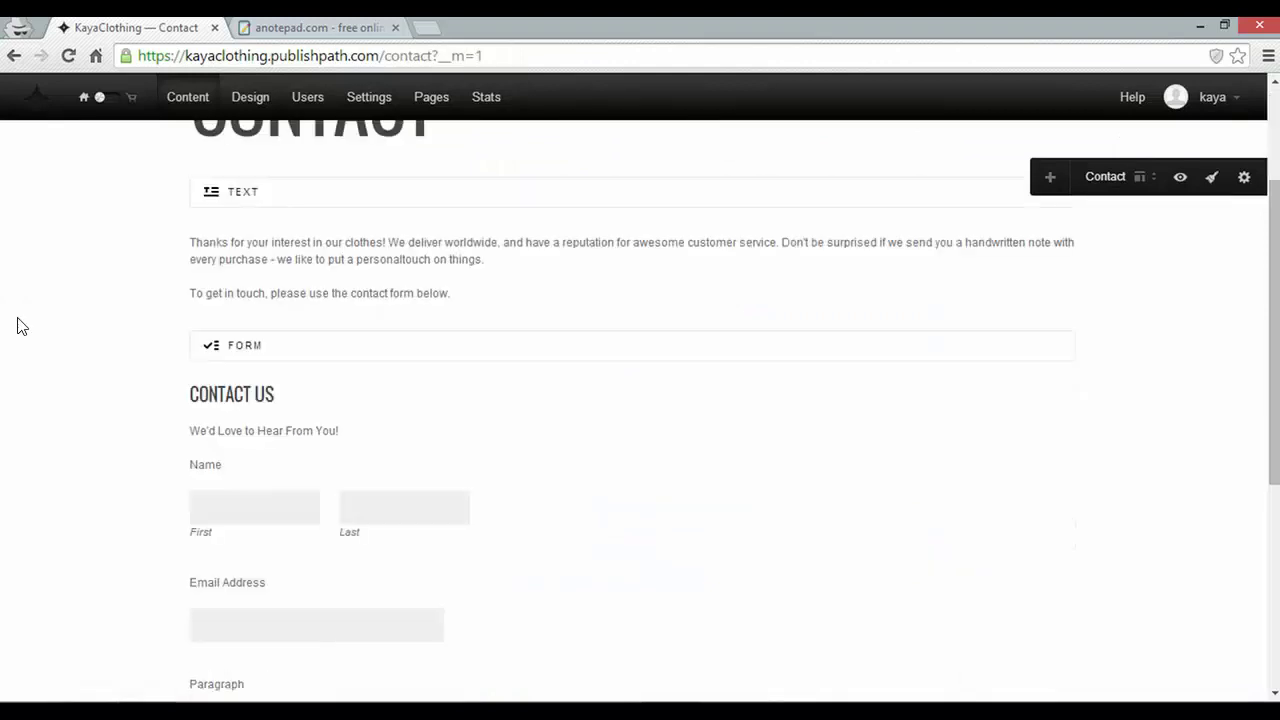
{"action": "scroll", "coordinate": [23, 329], "scroll_direction": "down", "scroll_amount": 2}
{"action": "scroll", "coordinate": [236, 312], "scroll_direction": "up", "scroll_amount": 3}
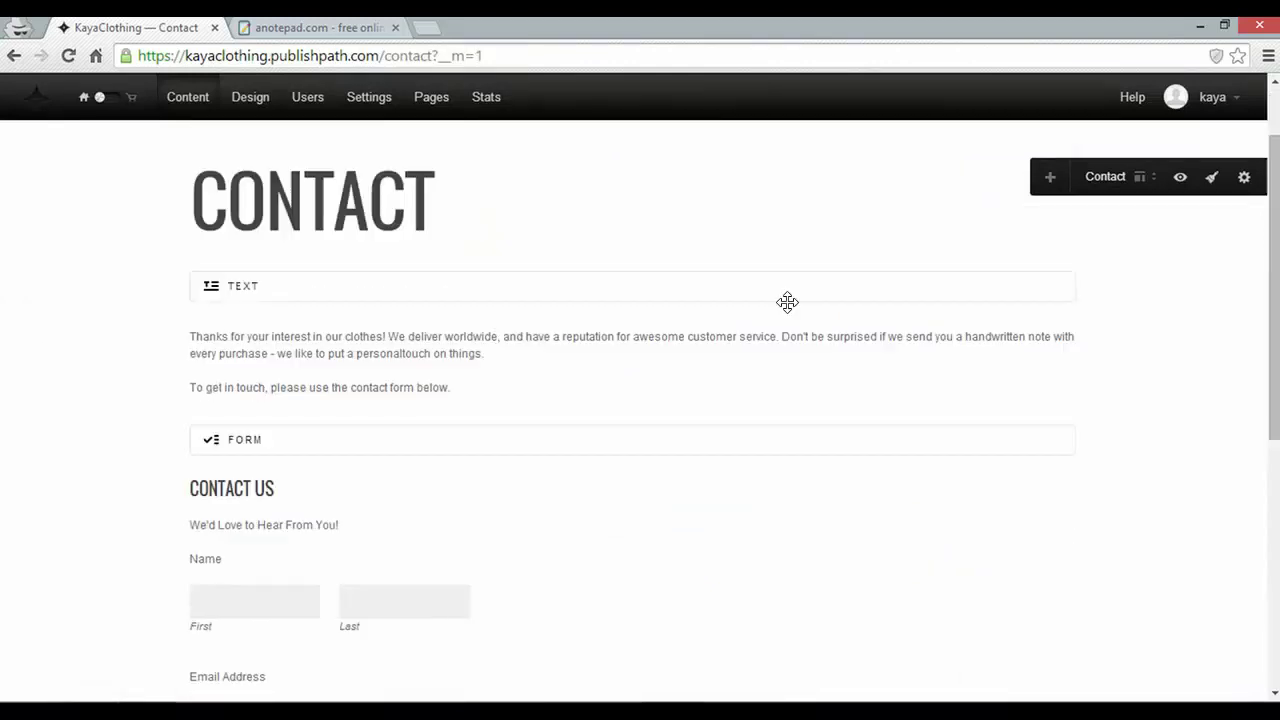
Preview the Contact page and try the Contact Us form's First and Last name inputs.
{"action": "left_click", "coordinate": [1180, 177]}
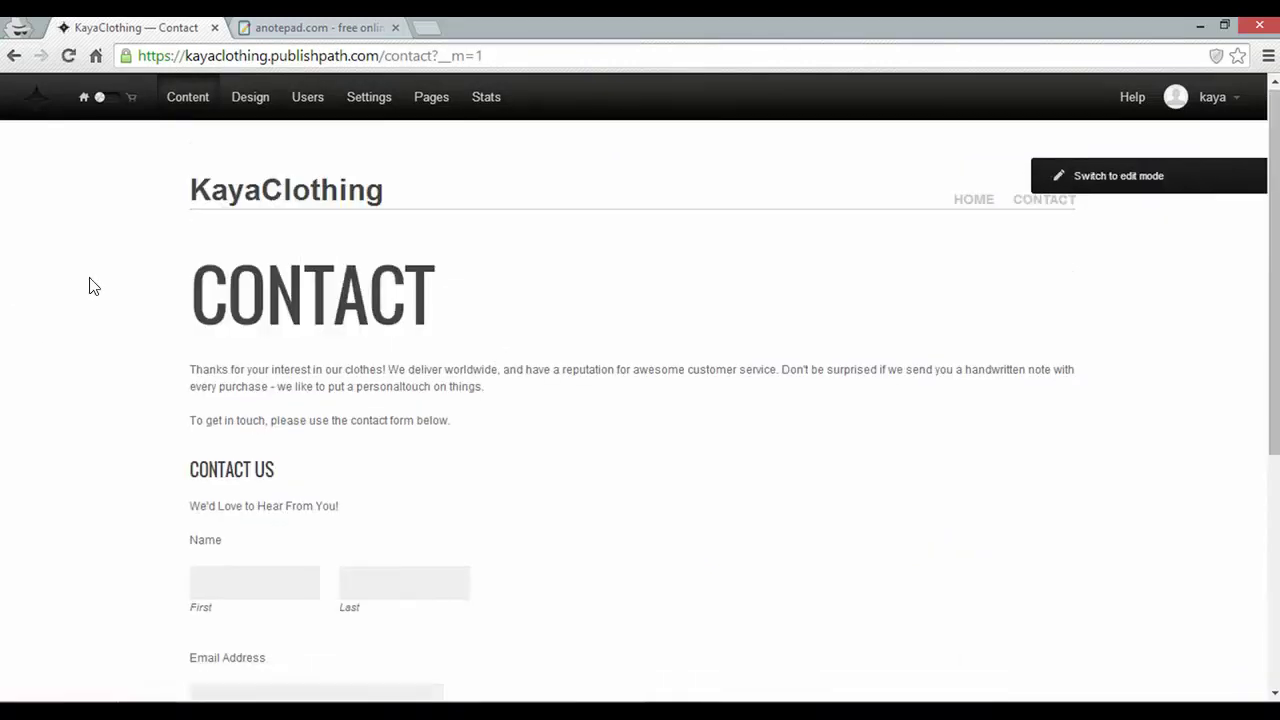
{"action": "scroll", "coordinate": [98, 289], "scroll_direction": "down", "scroll_amount": 1}
{"action": "scroll", "coordinate": [98, 289], "scroll_direction": "down", "scroll_amount": 2}
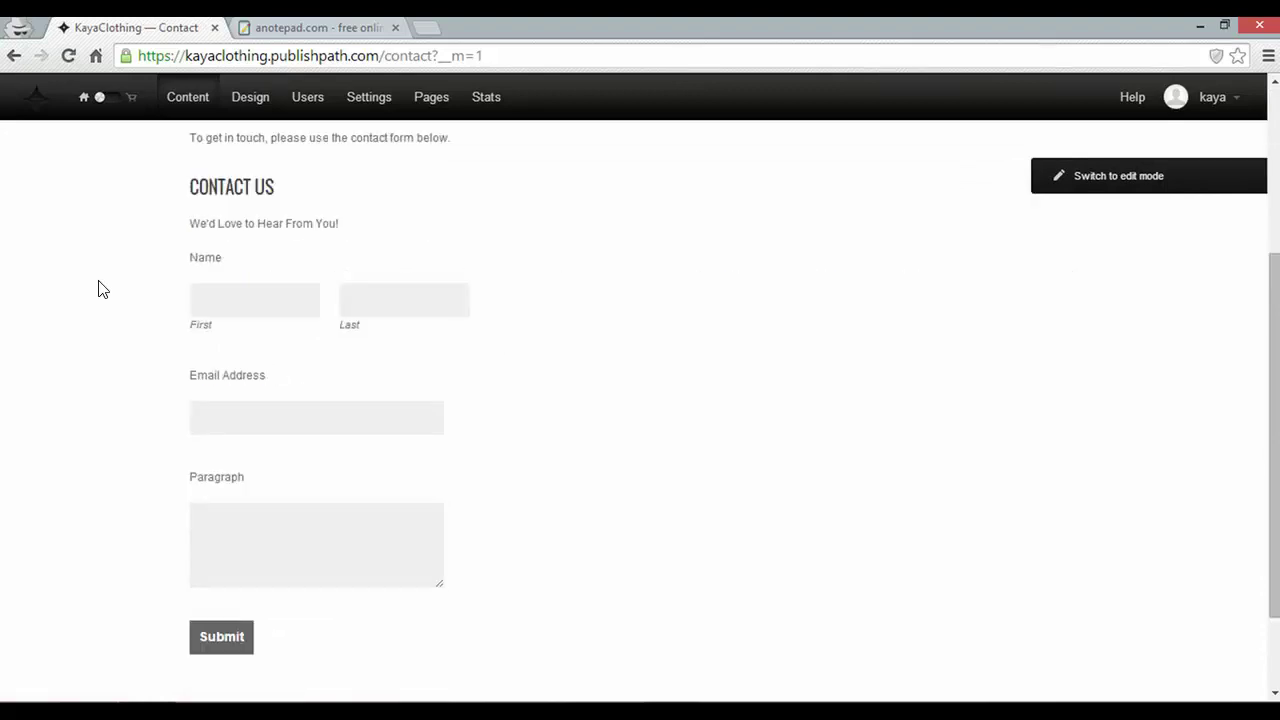
{"action": "scroll", "coordinate": [98, 296], "scroll_direction": "up", "scroll_amount": 3}
{"action": "left_click", "coordinate": [229, 577]}
{"action": "left_click", "coordinate": [349, 589]}
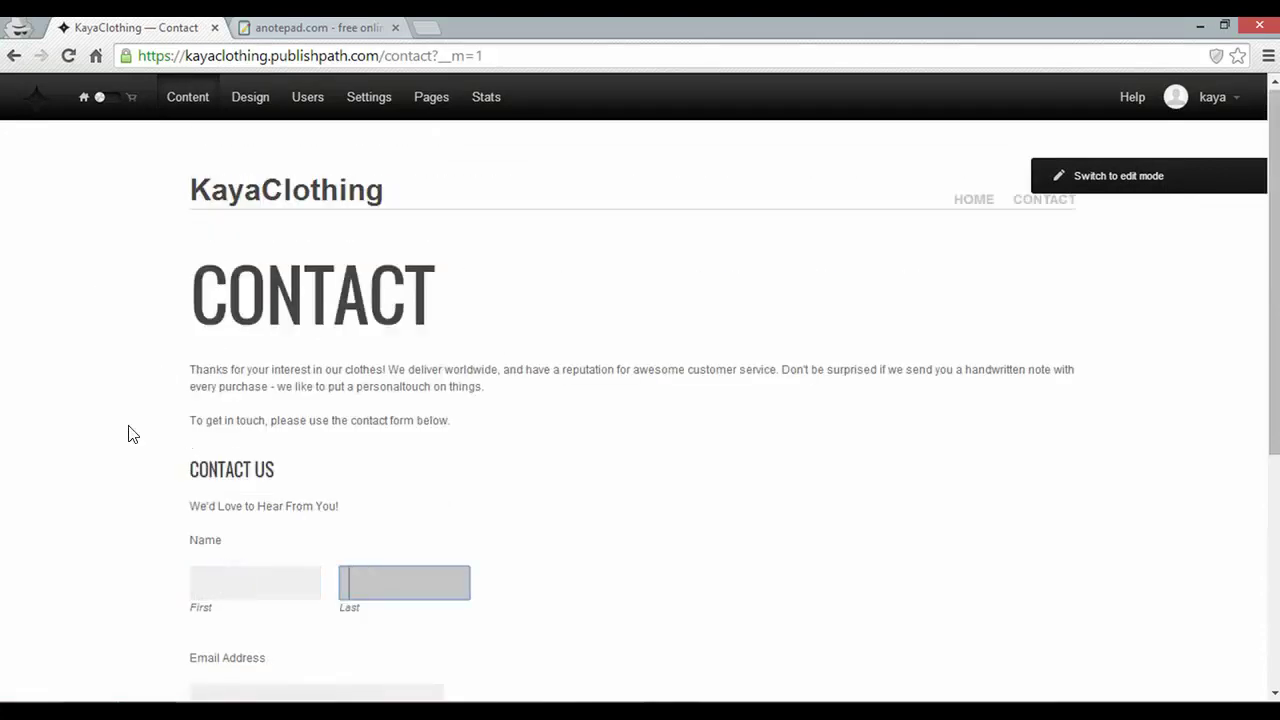
Return to the Home page and scroll past the Leather Gloves product and photo.
{"action": "left_click", "coordinate": [965, 203]}
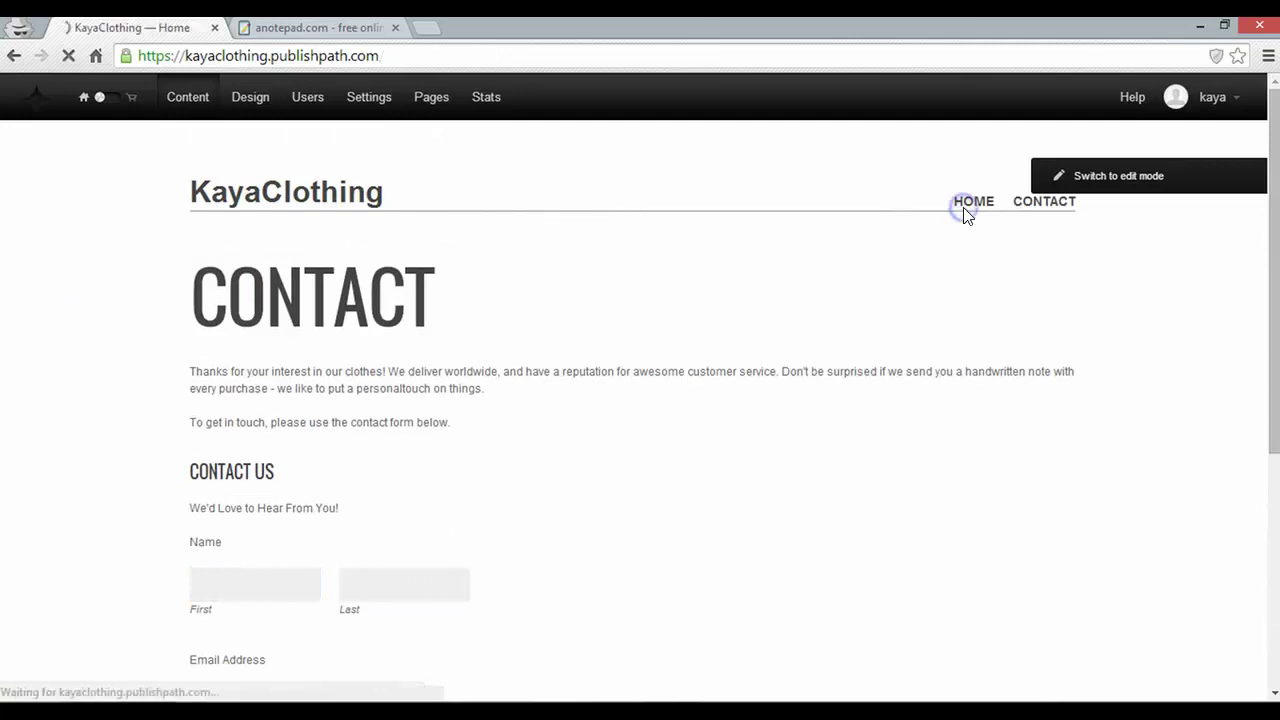
{"action": "scroll", "coordinate": [80, 326], "scroll_direction": "down", "scroll_amount": 2}
{"action": "scroll", "coordinate": [83, 327], "scroll_direction": "down", "scroll_amount": 2}
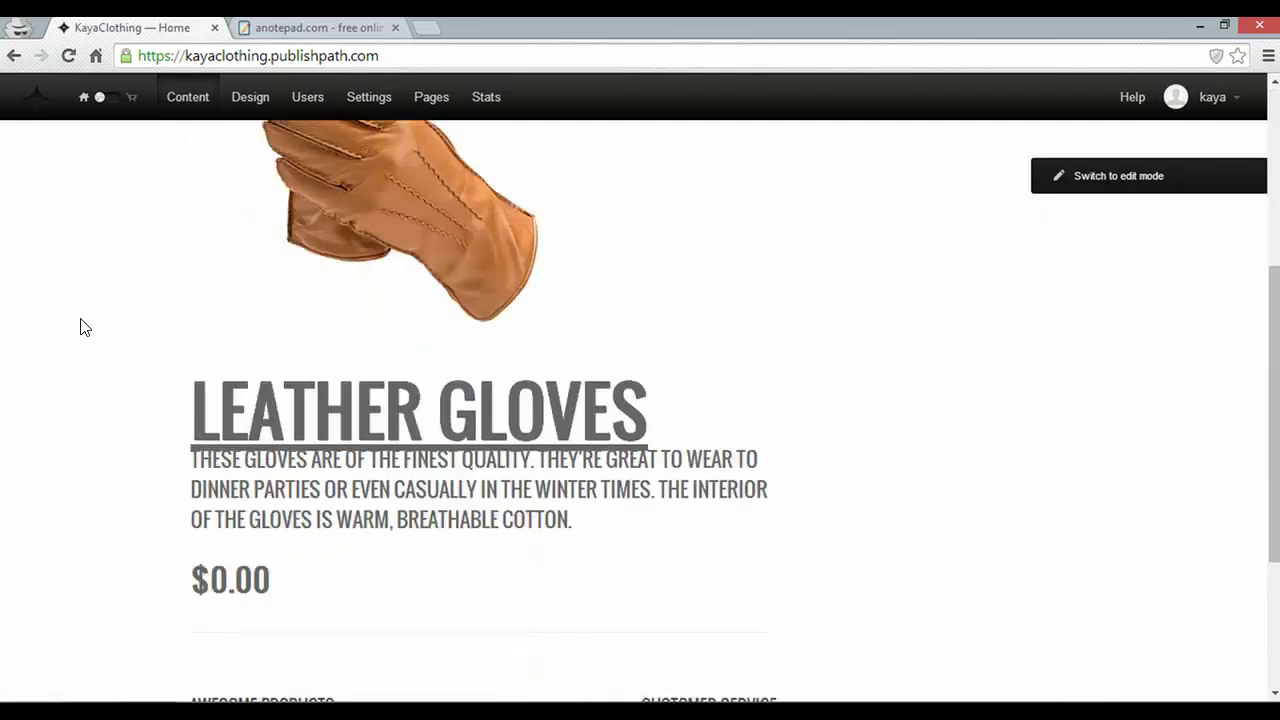
{"action": "scroll", "coordinate": [83, 327], "scroll_direction": "up", "scroll_amount": 5}
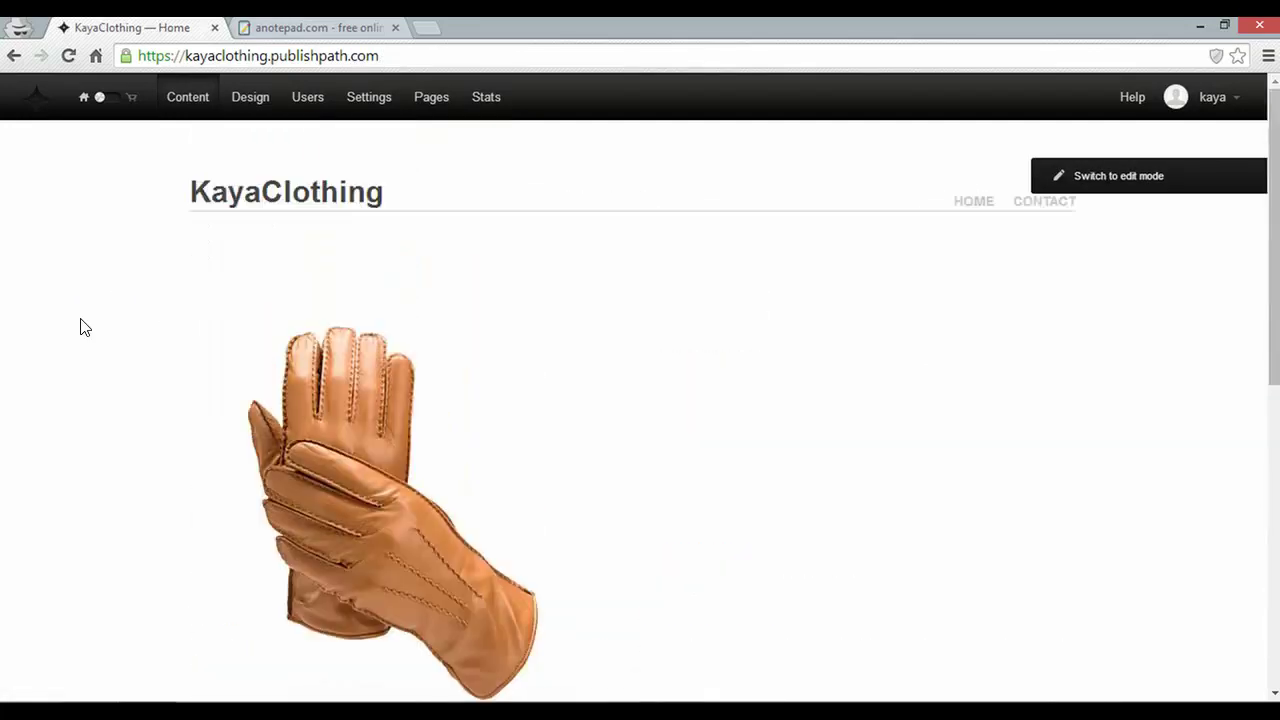